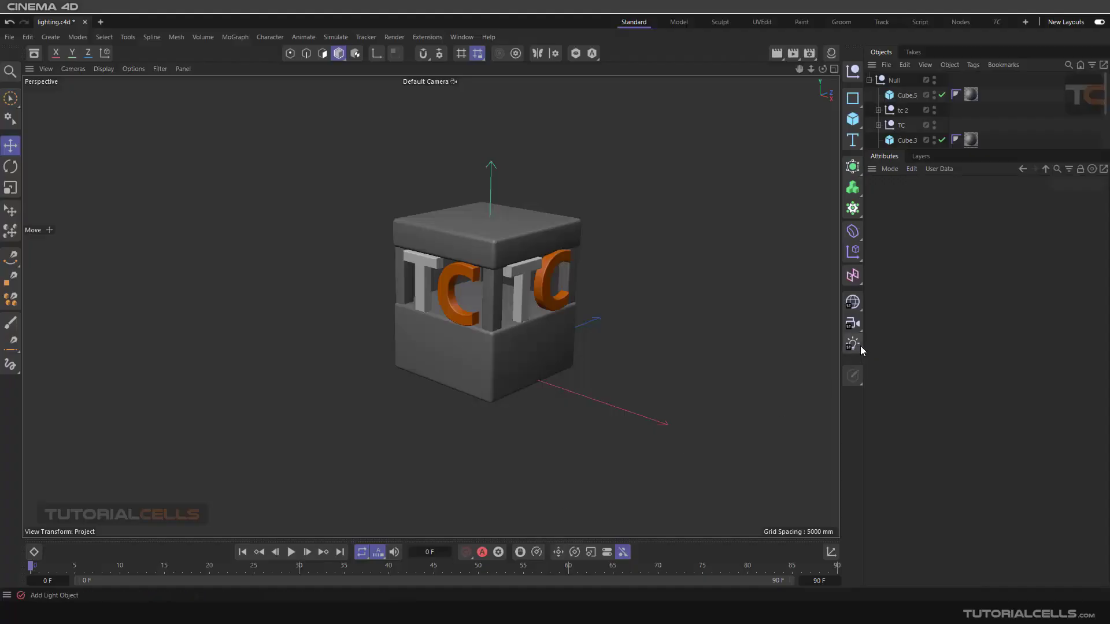
Add a Plane primitive under the cube model and enlarge it to about 21538 mm wide and 37137 mm high
{"action": "left_click", "coordinate": [851, 303]}
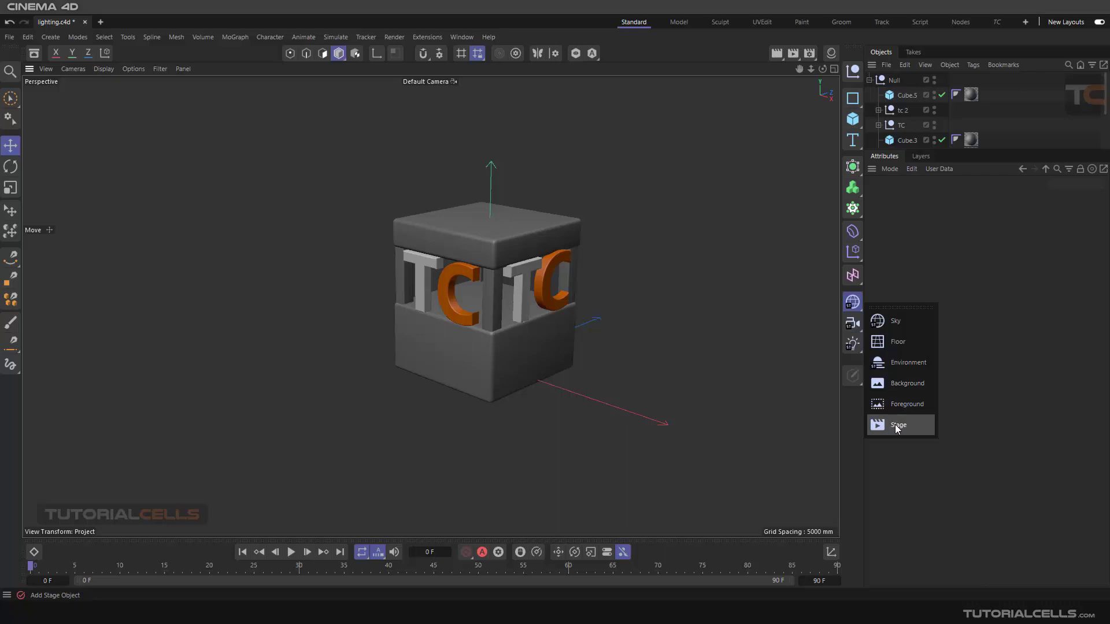
{"action": "scroll", "coordinate": [635, 272], "scroll_direction": "down", "scroll_amount": 5}
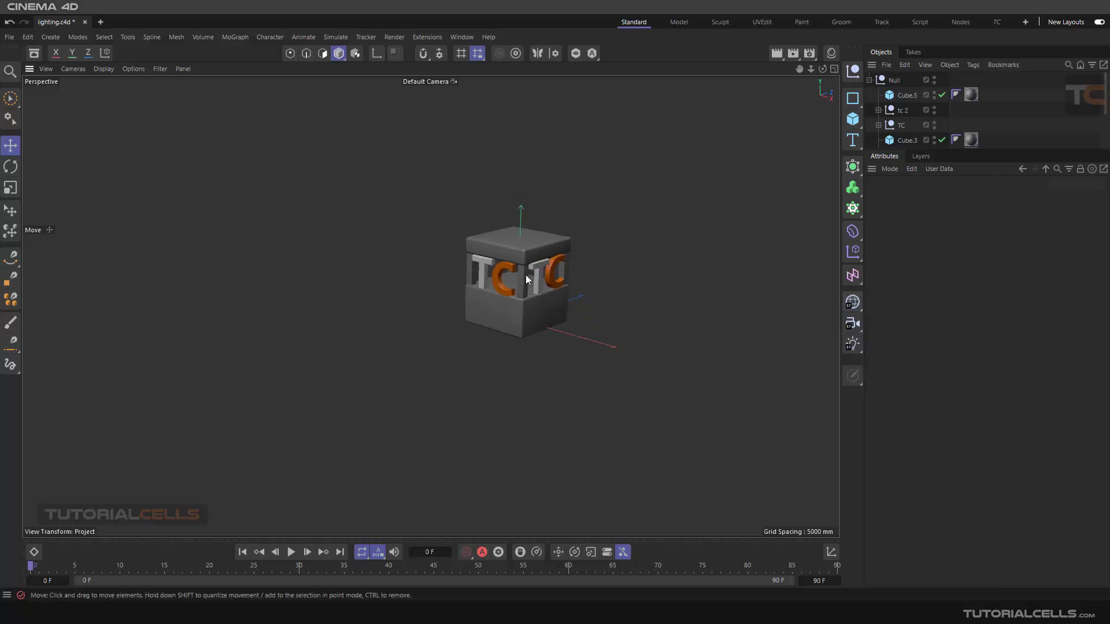
{"action": "left_click_drag", "start_coordinate": [525, 276], "coordinate": [471, 302], "text": "alt"}
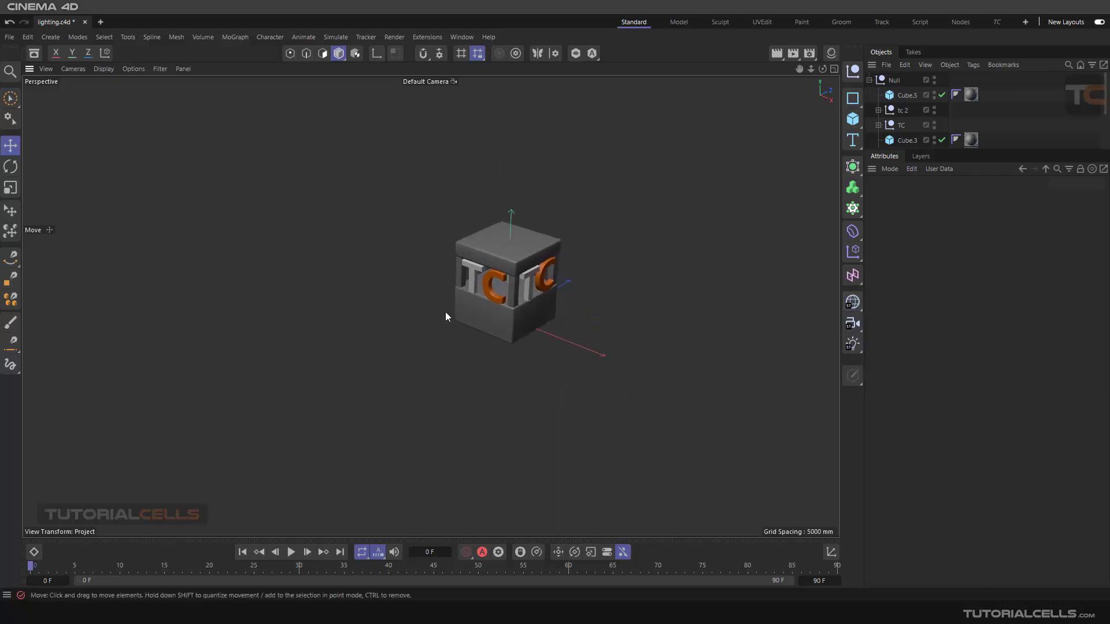
{"action": "left_click", "coordinate": [852, 119]}
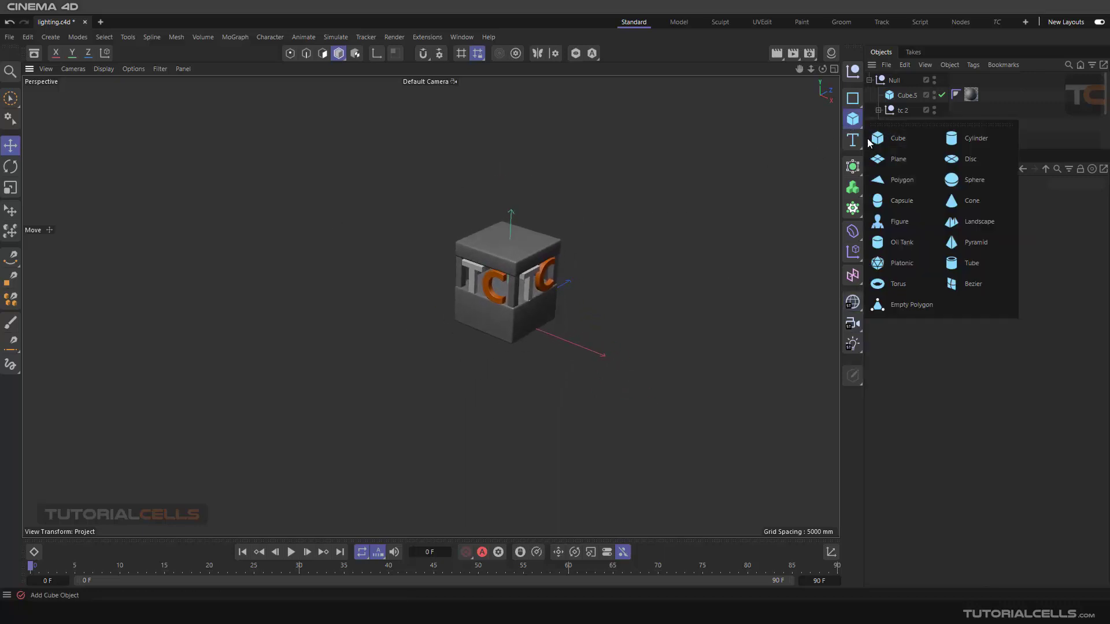
{"action": "left_click", "coordinate": [896, 154]}
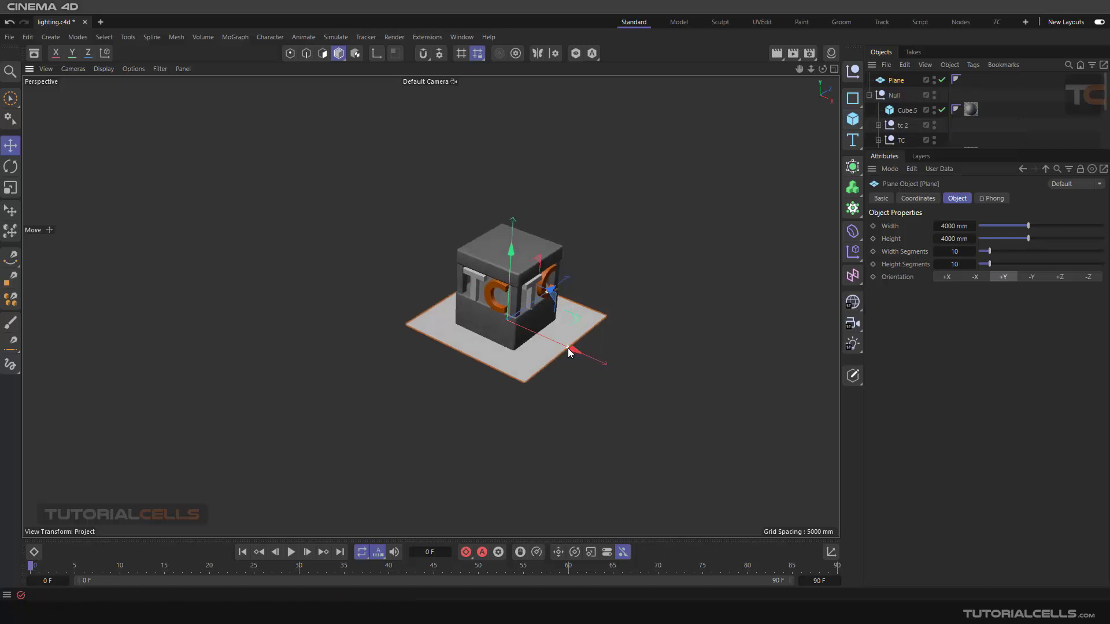
{"action": "left_click_drag", "start_coordinate": [566, 341], "coordinate": [649, 383]}
{"action": "left_click_drag", "start_coordinate": [549, 298], "coordinate": [736, 120]}
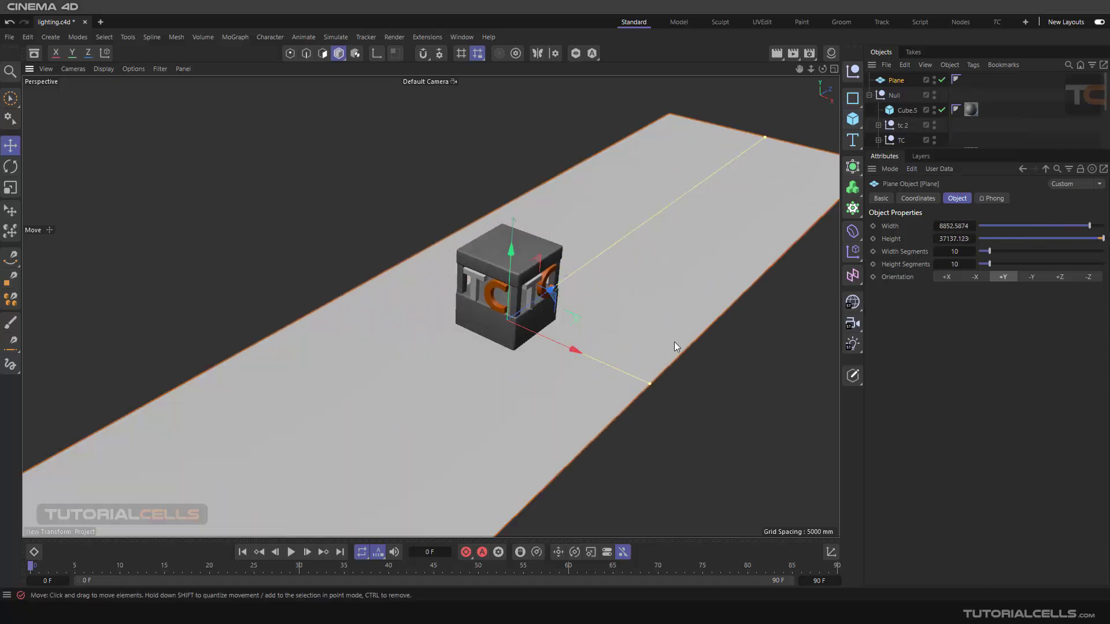
{"action": "left_click_drag", "start_coordinate": [649, 383], "coordinate": [768, 445]}
{"action": "scroll", "coordinate": [439, 246], "scroll_direction": "down", "scroll_amount": 4}
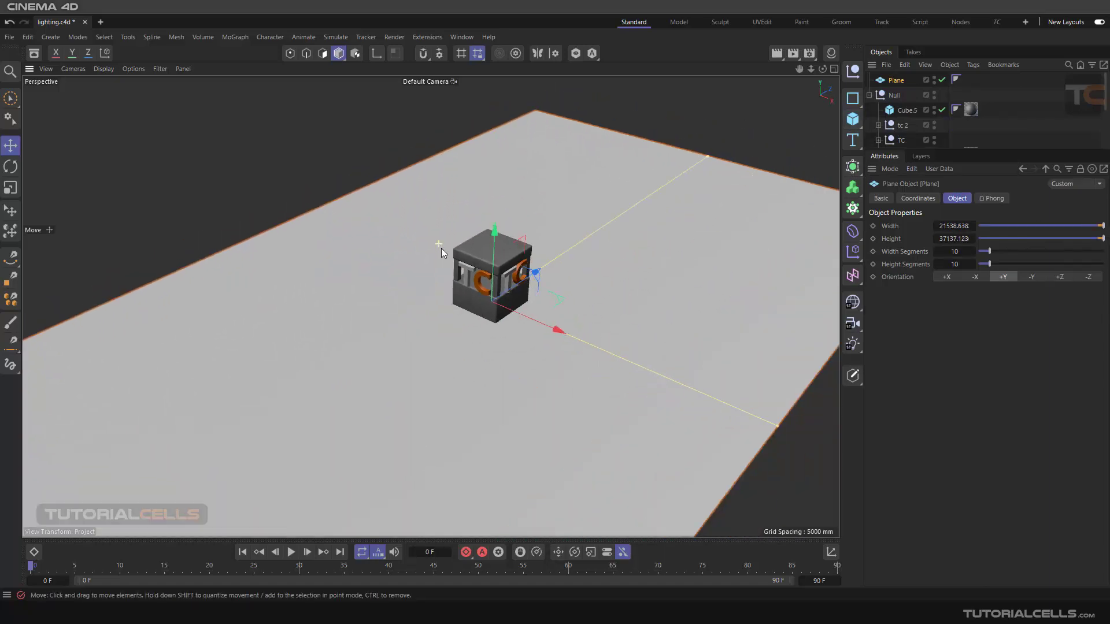
Render the perspective view with the enlarged plane as the ground, and delete the plane
{"action": "left_click", "coordinate": [776, 53]}
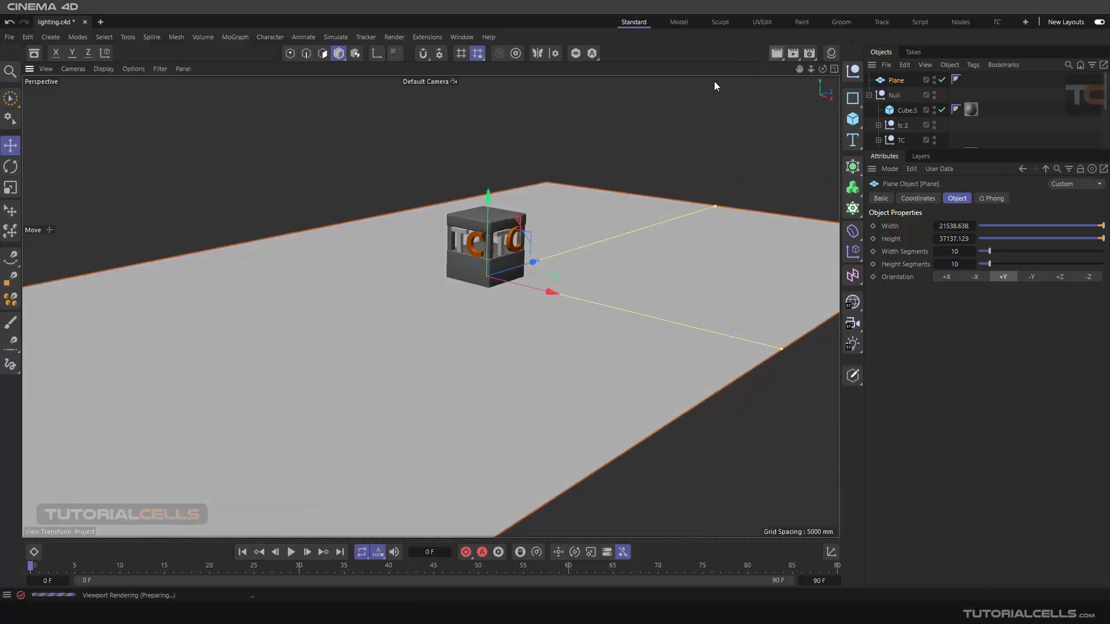
{"action": "left_click", "coordinate": [598, 292]}
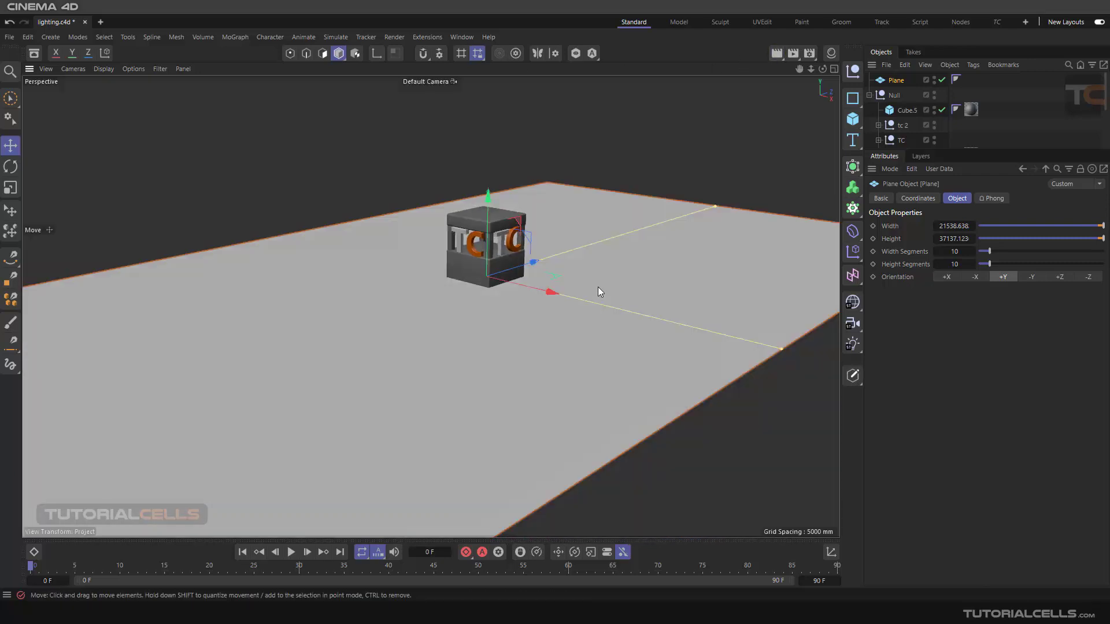
{"action": "key", "text": "Delete"}
Add a Floor object beneath the cube model and render the perspective view
{"action": "scroll", "coordinate": [466, 245], "scroll_direction": "up", "scroll_amount": 4}
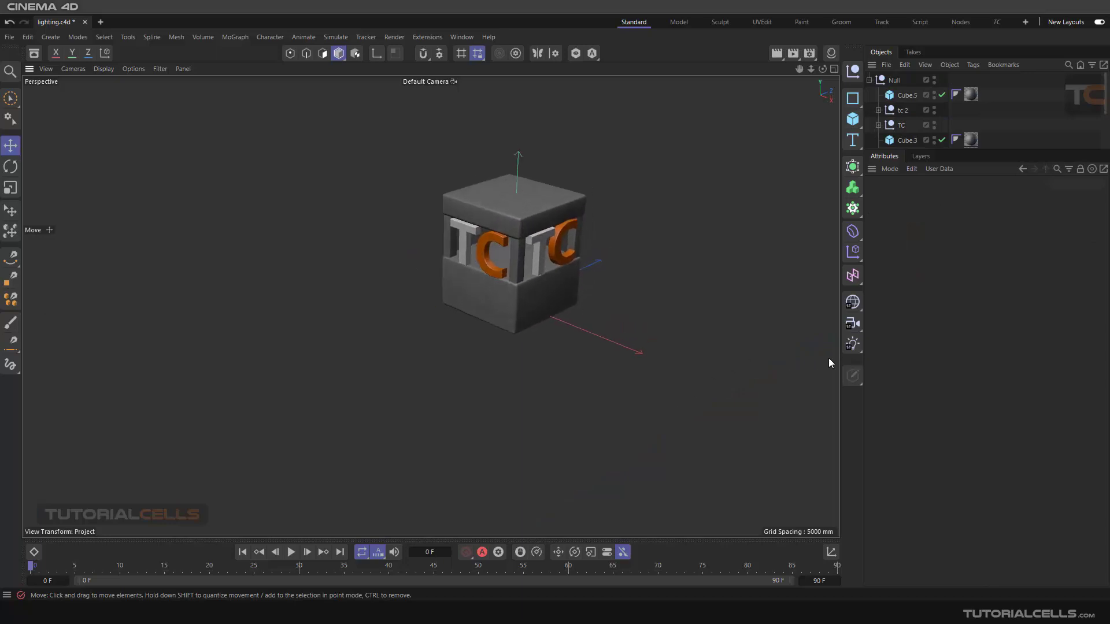
{"action": "left_click", "coordinate": [855, 306]}
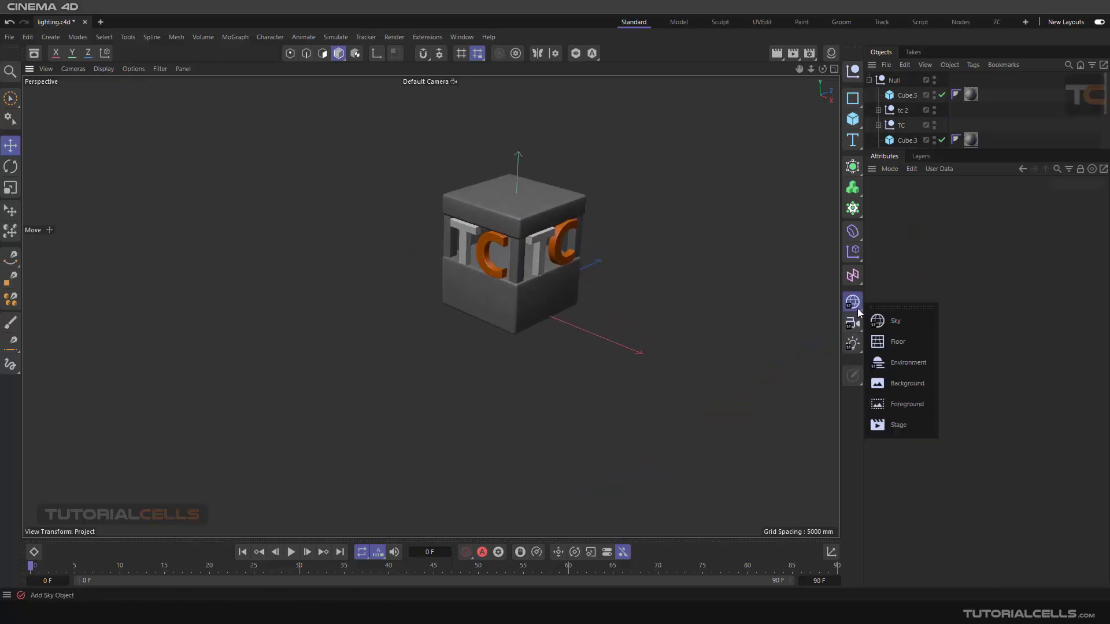
{"action": "left_click", "coordinate": [898, 341]}
{"action": "left_click_drag", "start_coordinate": [777, 338], "coordinate": [650, 300], "text": "alt"}
{"action": "left_click", "coordinate": [777, 53]}
{"action": "left_click_drag", "start_coordinate": [585, 158], "coordinate": [584, 243], "text": "alt"}
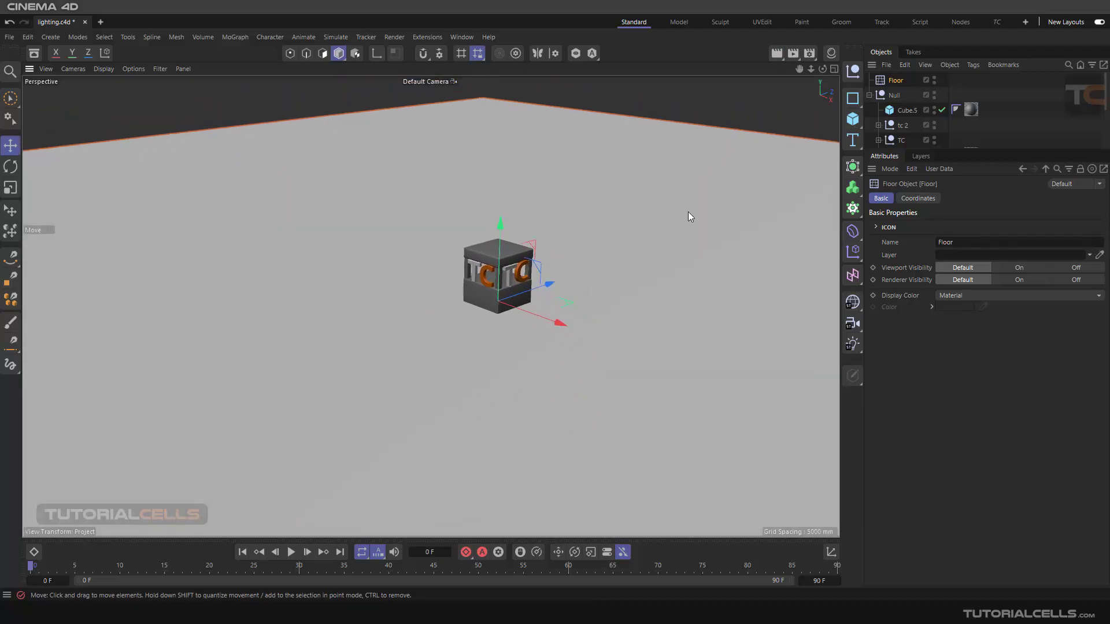
Collapse the Null hierarchy in the object list and create a new material named floor
{"action": "left_click", "coordinate": [869, 94]}
{"action": "left_click_drag", "start_coordinate": [878, 151], "coordinate": [878, 187]}
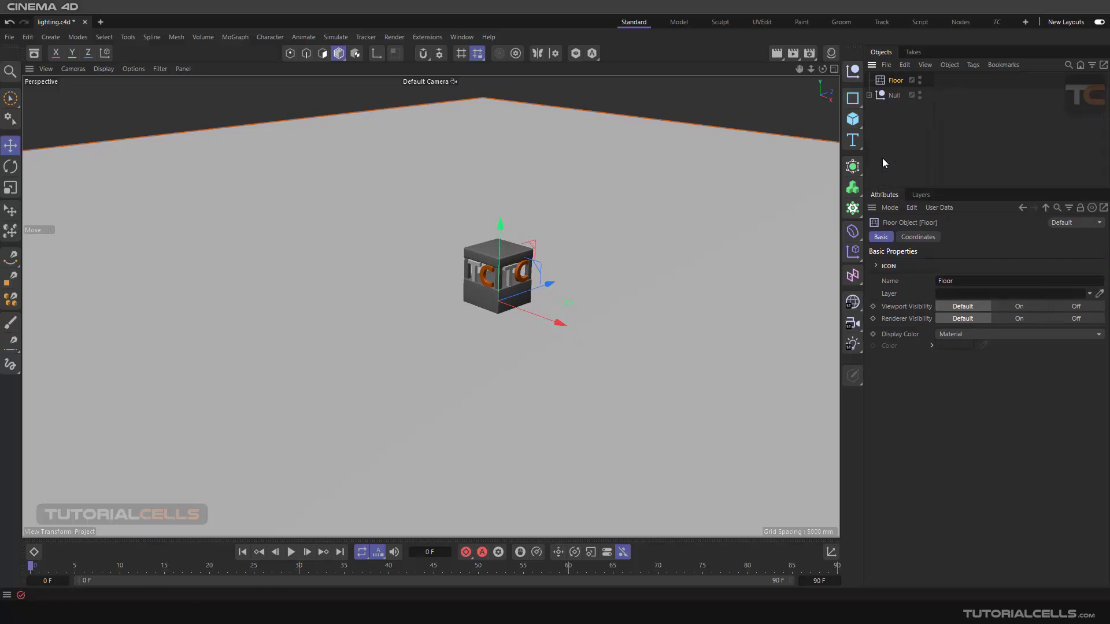
{"action": "left_click", "coordinate": [831, 53]}
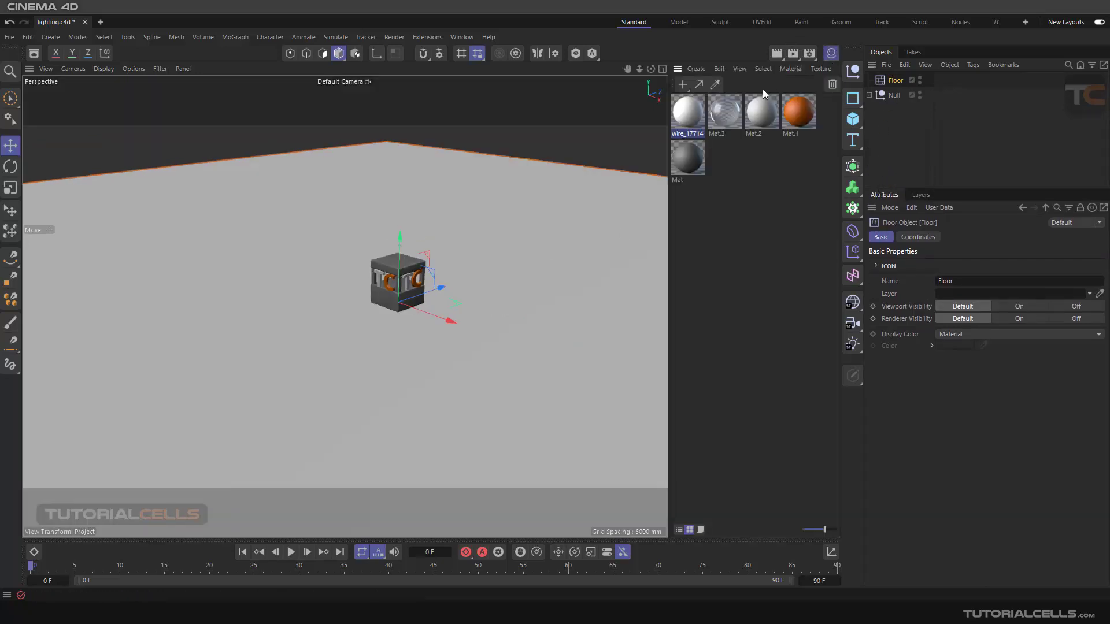
{"action": "left_click", "coordinate": [734, 161]}
{"action": "double_click", "coordinate": [739, 168]}
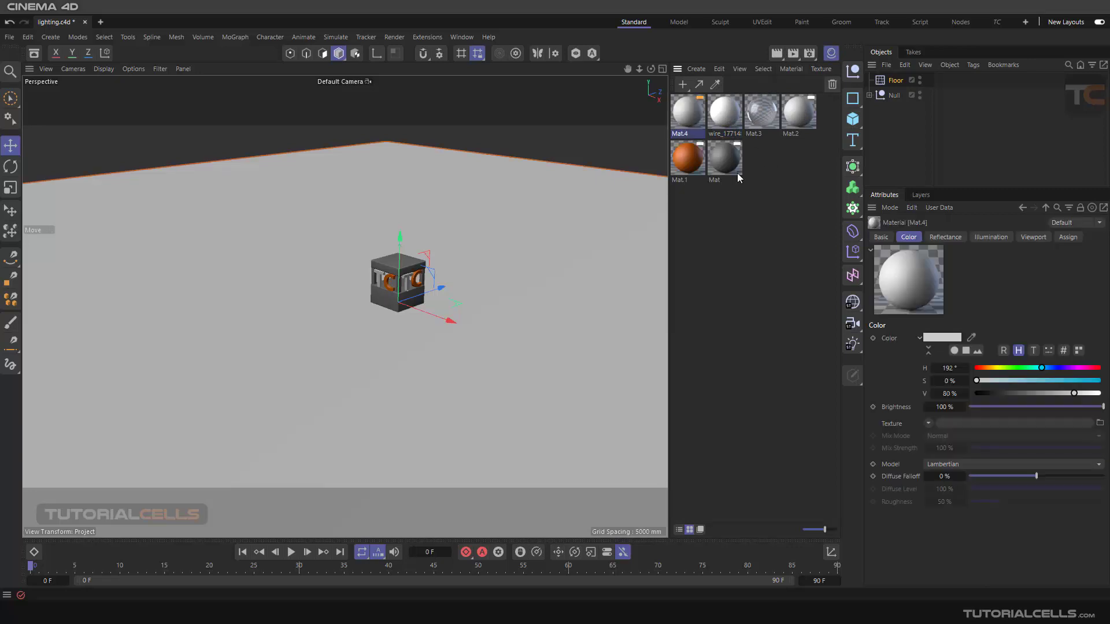
{"action": "double_click", "coordinate": [689, 133]}
{"action": "type", "text": "floor"}
{"action": "left_click", "coordinate": [789, 214]}
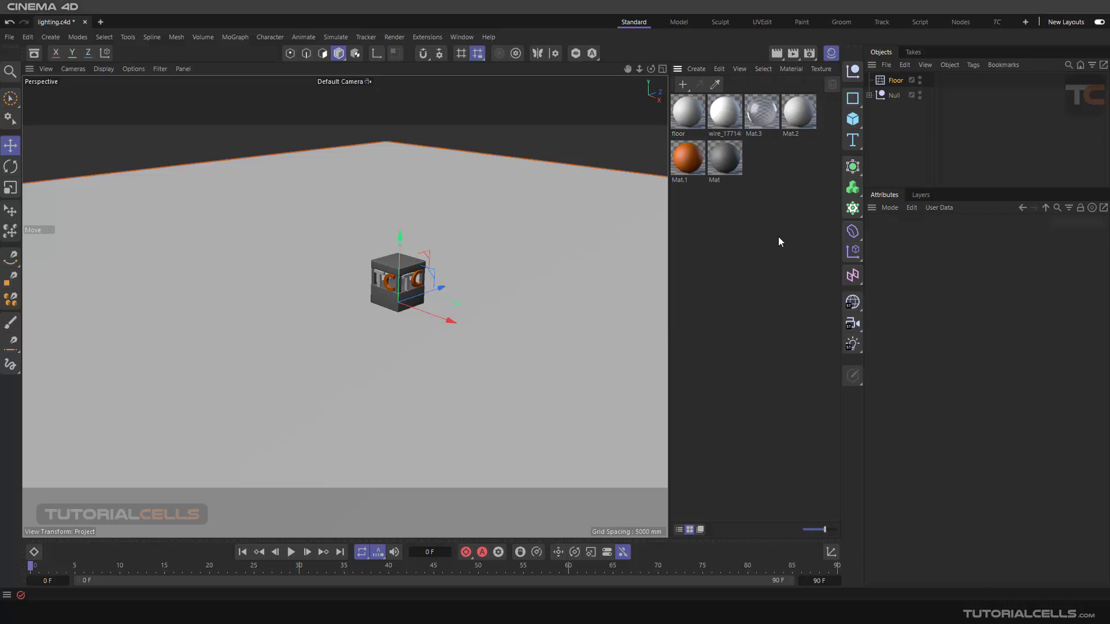
{"action": "left_click", "coordinate": [830, 52]}
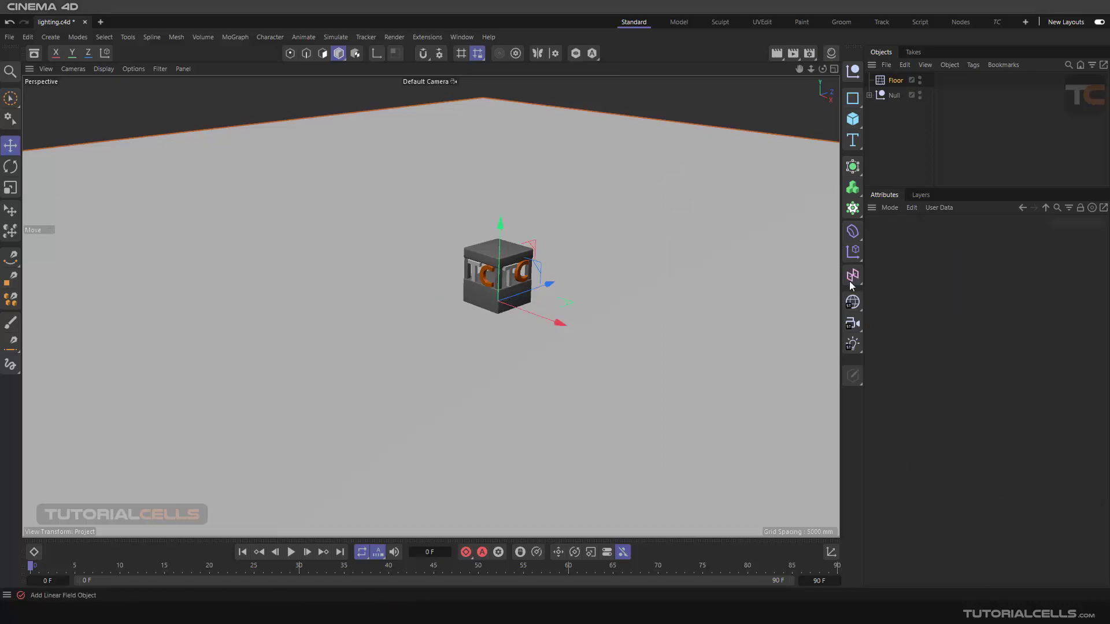
Add a Sky object to the scene and render the view at the horizon
{"action": "left_click", "coordinate": [852, 302]}
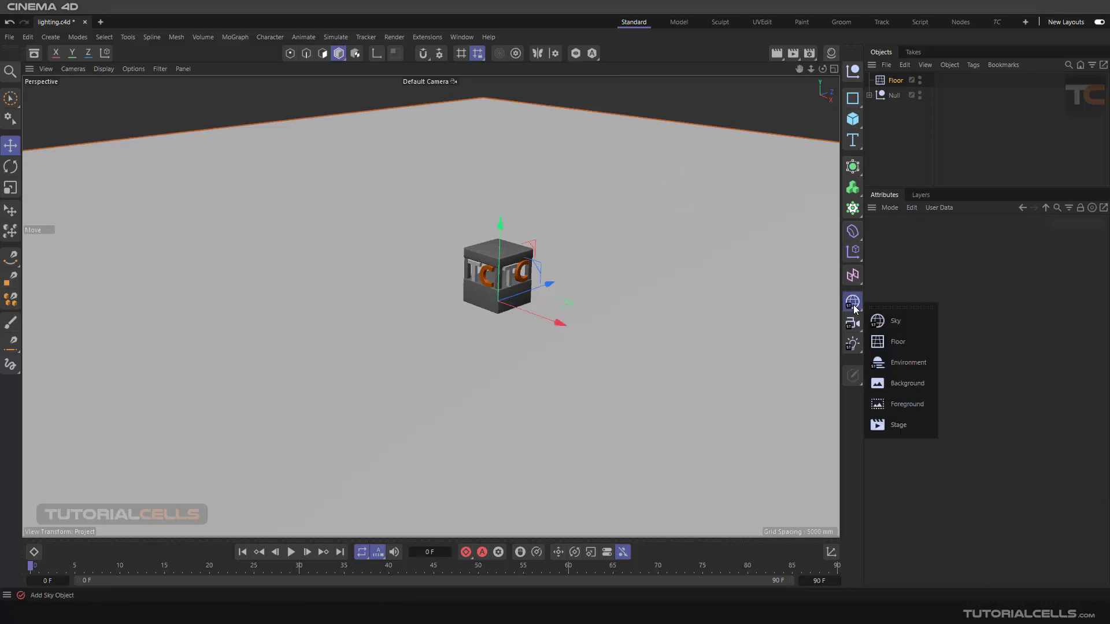
{"action": "left_click", "coordinate": [886, 321]}
{"action": "left_click_drag", "start_coordinate": [614, 222], "coordinate": [526, 231], "text": "alt"}
{"action": "left_click", "coordinate": [775, 54]}
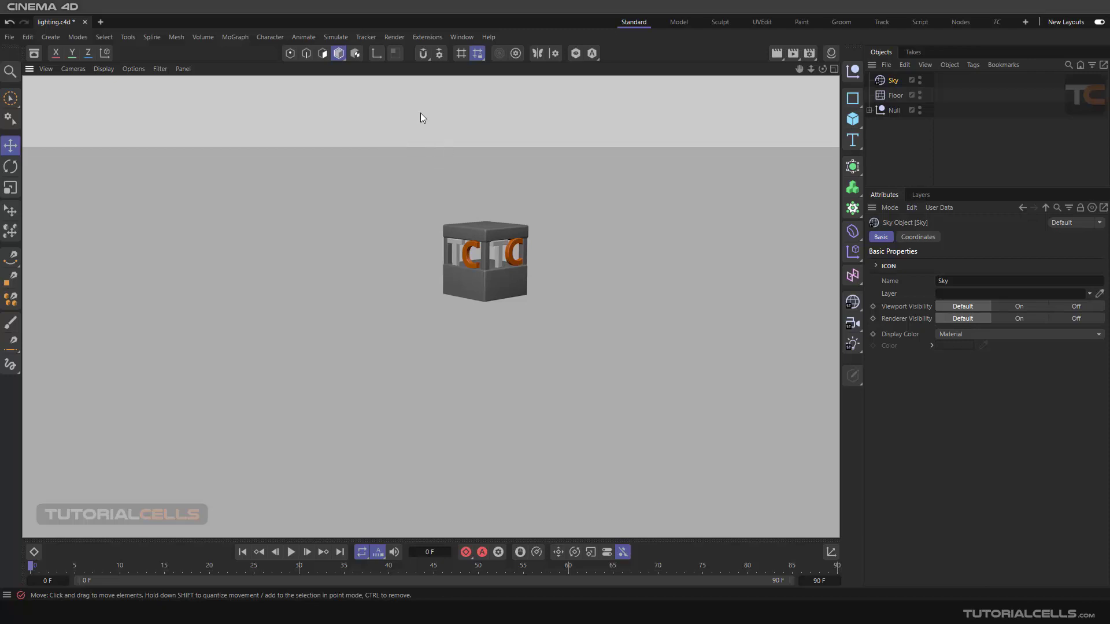
{"action": "left_click", "coordinate": [438, 172]}
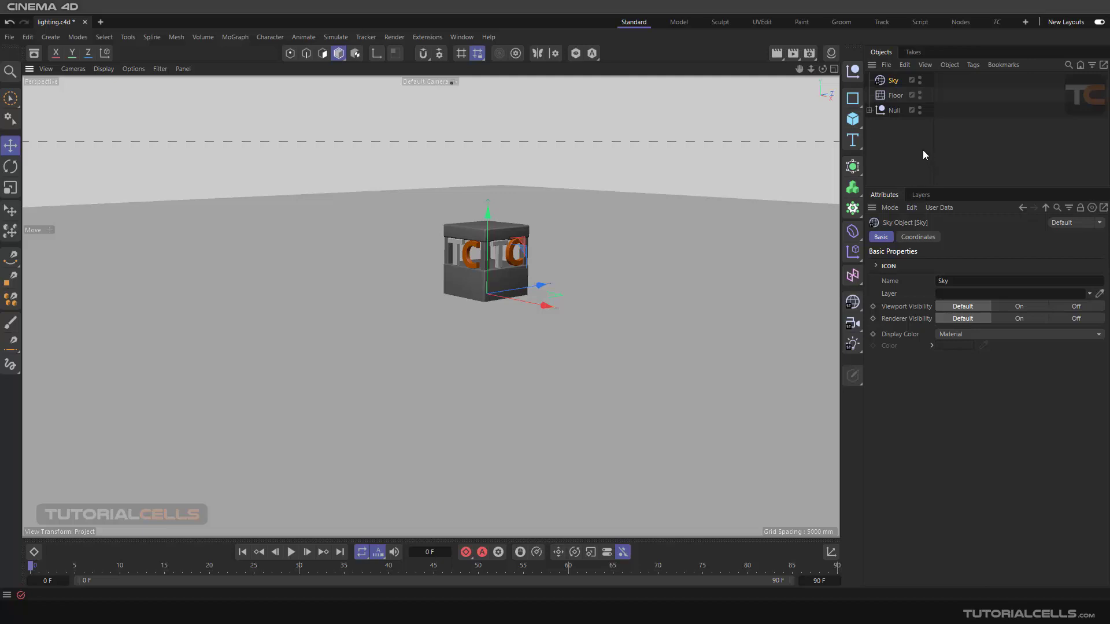
Add a Compositing tag to the Floor object, enable Compositing Background and render the view
{"action": "left_click", "coordinate": [894, 99]}
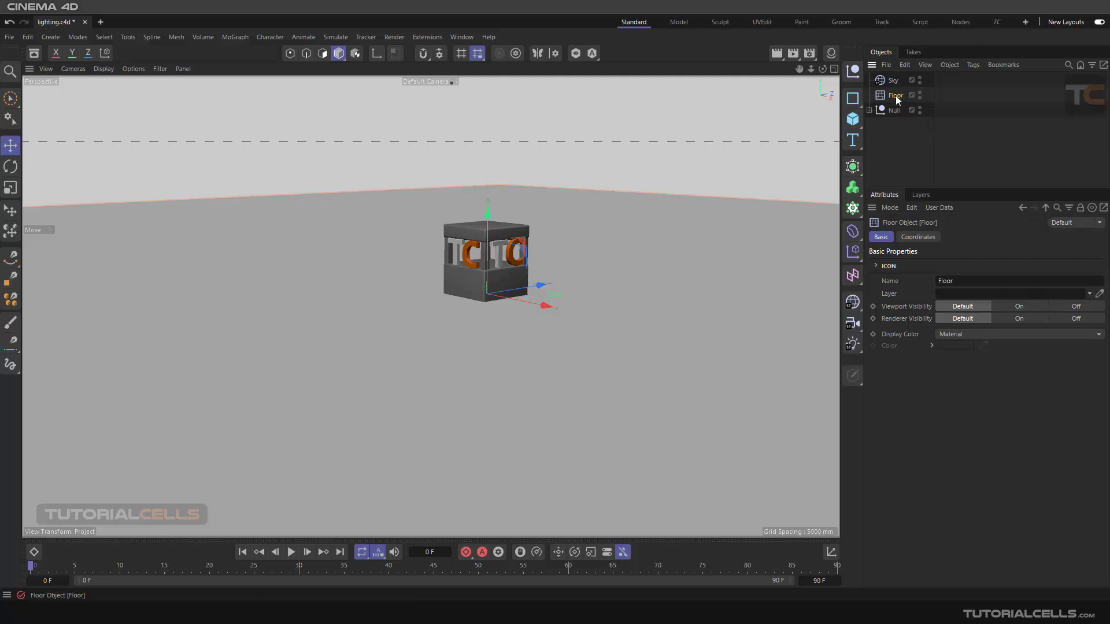
{"action": "left_click", "coordinate": [971, 65]}
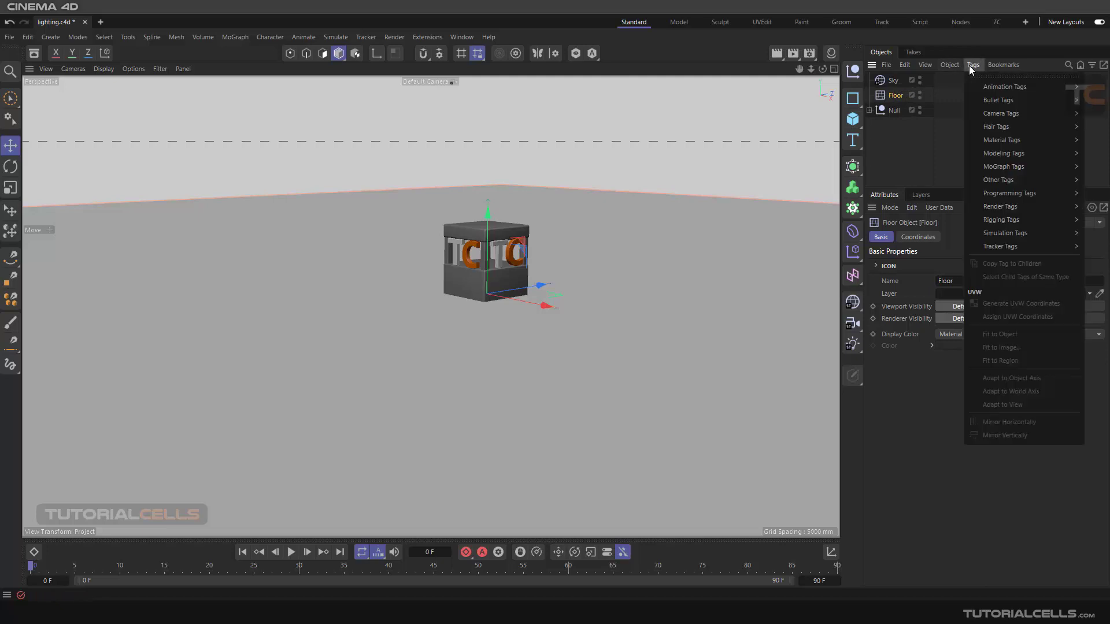
{"action": "mouse_move", "coordinate": [995, 196]}
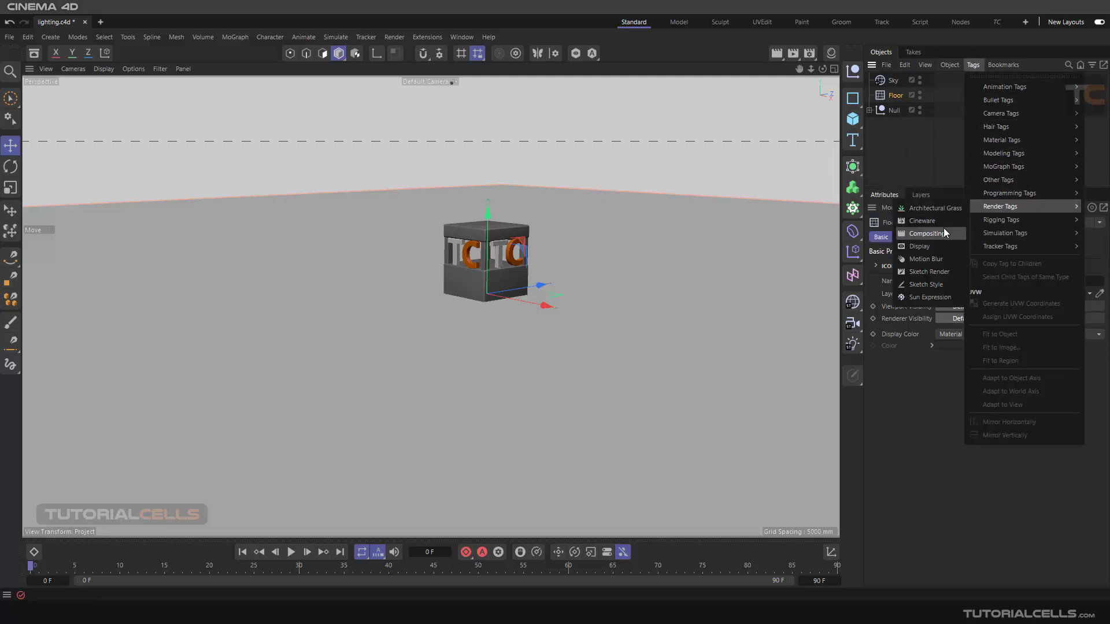
{"action": "left_click", "coordinate": [943, 228]}
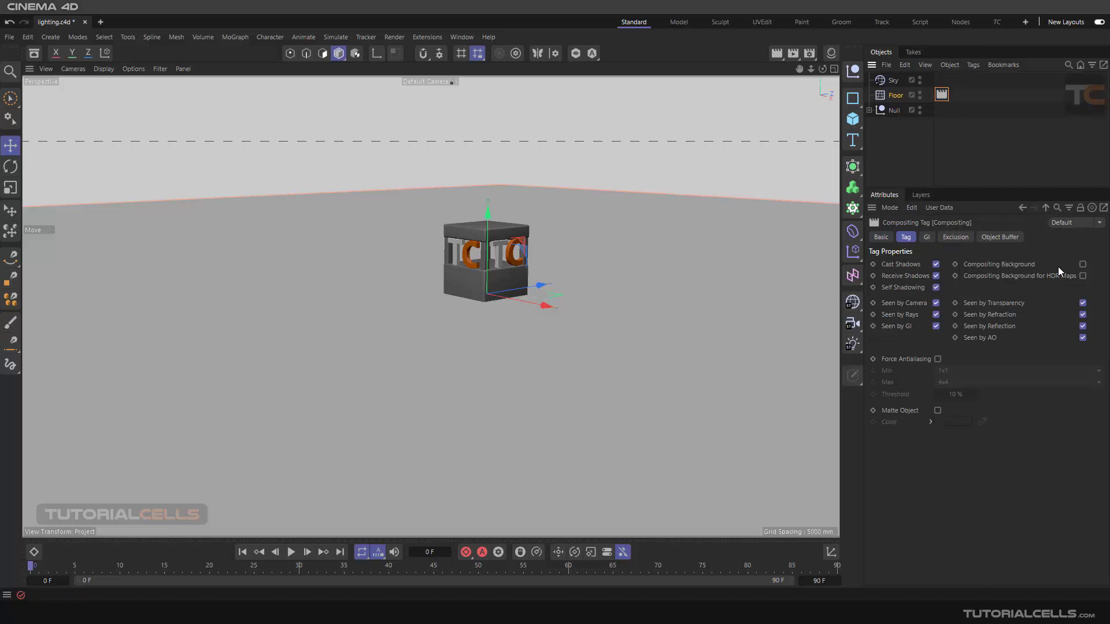
{"action": "left_click", "coordinate": [1027, 264]}
{"action": "left_click", "coordinate": [1081, 264]}
{"action": "left_click", "coordinate": [778, 53]}
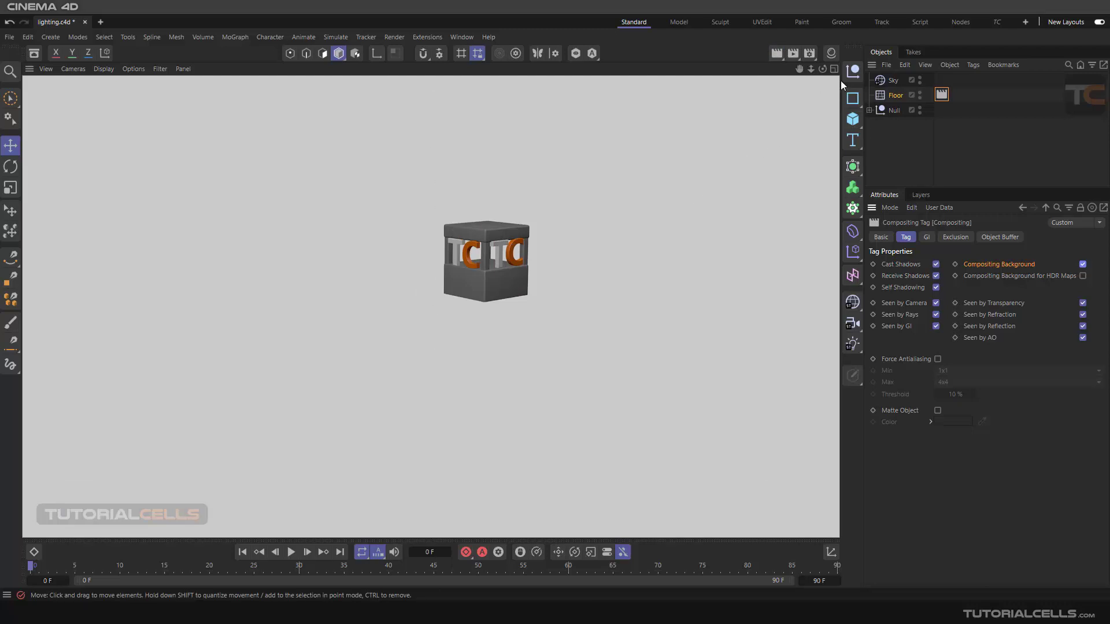
Create a new material named sky and set its colour to turquoise, with hue 183° and saturation 52%
{"action": "left_click", "coordinate": [833, 55]}
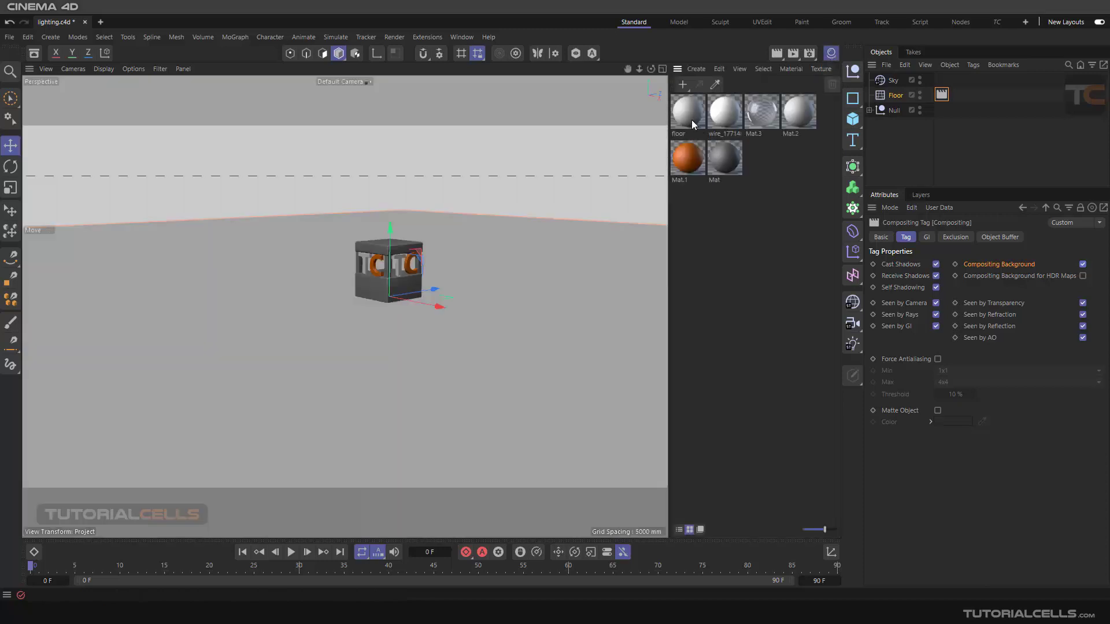
{"action": "left_click", "coordinate": [779, 182]}
{"action": "double_click", "coordinate": [779, 184]}
{"action": "double_click", "coordinate": [685, 134]}
{"action": "type", "text": "sky"}
{"action": "key", "text": "Return"}
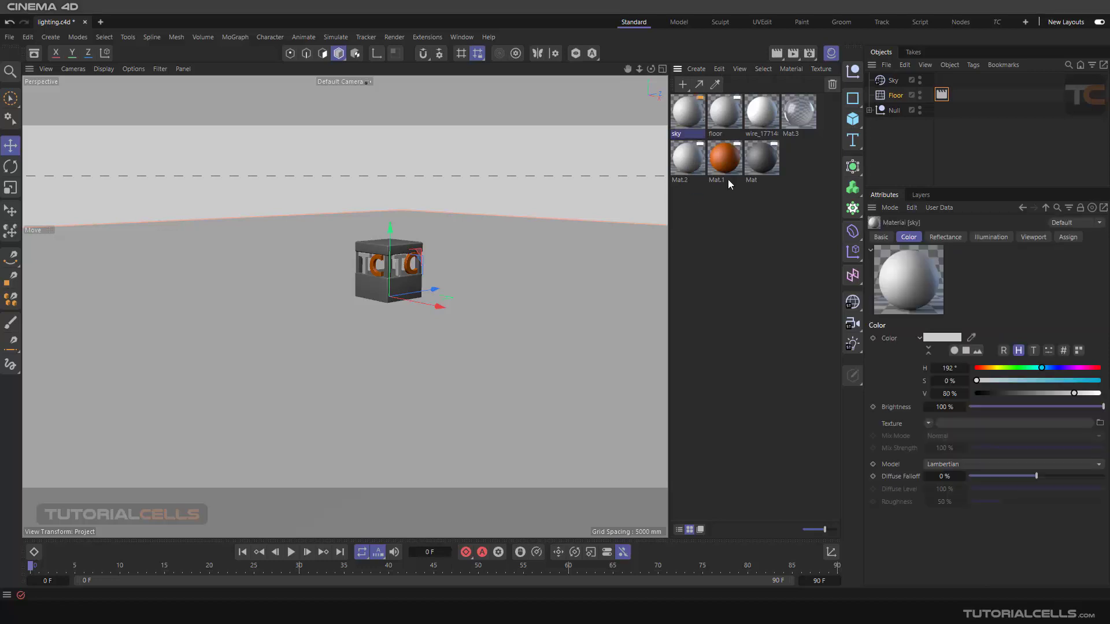
{"action": "left_click", "coordinate": [1037, 381]}
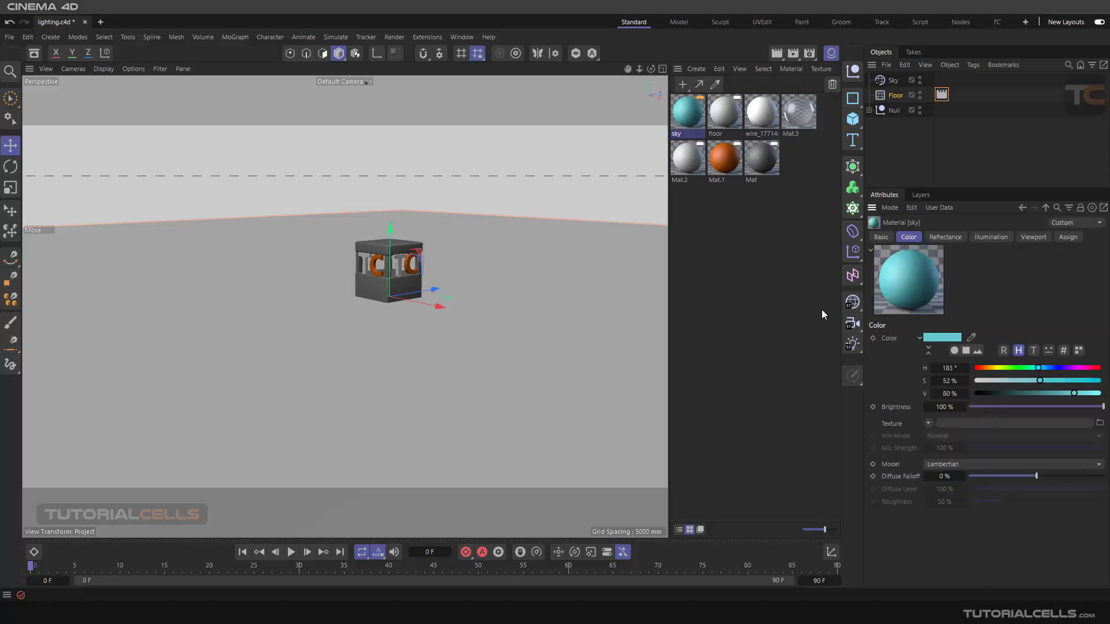
Assign the sky material to the Sky object and the floor material to the Floor object, and render the view
{"action": "left_click_drag", "start_coordinate": [688, 113], "coordinate": [895, 80]}
{"action": "left_click_drag", "start_coordinate": [718, 119], "coordinate": [962, 95]}
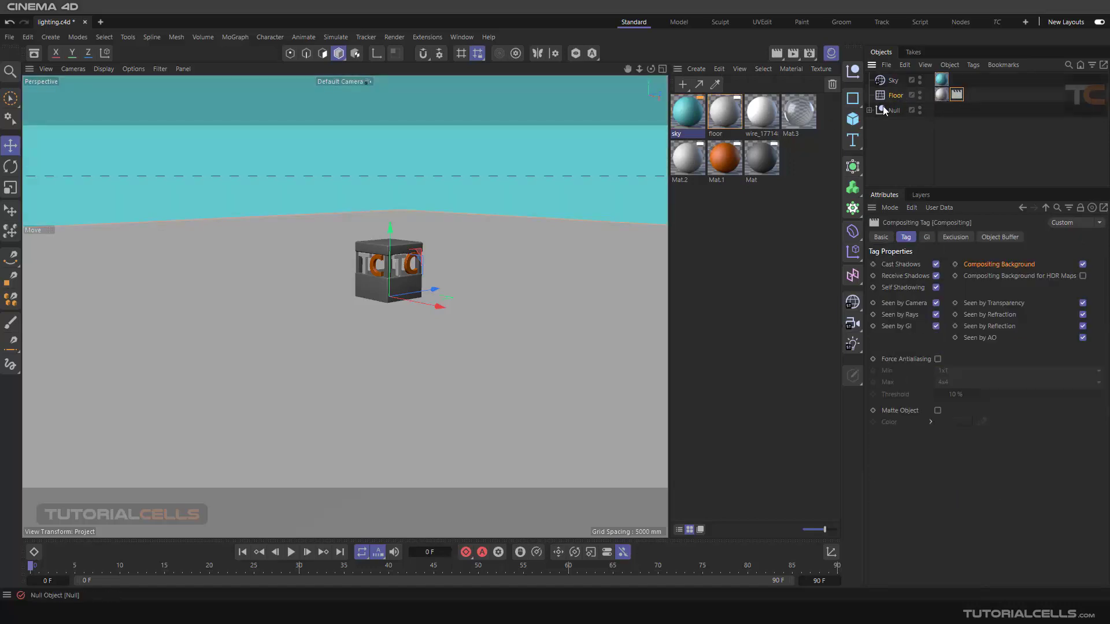
{"action": "left_click", "coordinate": [777, 53]}
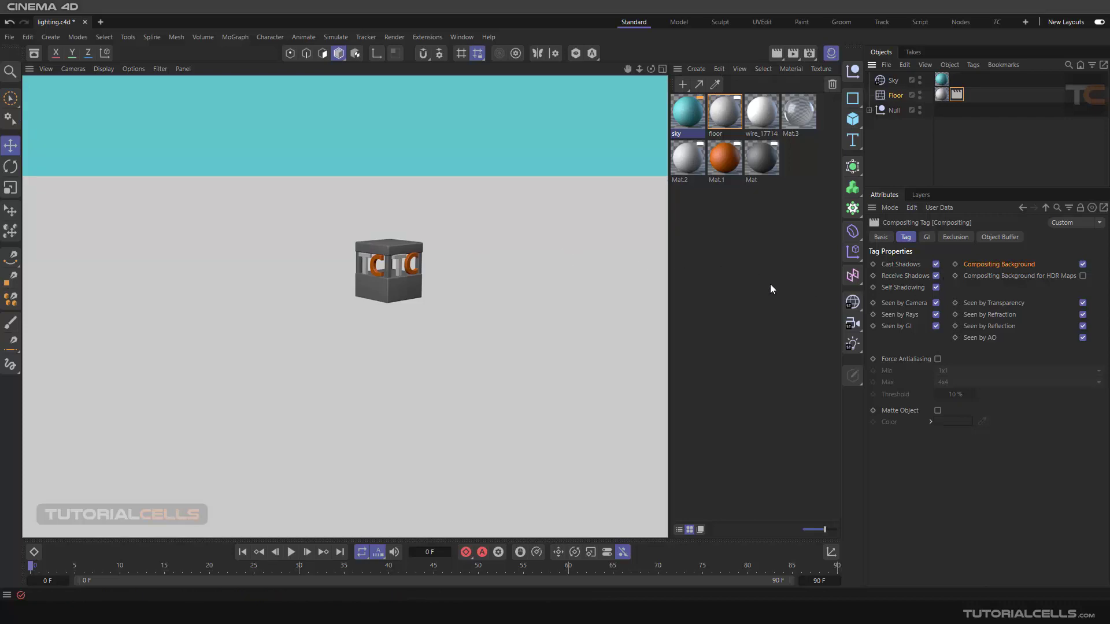
Replace the Sky object's material with the floor material and render the view
{"action": "left_click_drag", "start_coordinate": [714, 114], "coordinate": [940, 81]}
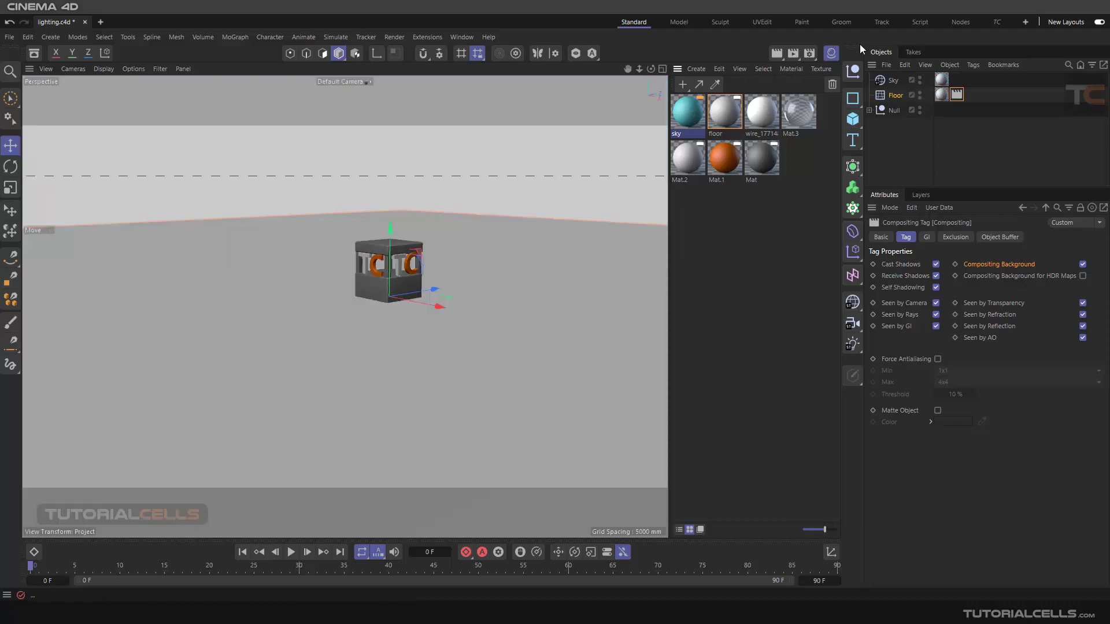
{"action": "left_click", "coordinate": [830, 58]}
{"action": "left_click", "coordinate": [776, 53]}
Delete the Compositing tag from the Floor object
{"action": "left_click_drag", "start_coordinate": [512, 240], "coordinate": [550, 281], "text": "alt"}
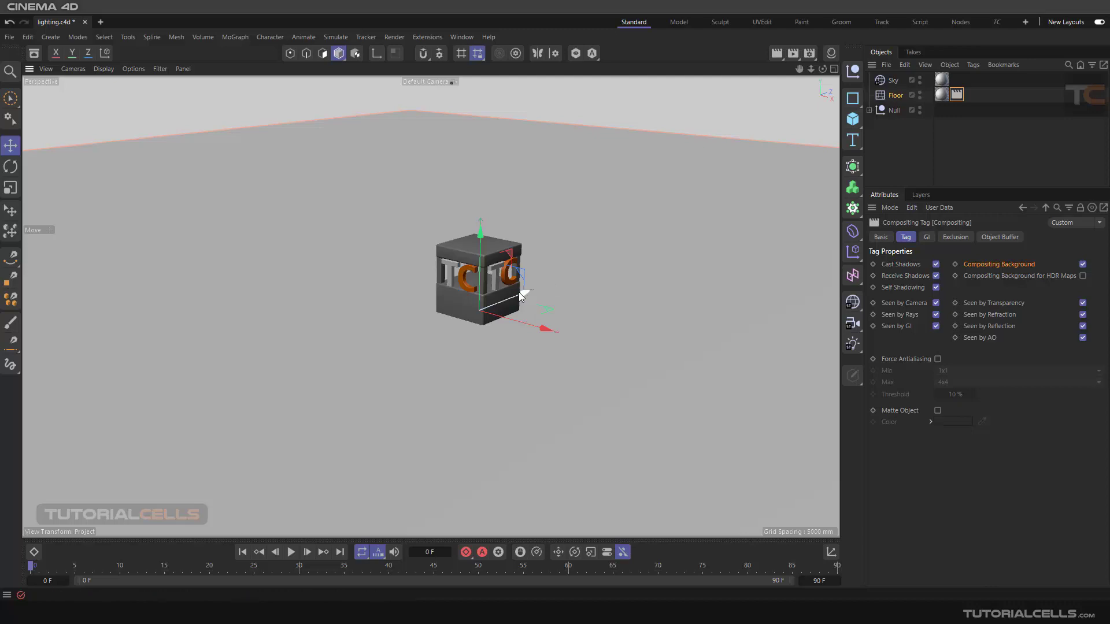
{"action": "scroll", "coordinate": [518, 292], "scroll_direction": "up", "scroll_amount": 3}
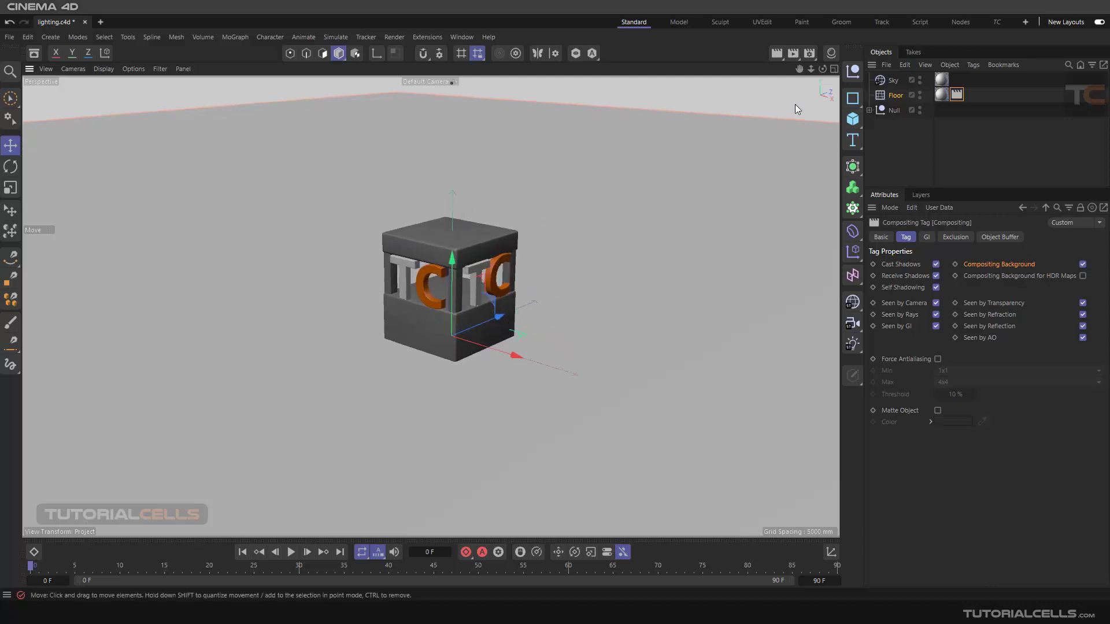
{"action": "key", "text": "Delete"}
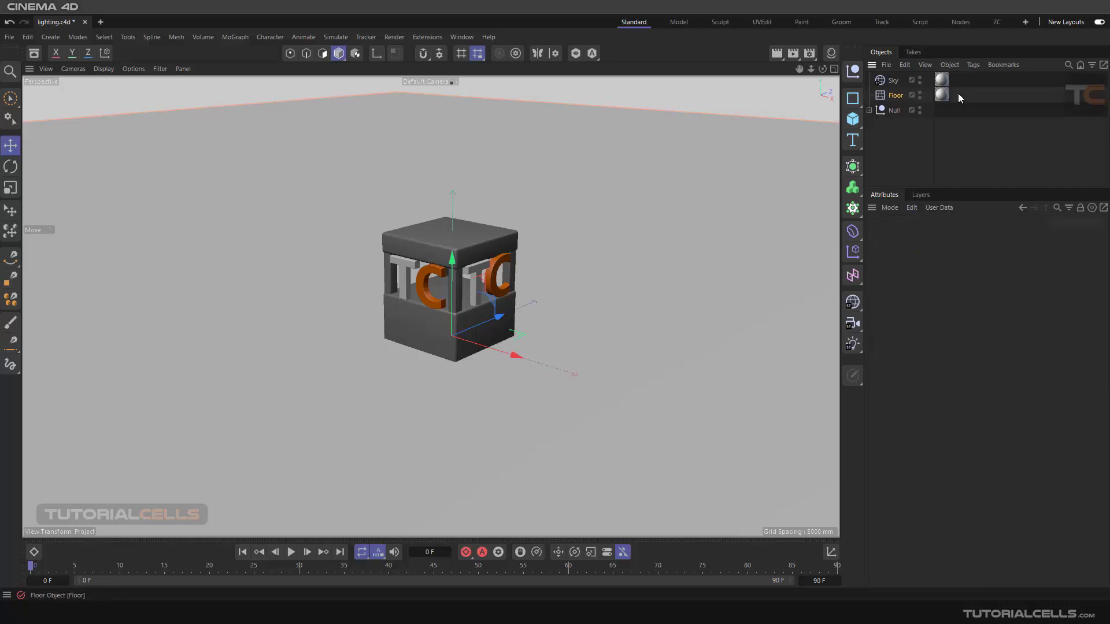
{"action": "left_click_drag", "start_coordinate": [574, 279], "coordinate": [508, 266], "text": "alt"}
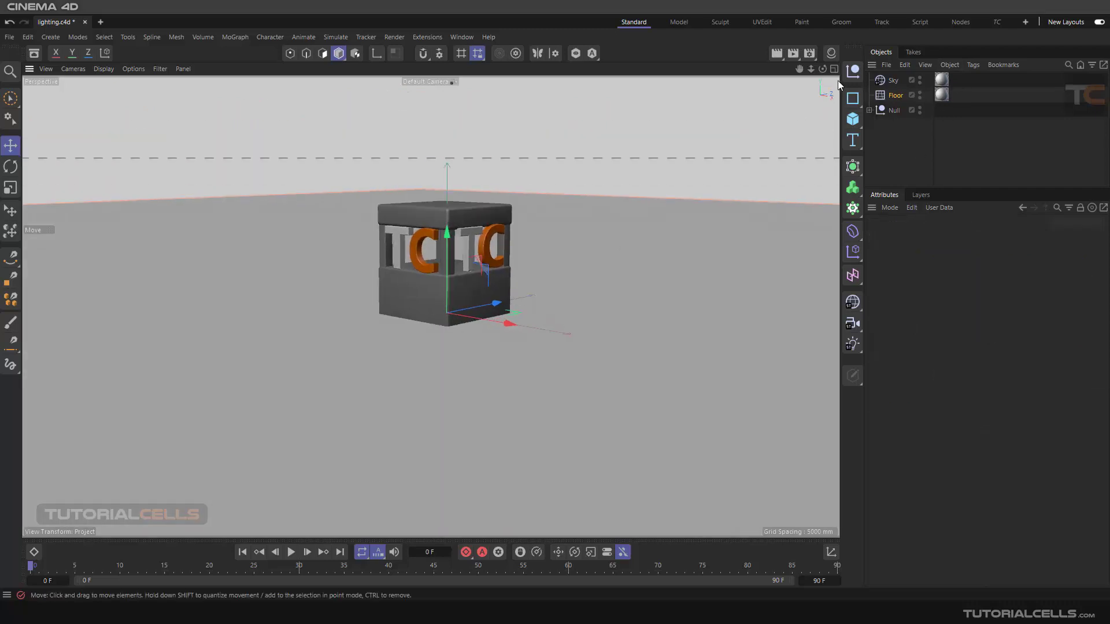
Assign the turquoise sky material to the Sky object in place of the floor material
{"action": "left_click_drag", "start_coordinate": [692, 183], "coordinate": [713, 200], "text": "alt"}
{"action": "middle_click_drag", "start_coordinate": [514, 255], "coordinate": [646, 219], "text": "alt"}
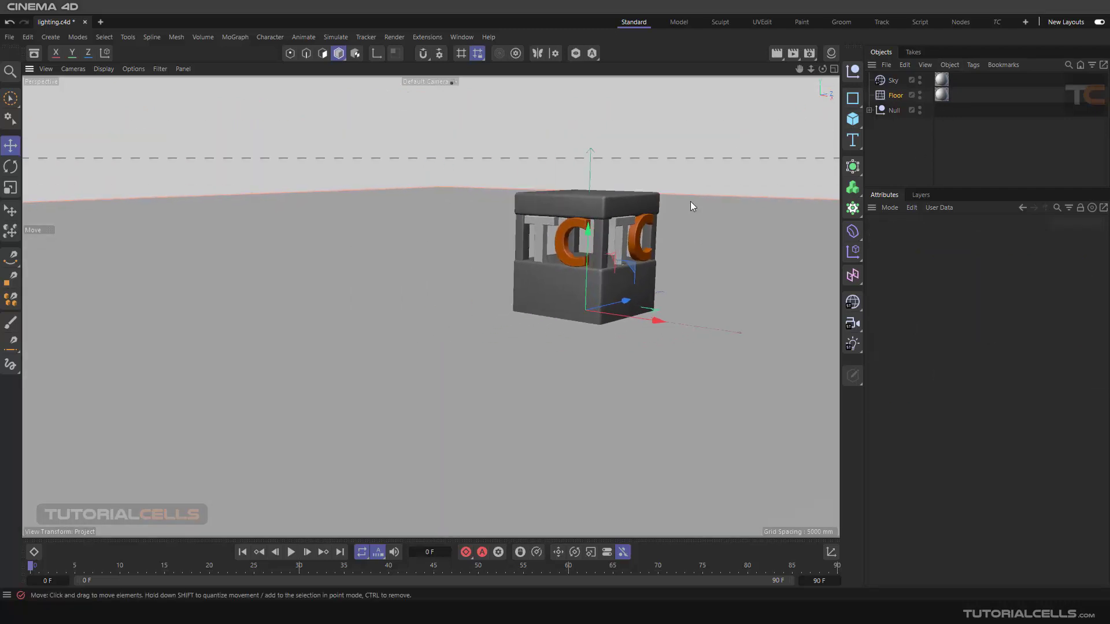
{"action": "left_click", "coordinate": [889, 82]}
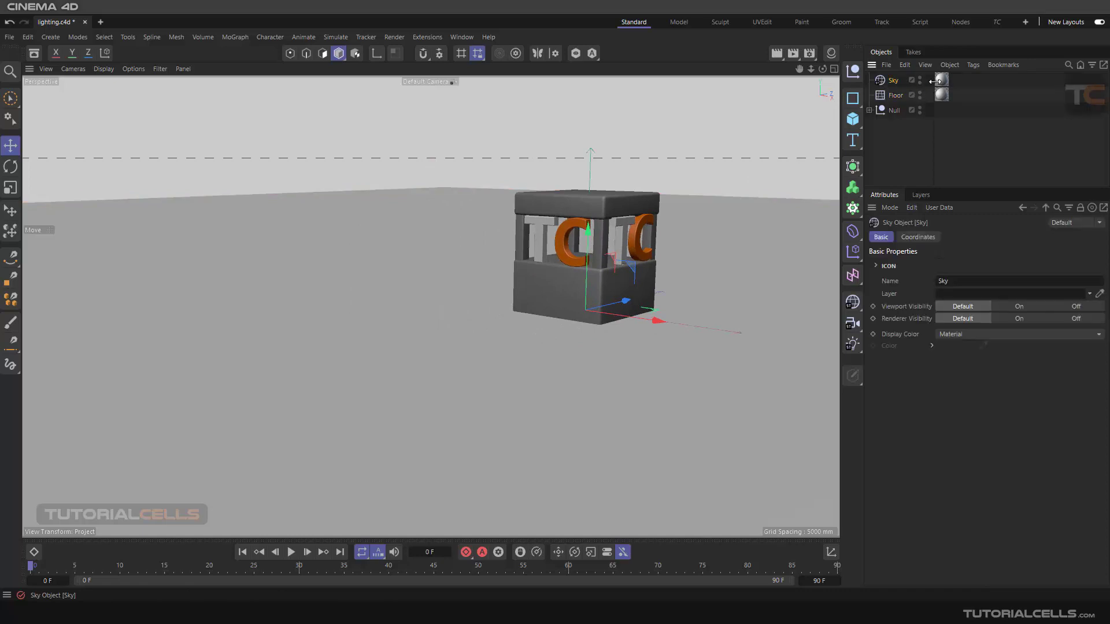
{"action": "left_click", "coordinate": [831, 53]}
{"action": "left_click_drag", "start_coordinate": [687, 115], "coordinate": [937, 80]}
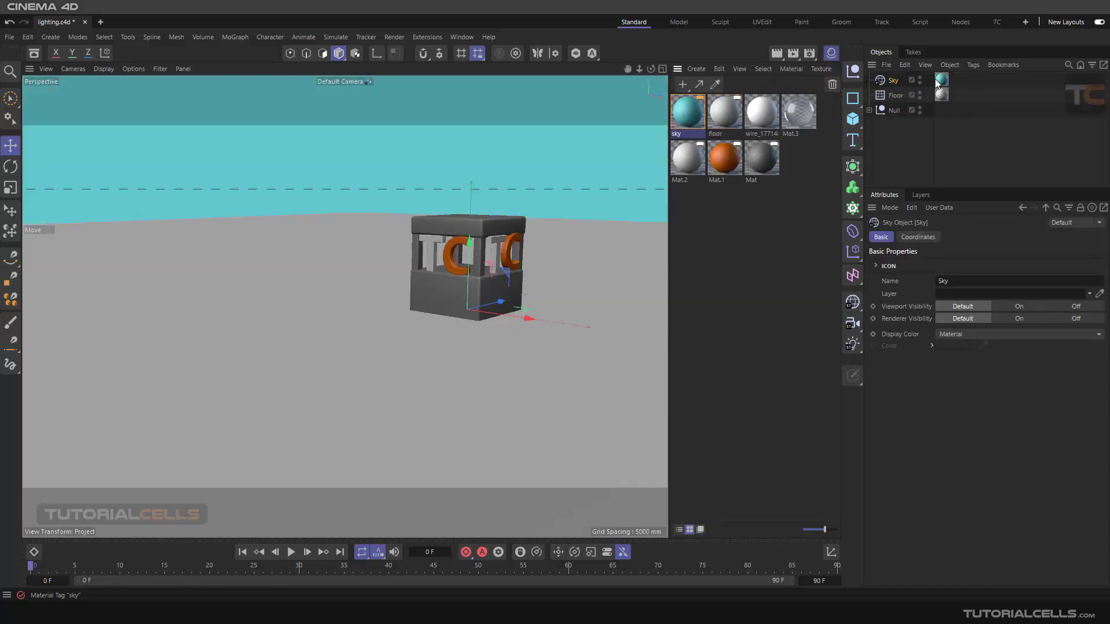
Disable the sky material's Color and Reflectance channels, enable its Luminance channel, and check its Illumination settings
{"action": "double_click", "coordinate": [685, 118]}
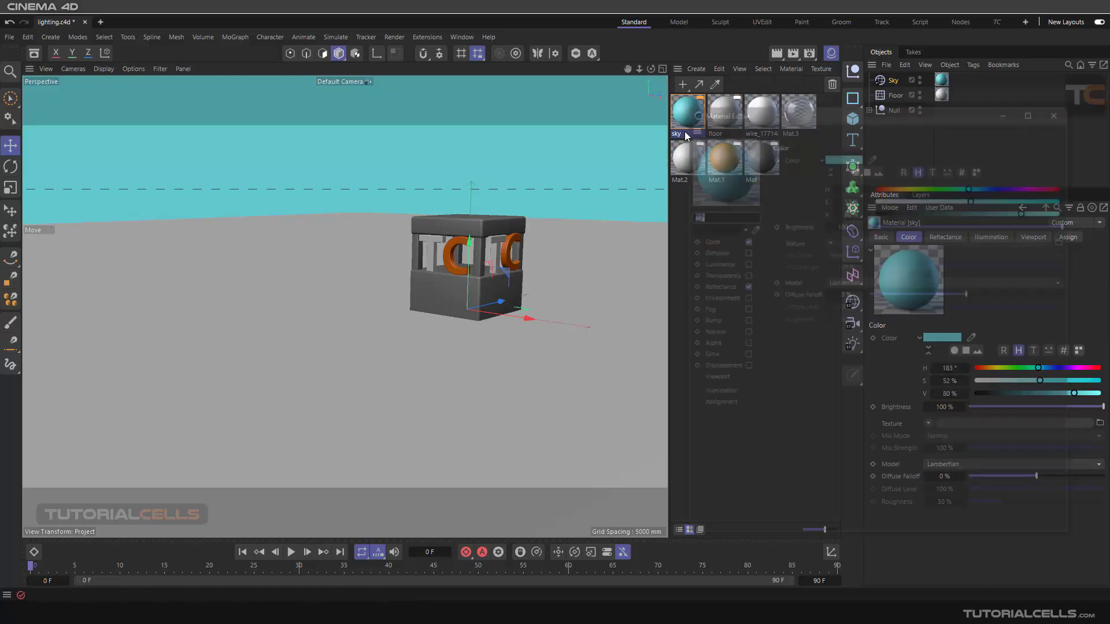
{"action": "left_click_drag", "start_coordinate": [741, 110], "coordinate": [630, 100]}
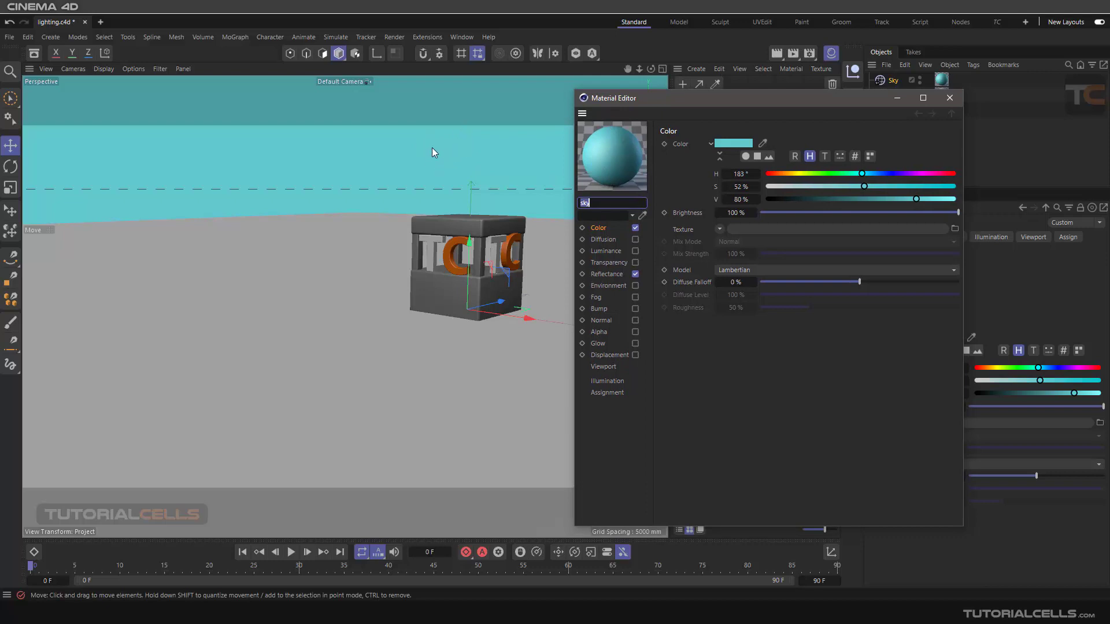
{"action": "left_click", "coordinate": [635, 229]}
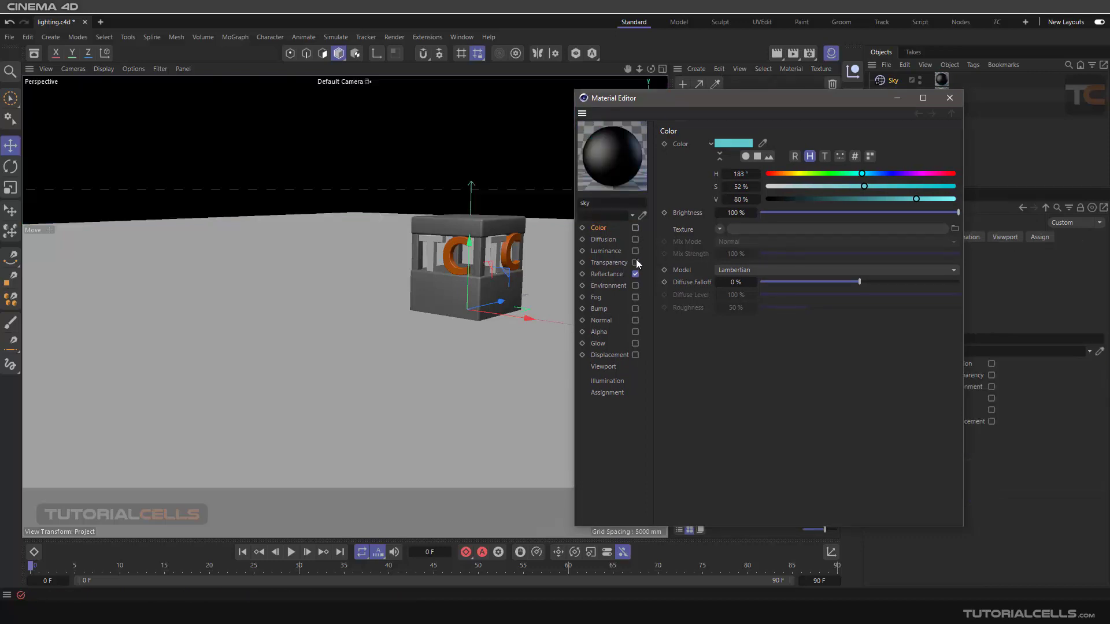
{"action": "left_click", "coordinate": [635, 274]}
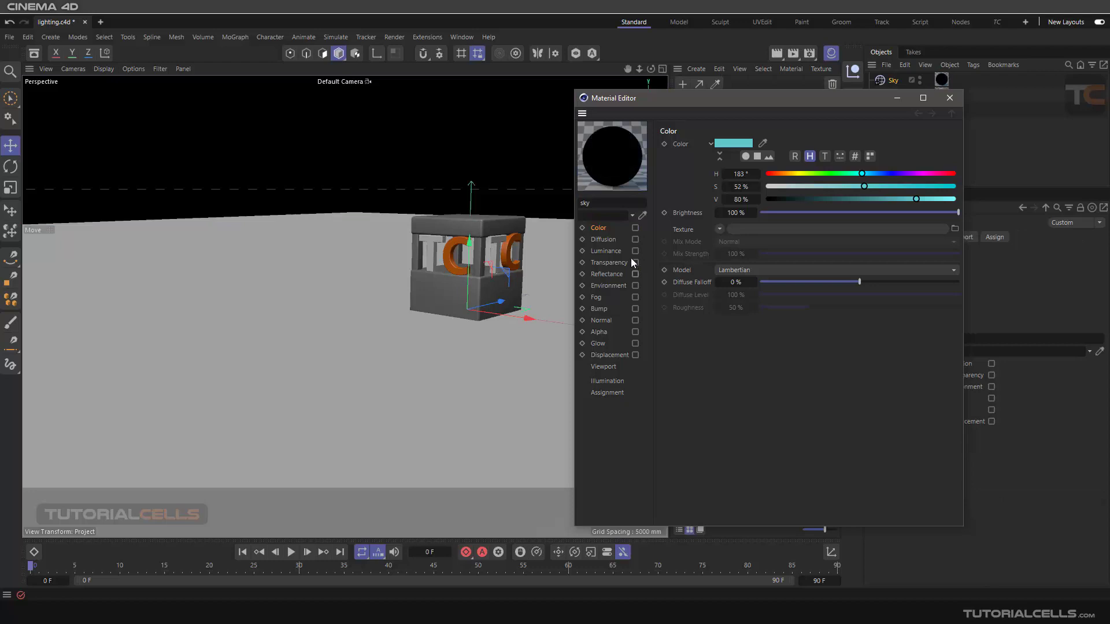
{"action": "left_click", "coordinate": [605, 251]}
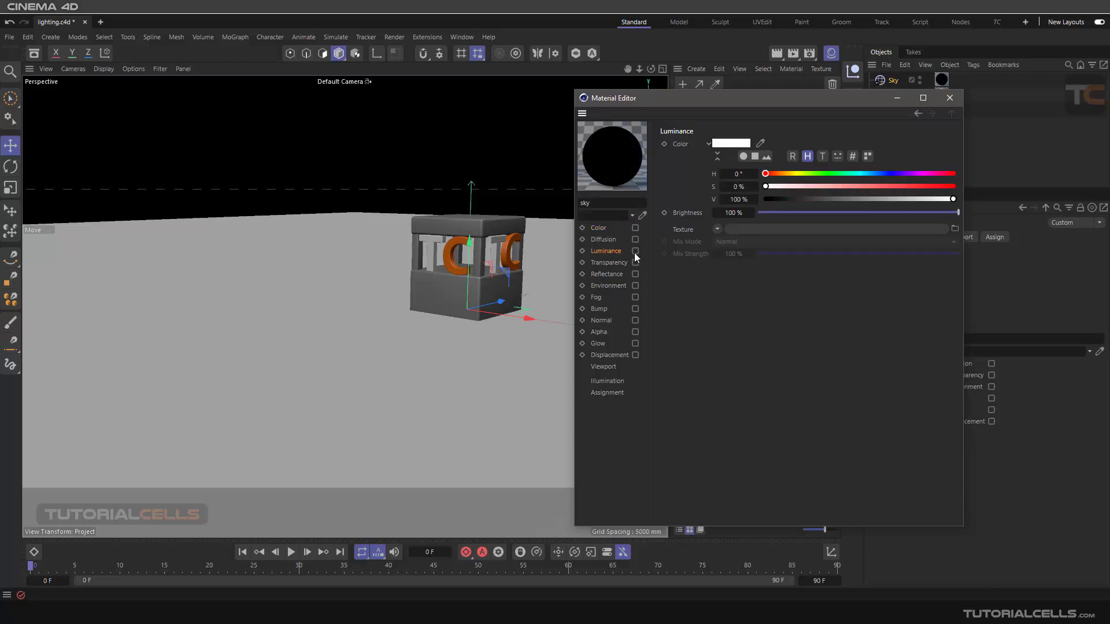
{"action": "left_click", "coordinate": [635, 250]}
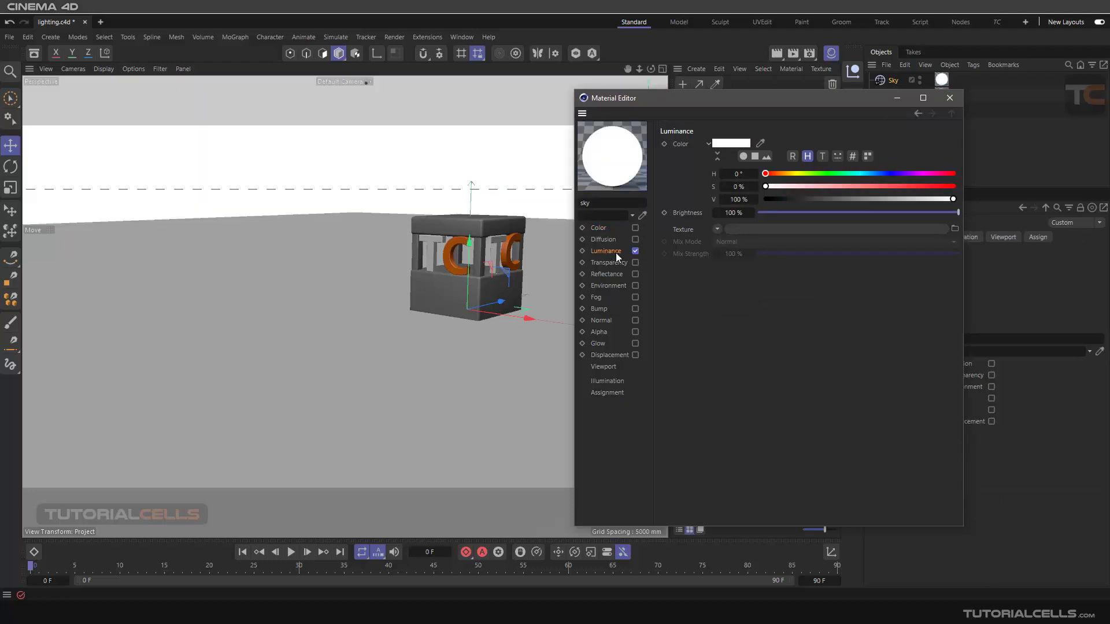
{"action": "left_click", "coordinate": [608, 381]}
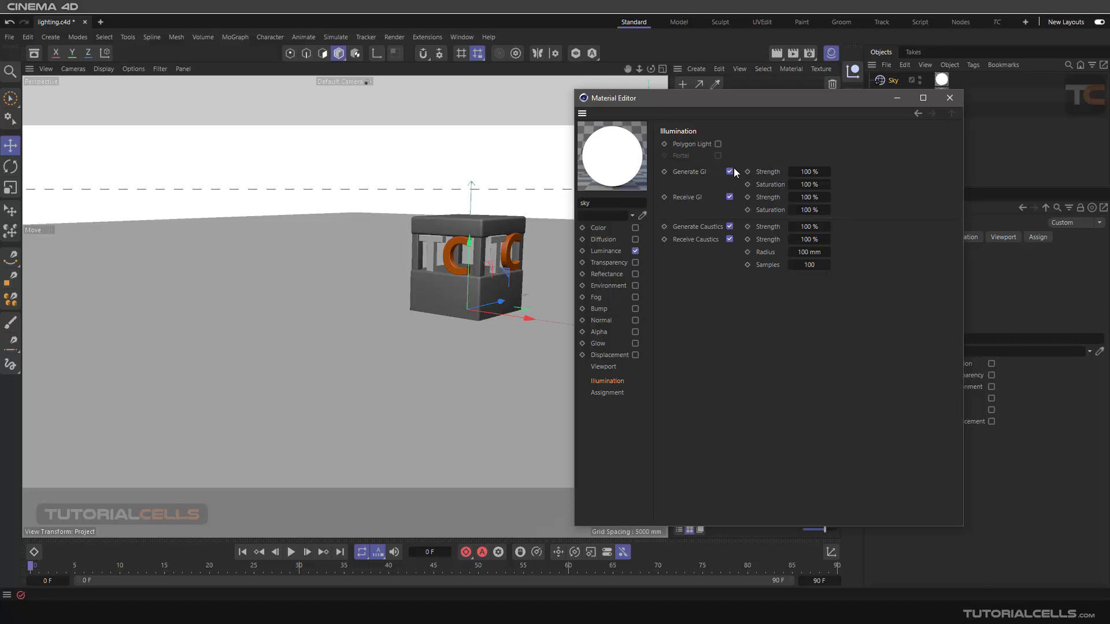
{"action": "left_click", "coordinate": [946, 98]}
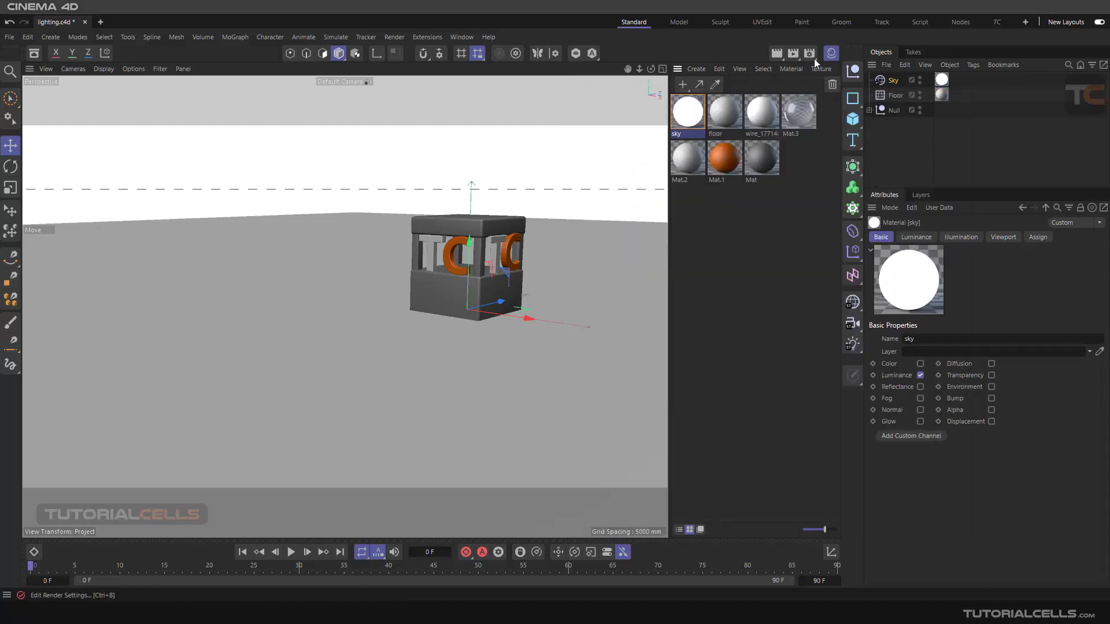
Render a raised view of the cube with the luminous white sky material
{"action": "key", "text": "shift+F2"}
{"action": "left_click_drag", "start_coordinate": [535, 206], "coordinate": [528, 167], "text": "alt"}
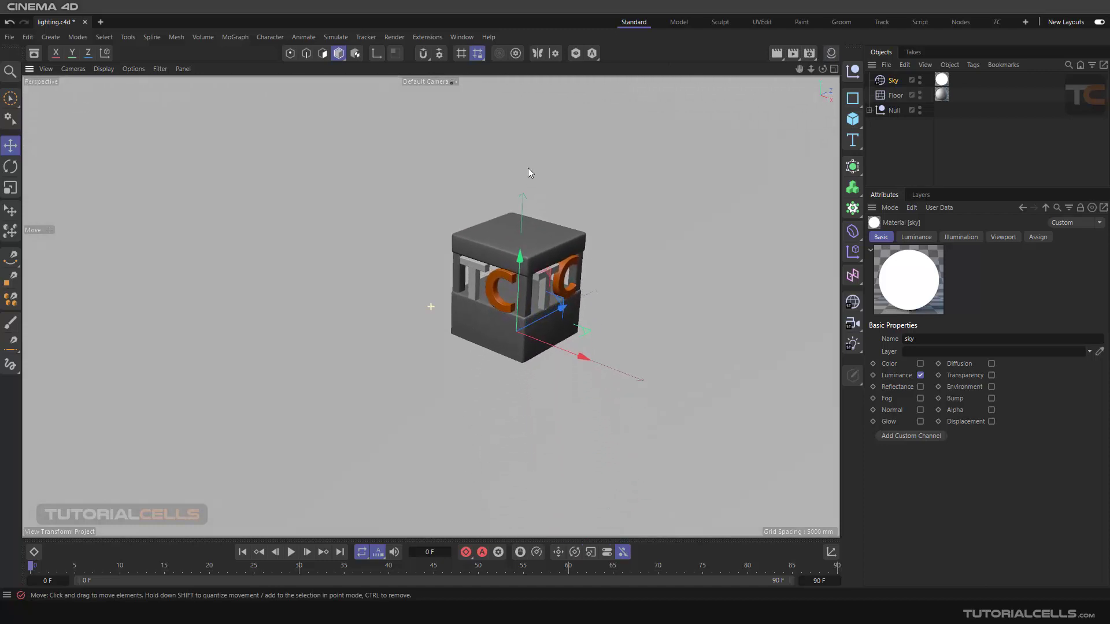
{"action": "left_click", "coordinate": [777, 53]}
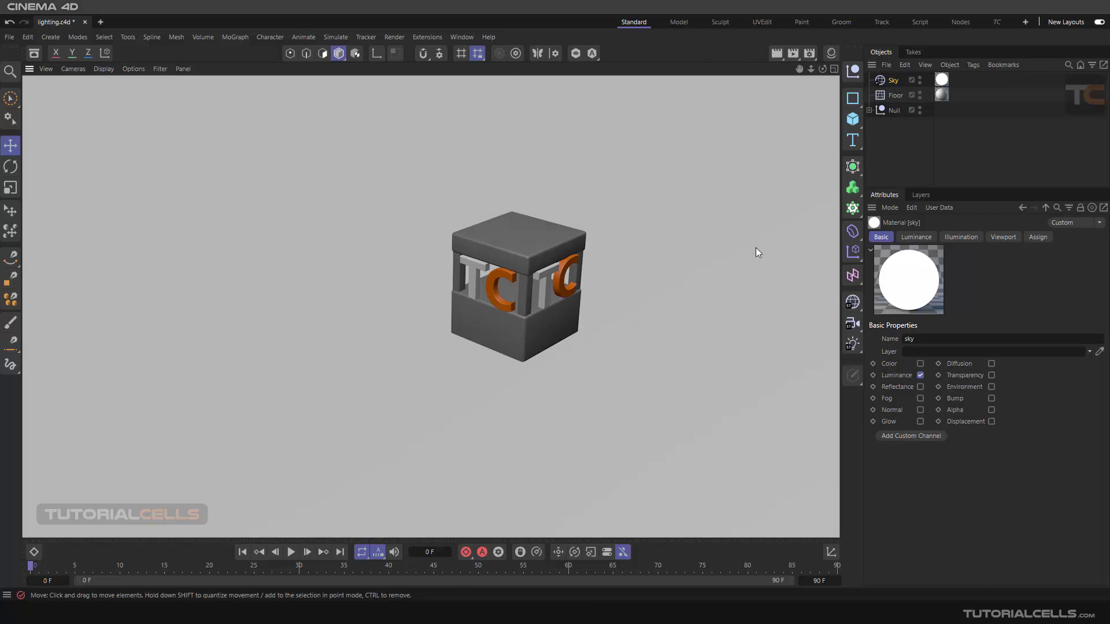
Add the Global Illumination effect to the render settings and render the view
{"action": "left_click", "coordinate": [810, 53]}
{"action": "left_click_drag", "start_coordinate": [794, 46], "coordinate": [727, 66]}
{"action": "left_click", "coordinate": [623, 382]}
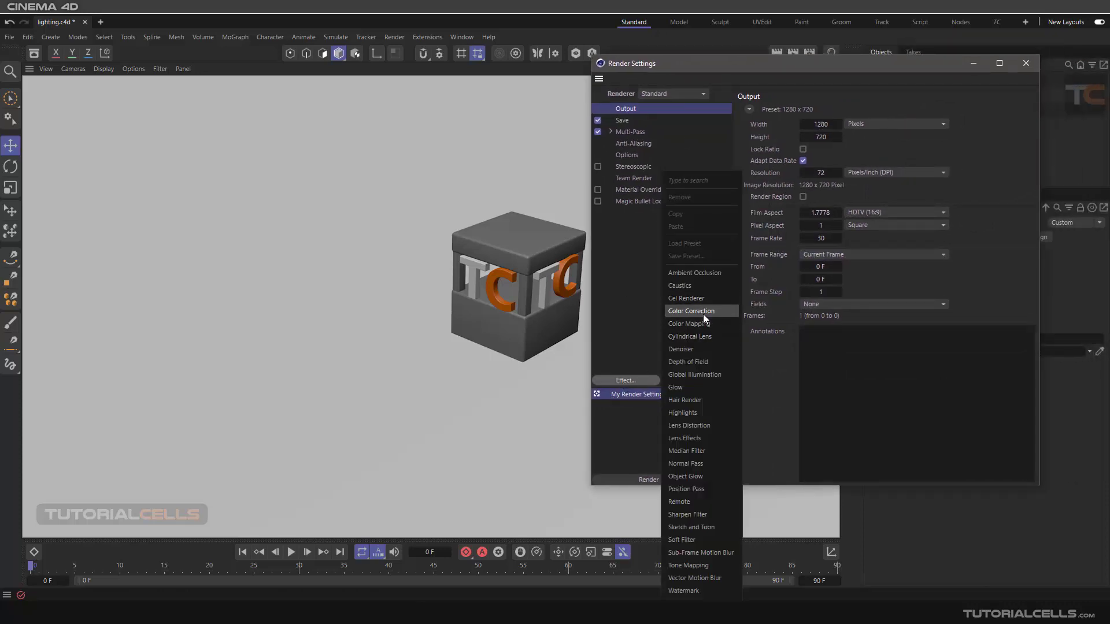
{"action": "left_click", "coordinate": [698, 375]}
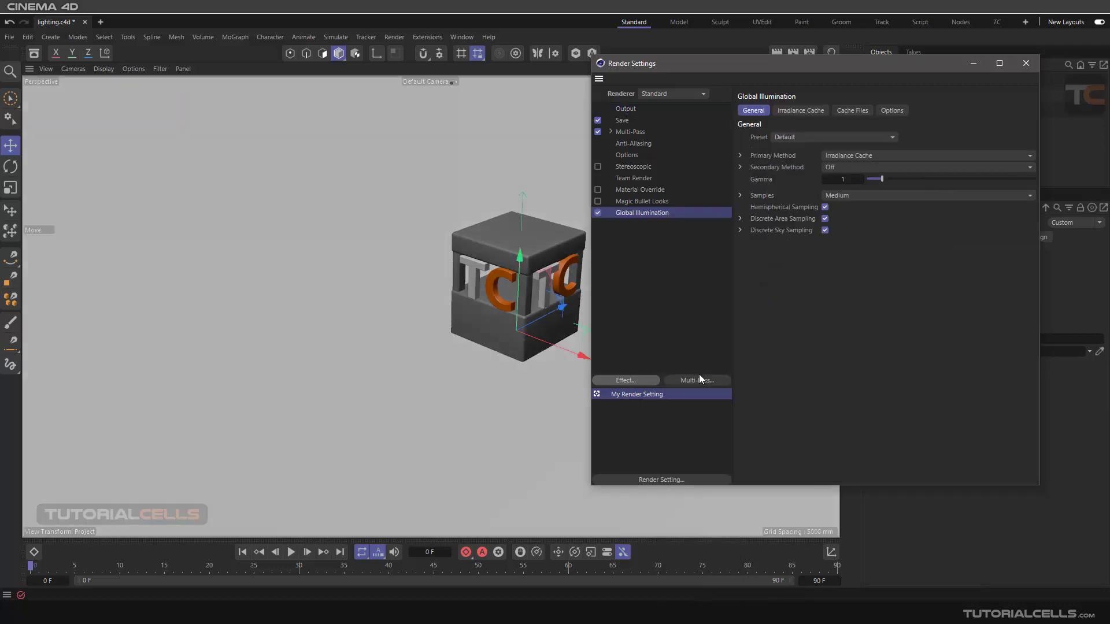
{"action": "left_click", "coordinate": [1025, 64]}
{"action": "left_click", "coordinate": [777, 53]}
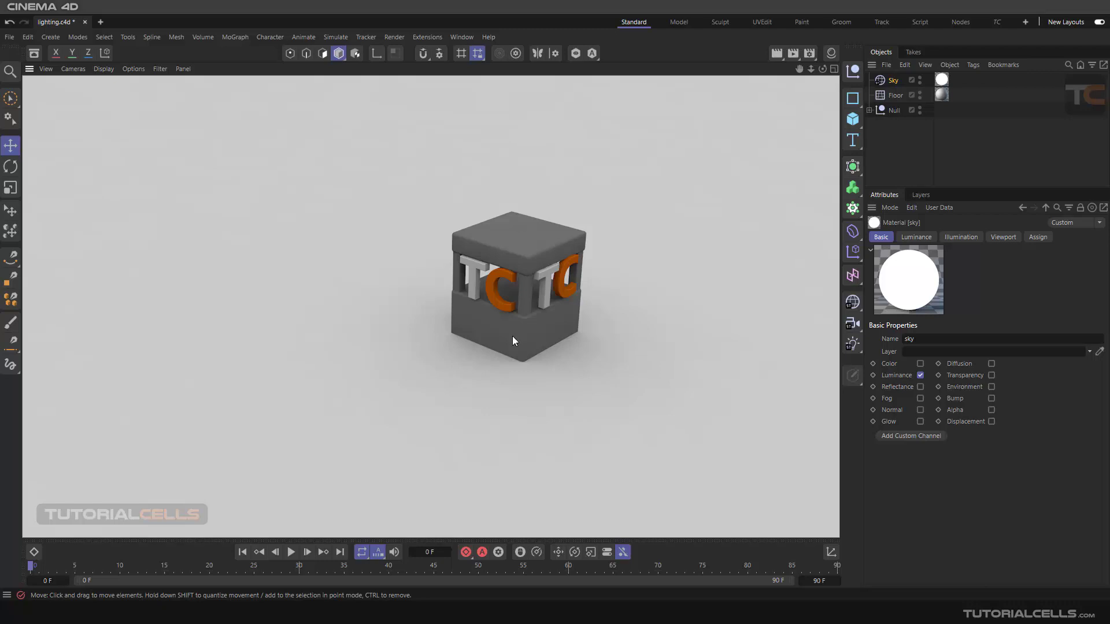
Open the sky material's Luminance channel in the Material Editor
{"action": "right_click_drag", "start_coordinate": [518, 335], "coordinate": [728, 331], "text": "alt"}
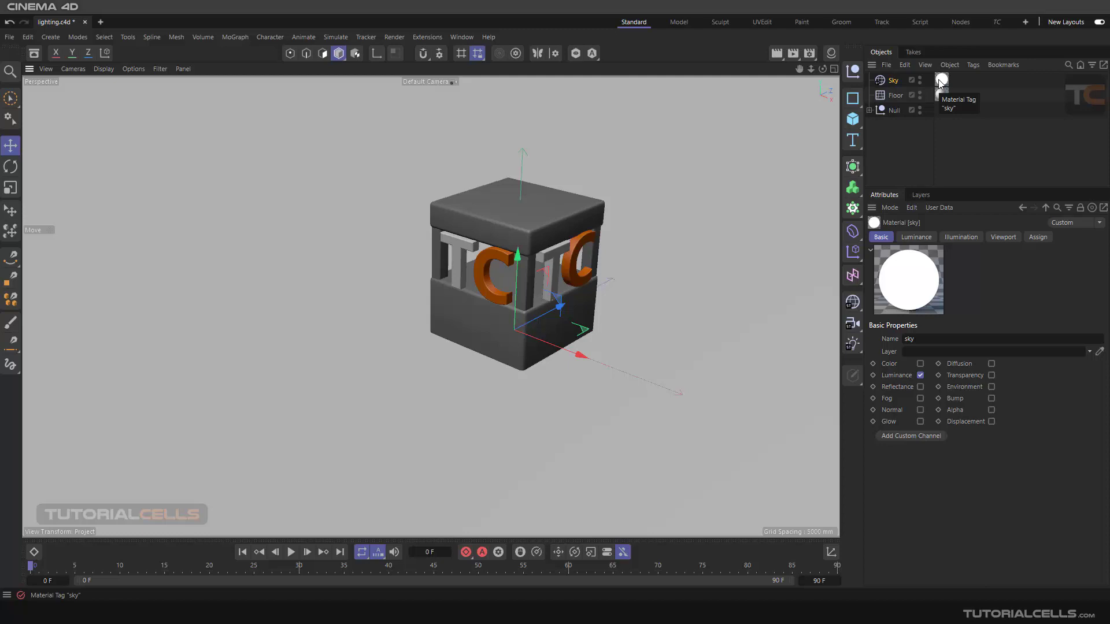
{"action": "left_click", "coordinate": [941, 81]}
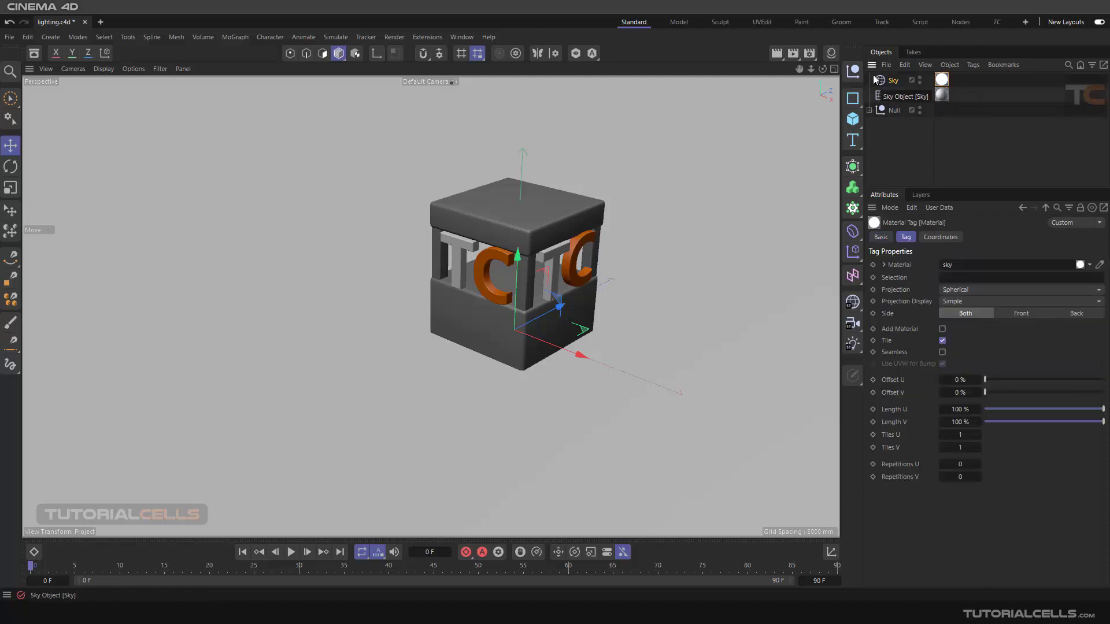
{"action": "left_click", "coordinate": [831, 53]}
{"action": "double_click", "coordinate": [704, 112]}
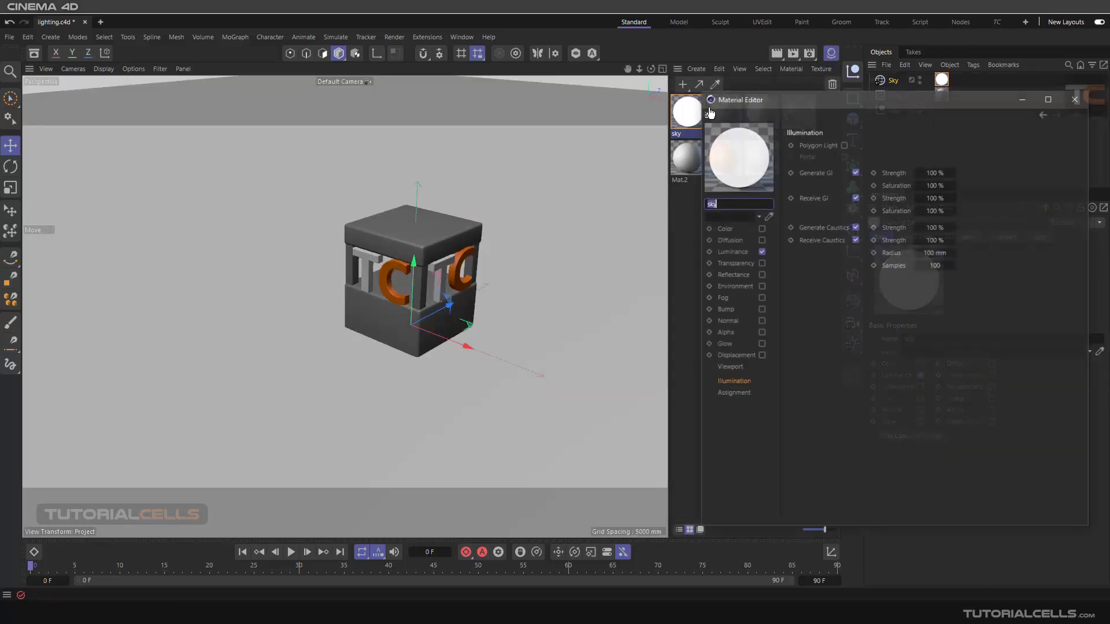
{"action": "left_click_drag", "start_coordinate": [731, 98], "coordinate": [494, 92]}
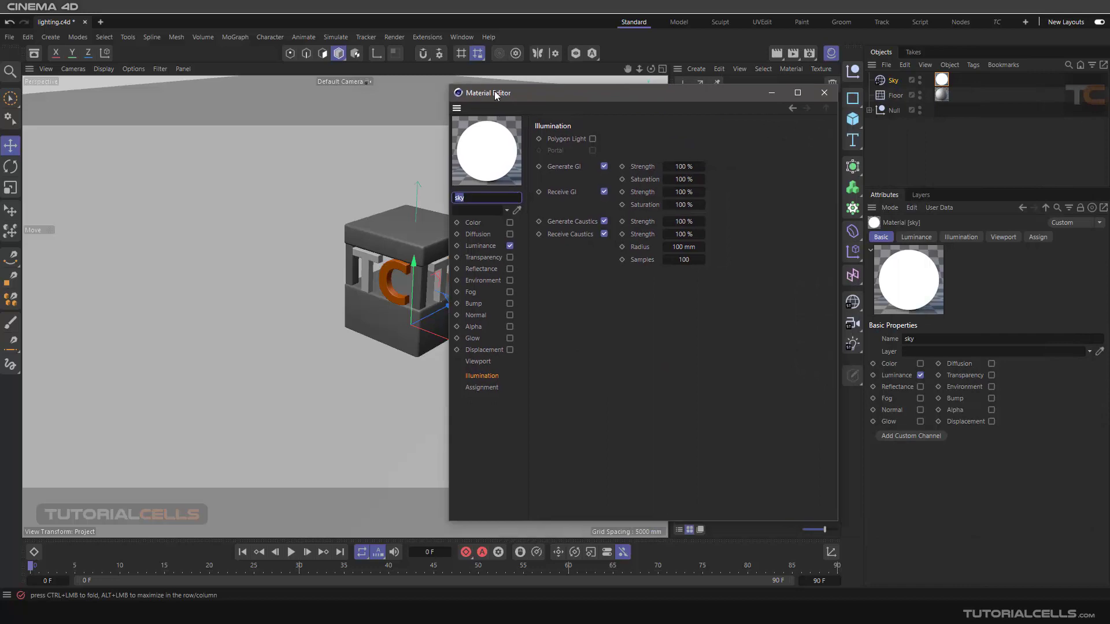
{"action": "left_click", "coordinate": [478, 246]}
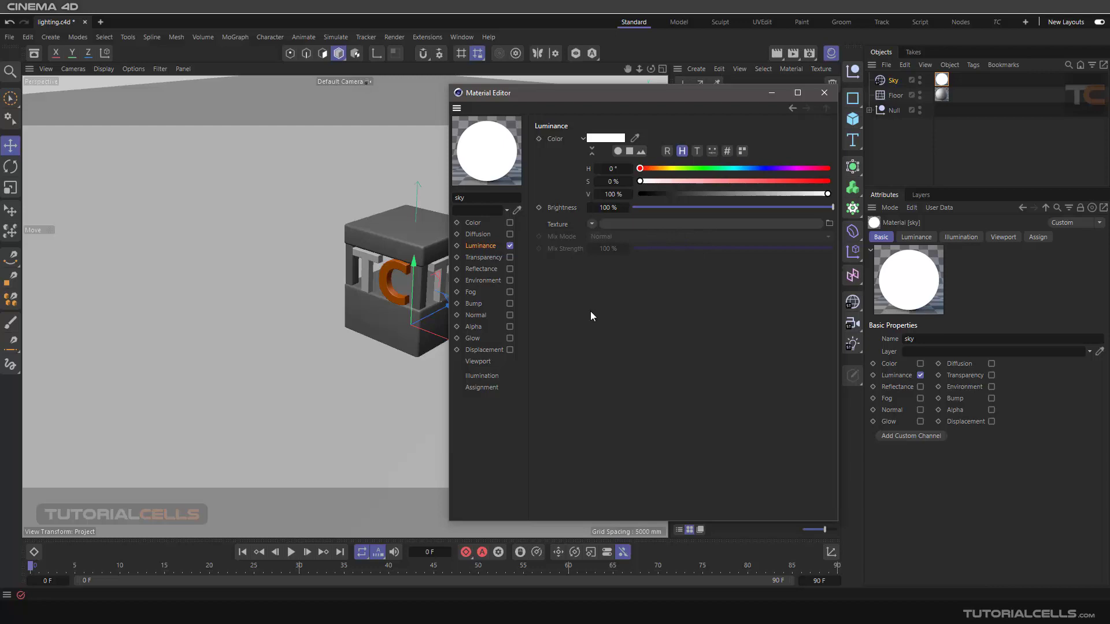
Try IES_Light_03.ies as the sky material's Luminance texture without copying it to the project, and clear the texture again
{"action": "key", "text": "alt+Tab"}
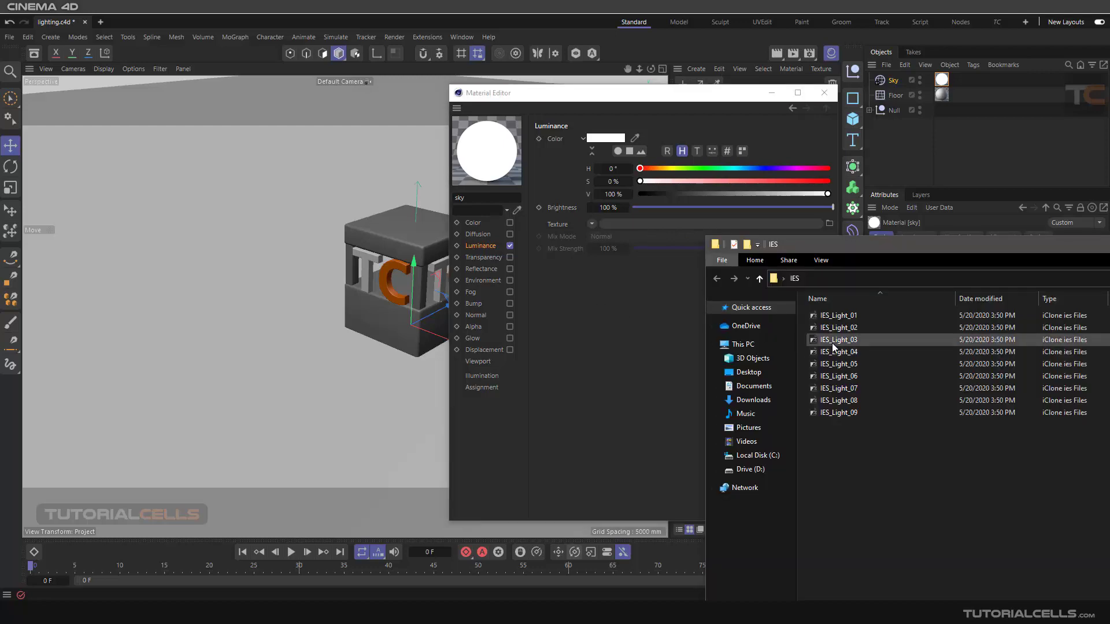
{"action": "left_click_drag", "start_coordinate": [870, 247], "coordinate": [526, 328]}
{"action": "left_click", "coordinate": [347, 262]}
{"action": "left_click", "coordinate": [359, 288]}
{"action": "left_click_drag", "start_coordinate": [477, 405], "coordinate": [629, 223]}
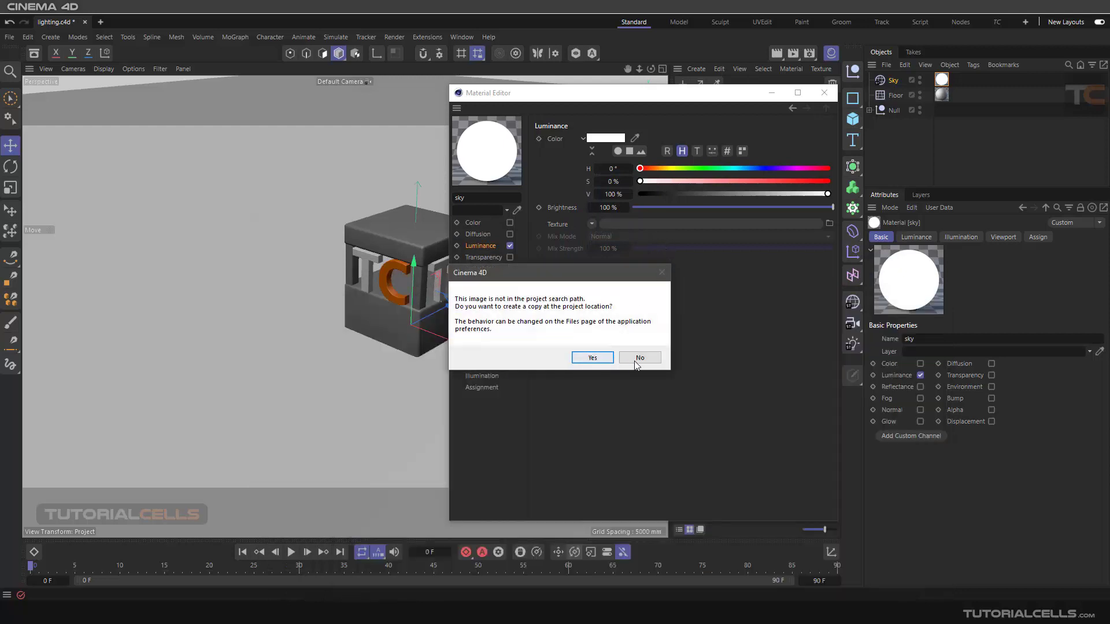
{"action": "left_click", "coordinate": [633, 363]}
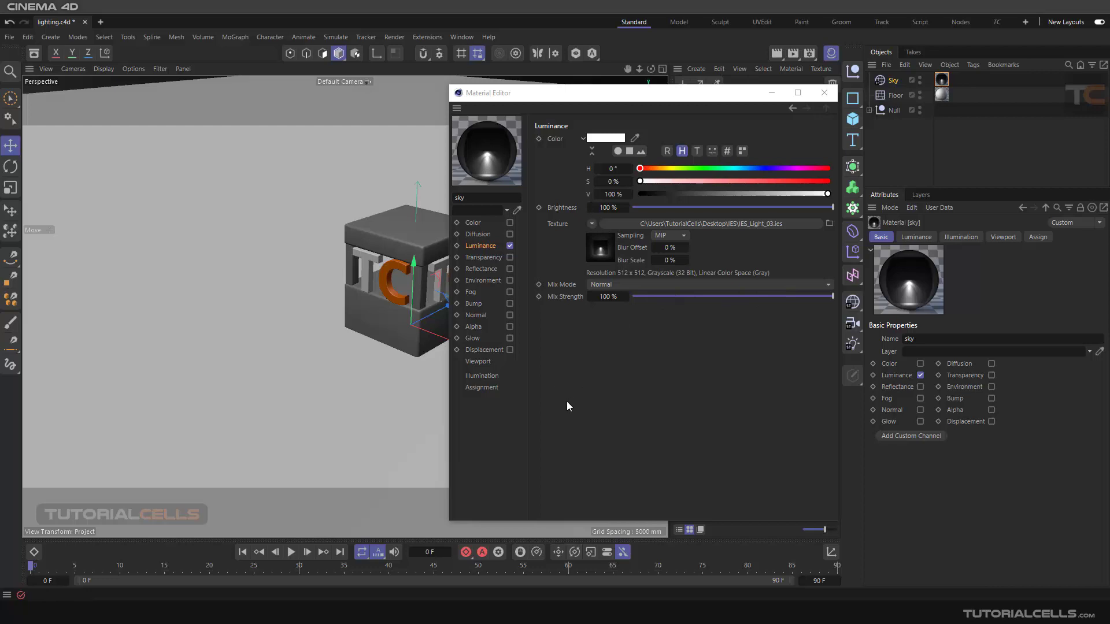
{"action": "left_click", "coordinate": [592, 223]}
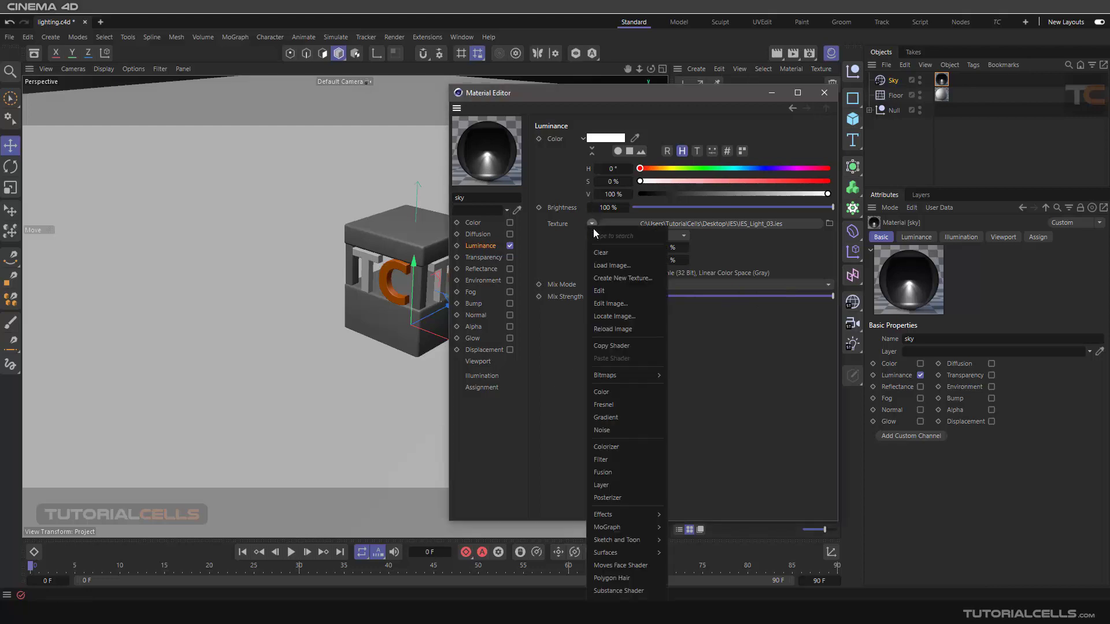
{"action": "left_click", "coordinate": [600, 252]}
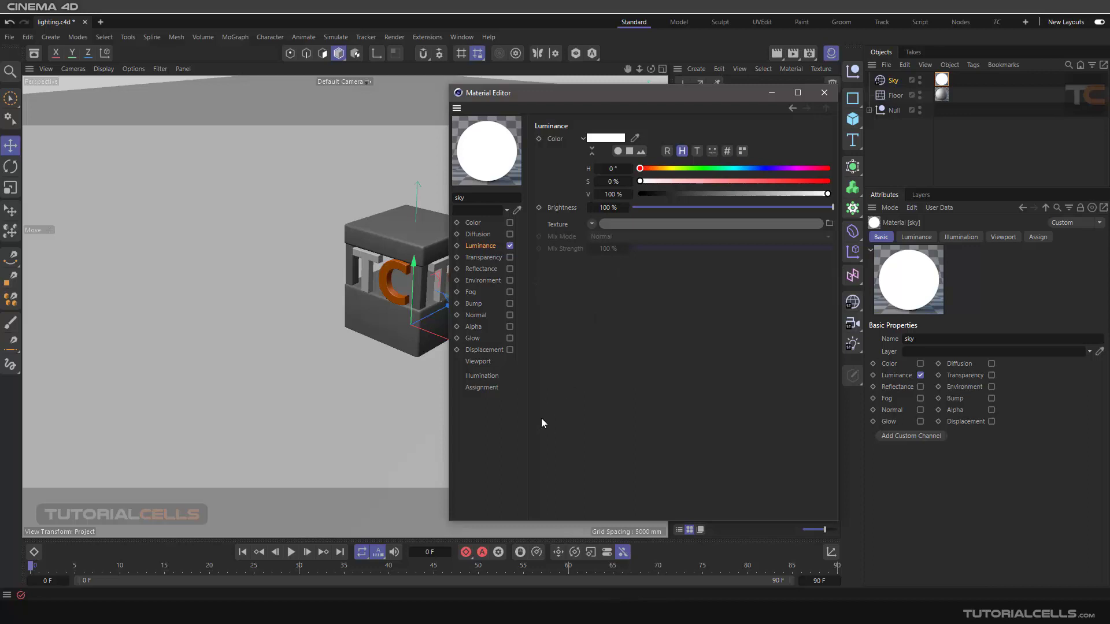
Load 13_vosselaar_garden.hdr from the Exterior City folder as the sky material's Luminance texture, declining a project copy
{"action": "key", "text": "alt+Tab"}
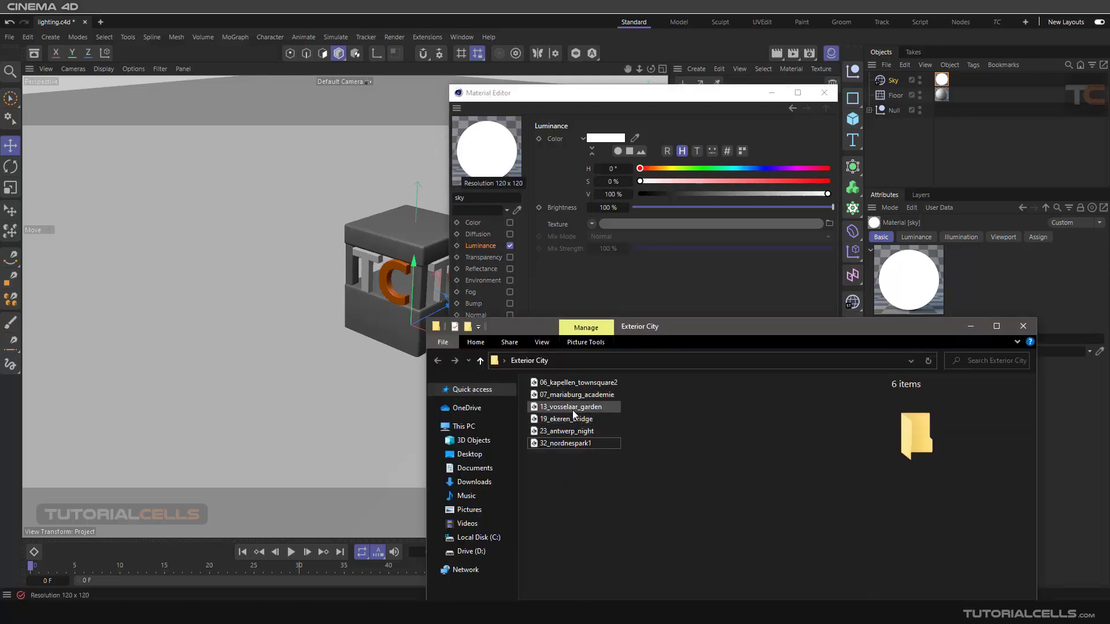
{"action": "left_click_drag", "start_coordinate": [574, 413], "coordinate": [657, 227]}
{"action": "left_click", "coordinate": [629, 357]}
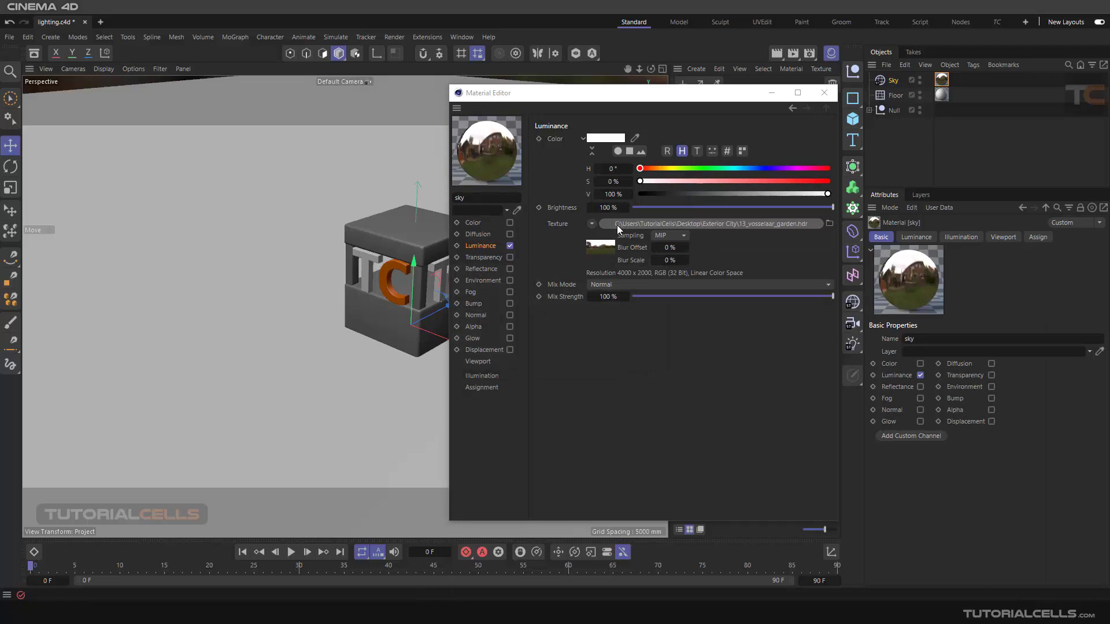
{"action": "left_click", "coordinate": [823, 92]}
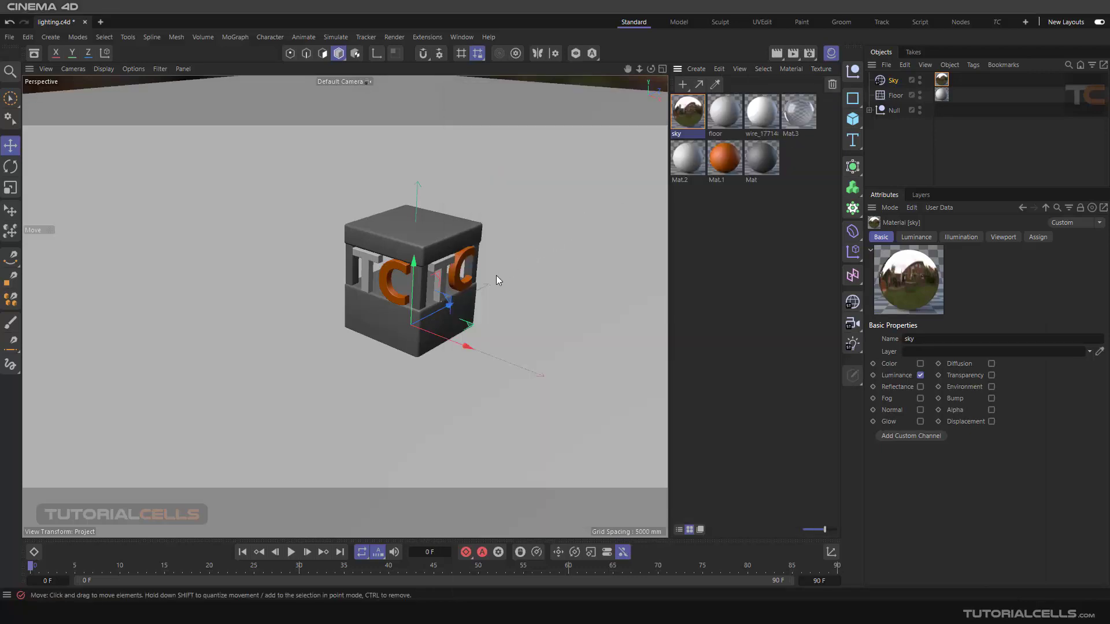
Render the view of the cube with the garden HDR image on the sky
{"action": "left_click_drag", "start_coordinate": [490, 269], "coordinate": [520, 265], "text": "alt"}
{"action": "left_click", "coordinate": [830, 53]}
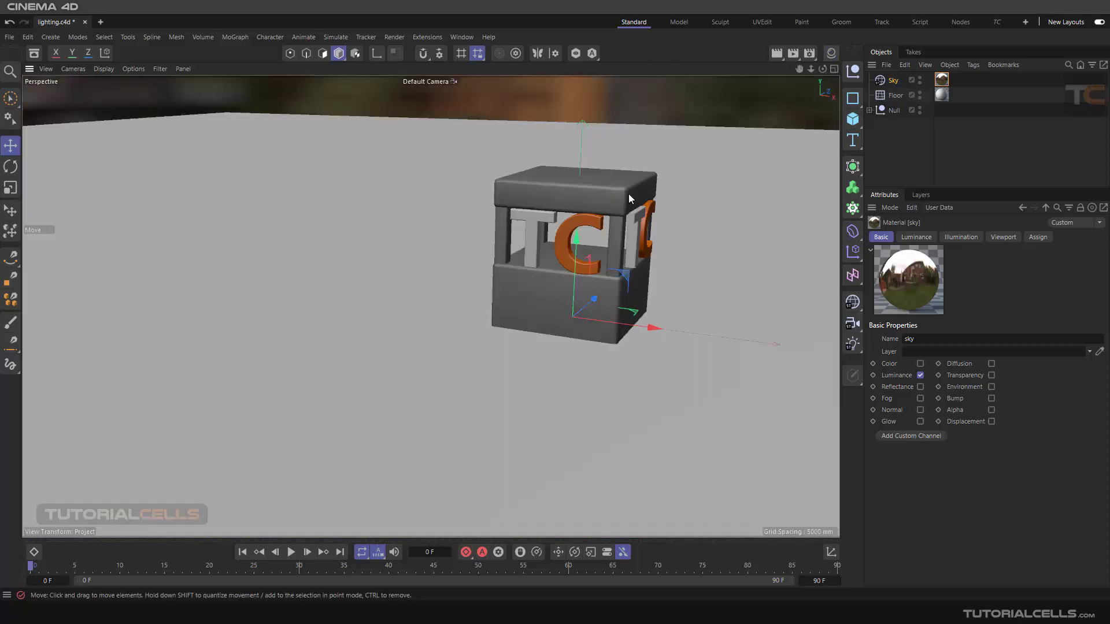
{"action": "left_click_drag", "start_coordinate": [608, 229], "coordinate": [653, 208], "text": "alt"}
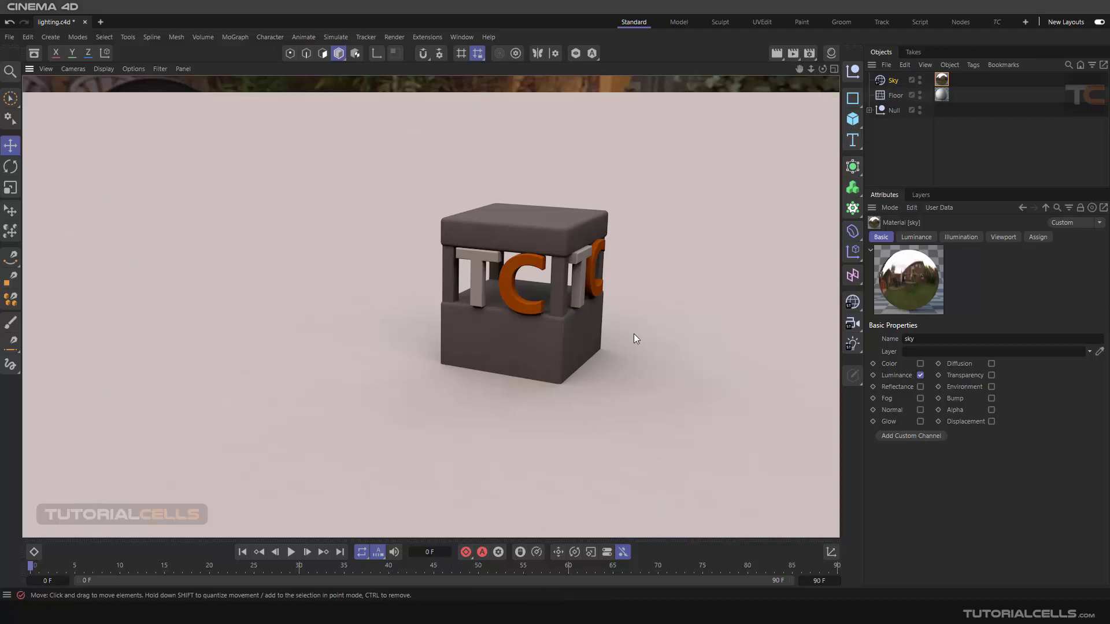
Inspect the HDR backdrop behind the cube and review the Global Illumination render settings
{"action": "left_click_drag", "start_coordinate": [598, 335], "coordinate": [607, 295], "text": "alt"}
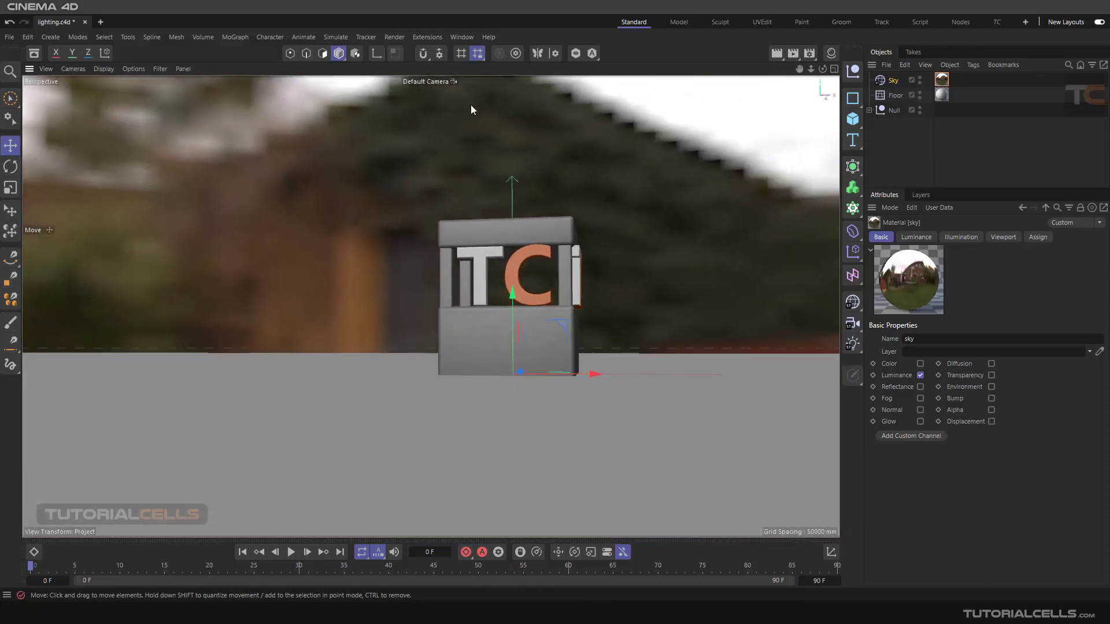
{"action": "left_click", "coordinate": [809, 53]}
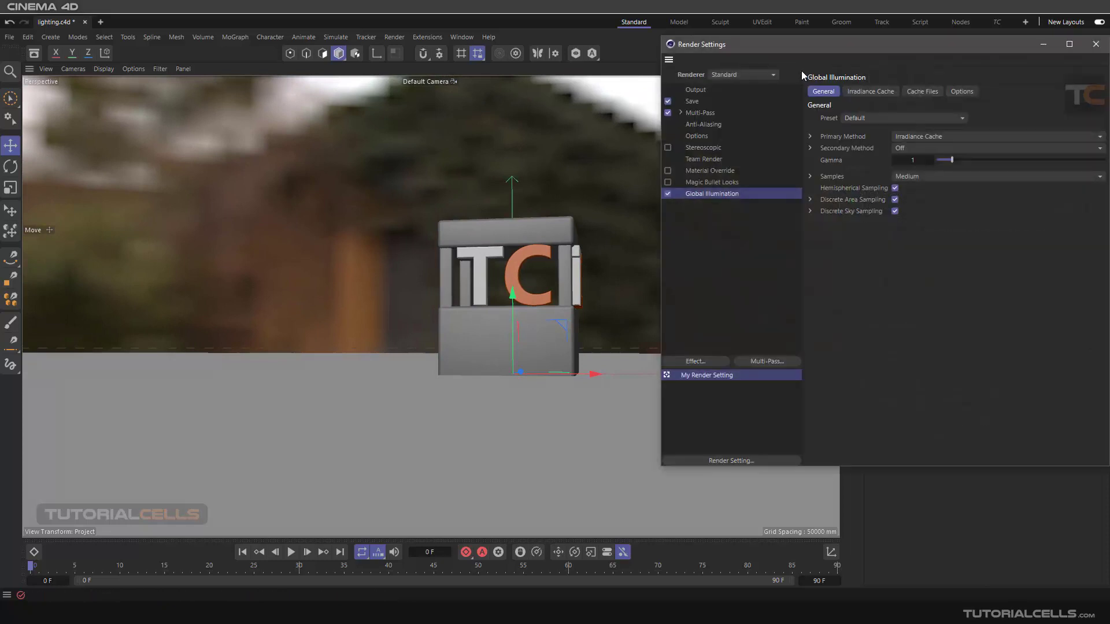
{"action": "left_click_drag", "start_coordinate": [800, 39], "coordinate": [711, 53]}
{"action": "left_click", "coordinate": [958, 62]}
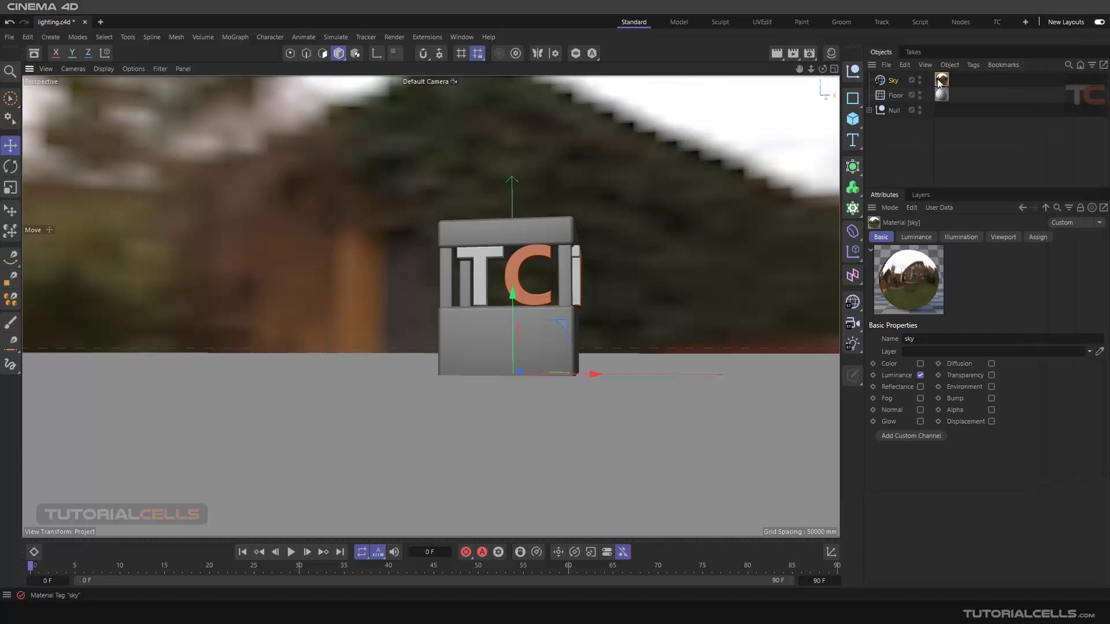
Set the sky material's viewport texture preview size to 2048x2048 (16 MB) to sharpen the backdrop in the view
{"action": "left_click", "coordinate": [830, 53]}
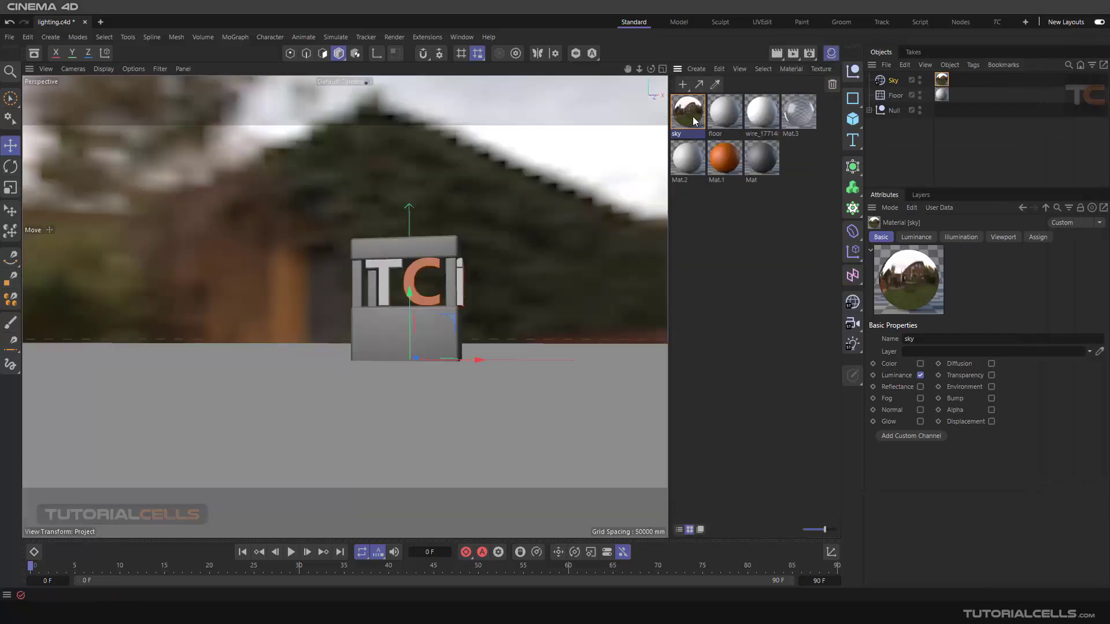
{"action": "double_click", "coordinate": [692, 117]}
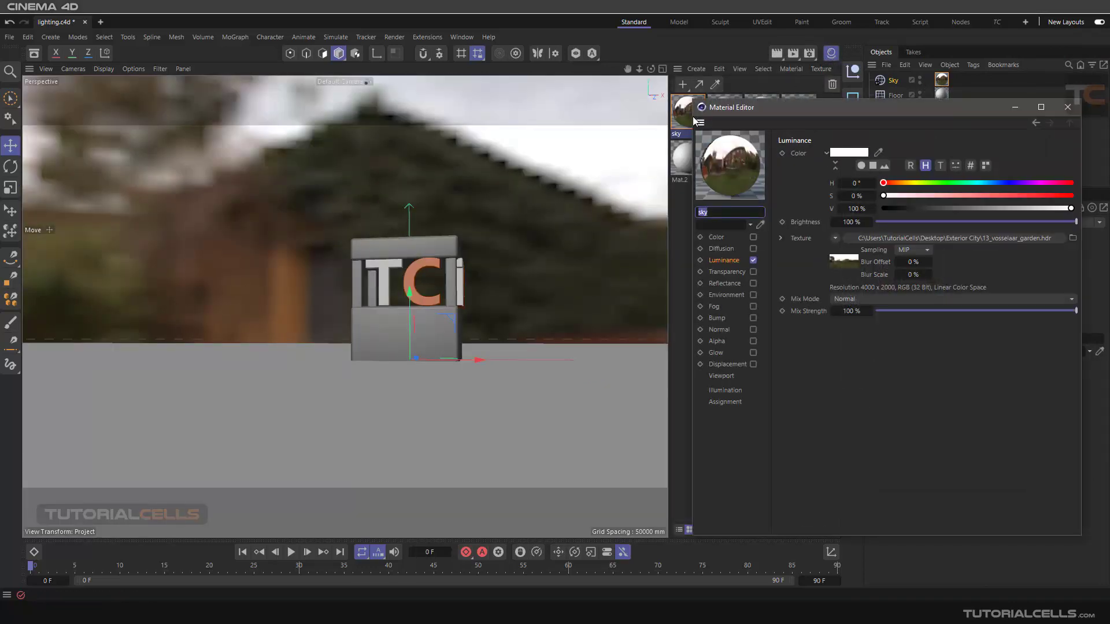
{"action": "left_click", "coordinate": [716, 376]}
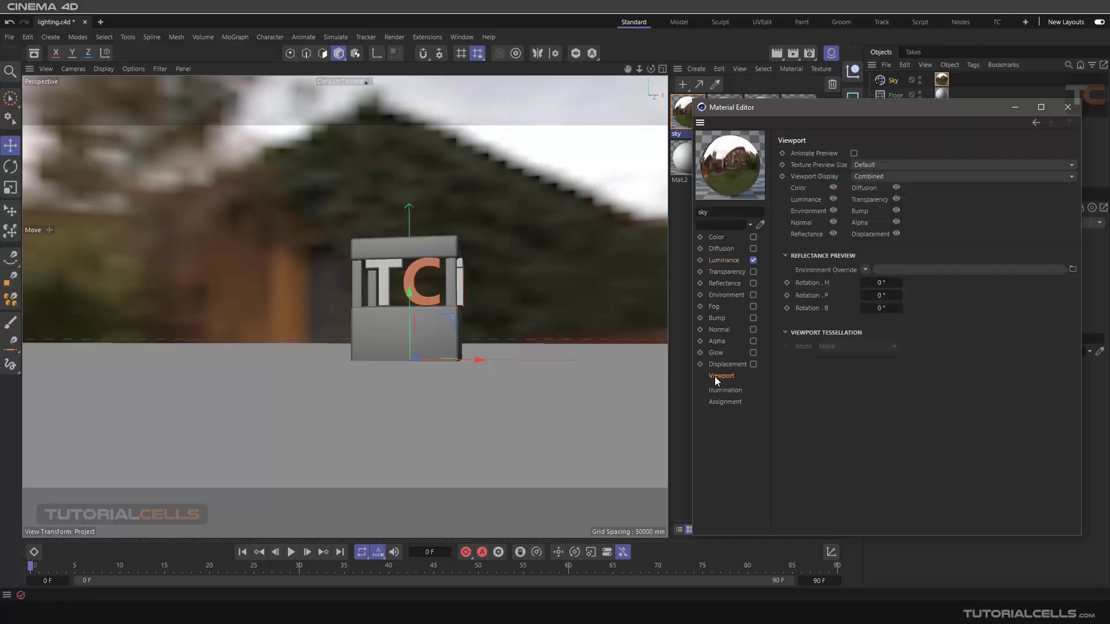
{"action": "left_click_drag", "start_coordinate": [855, 109], "coordinate": [837, 110]}
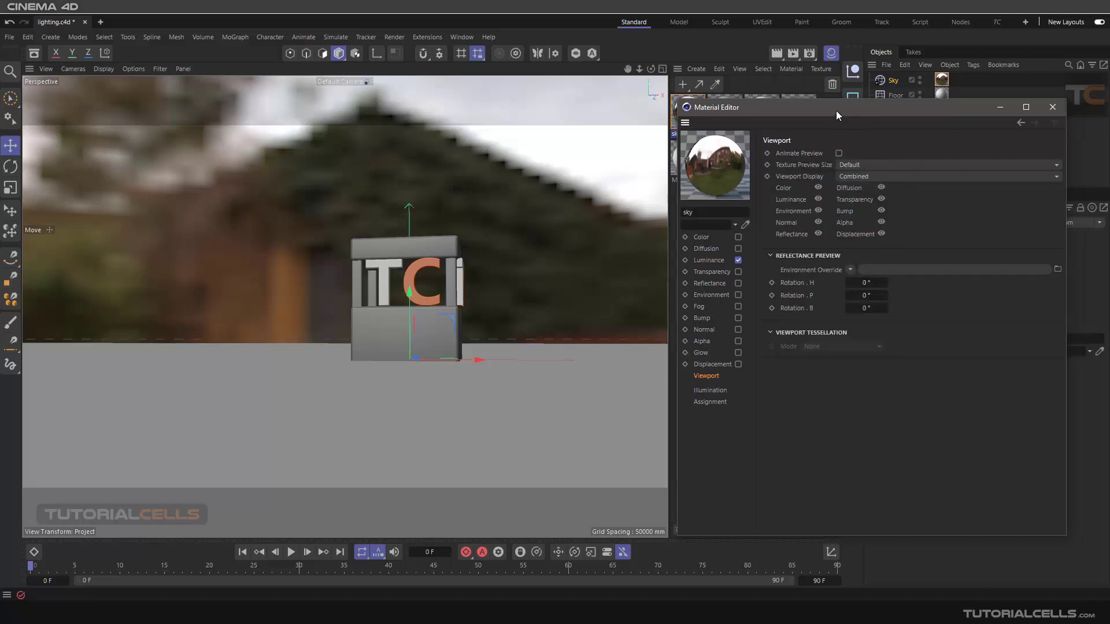
{"action": "left_click", "coordinate": [844, 166]}
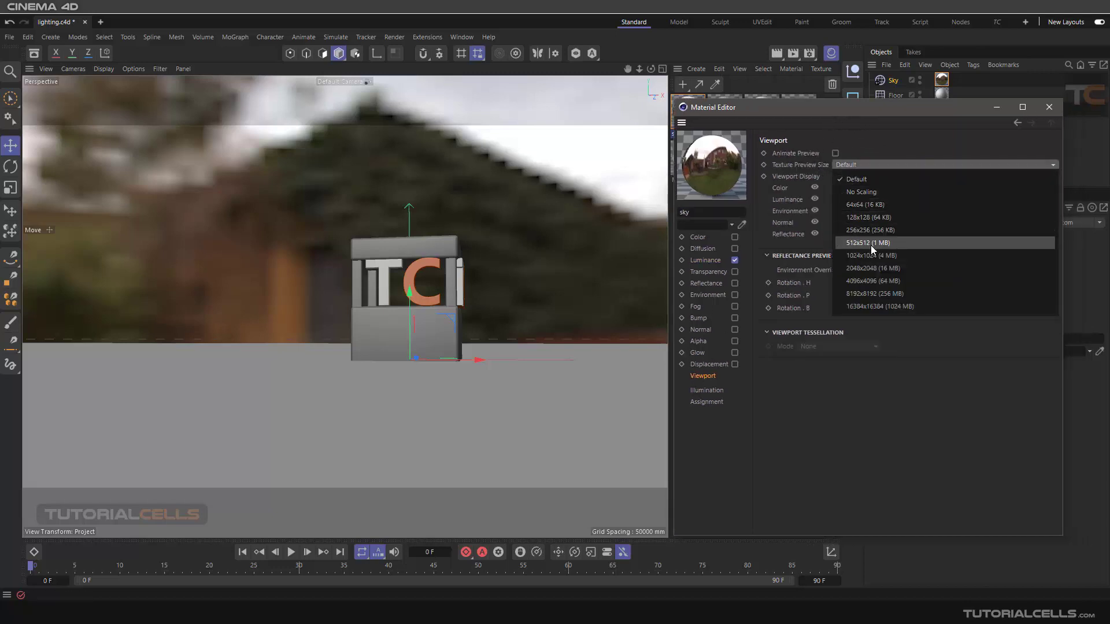
{"action": "left_click", "coordinate": [866, 268]}
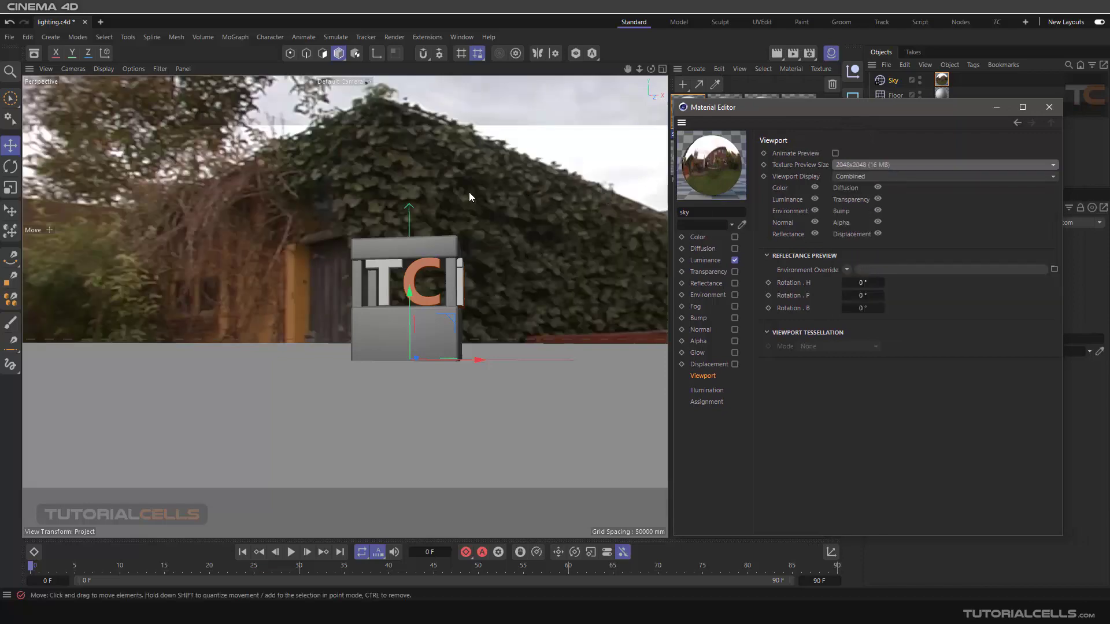
{"action": "left_click", "coordinate": [1049, 107]}
{"action": "left_click_drag", "start_coordinate": [526, 228], "coordinate": [566, 251], "text": "alt"}
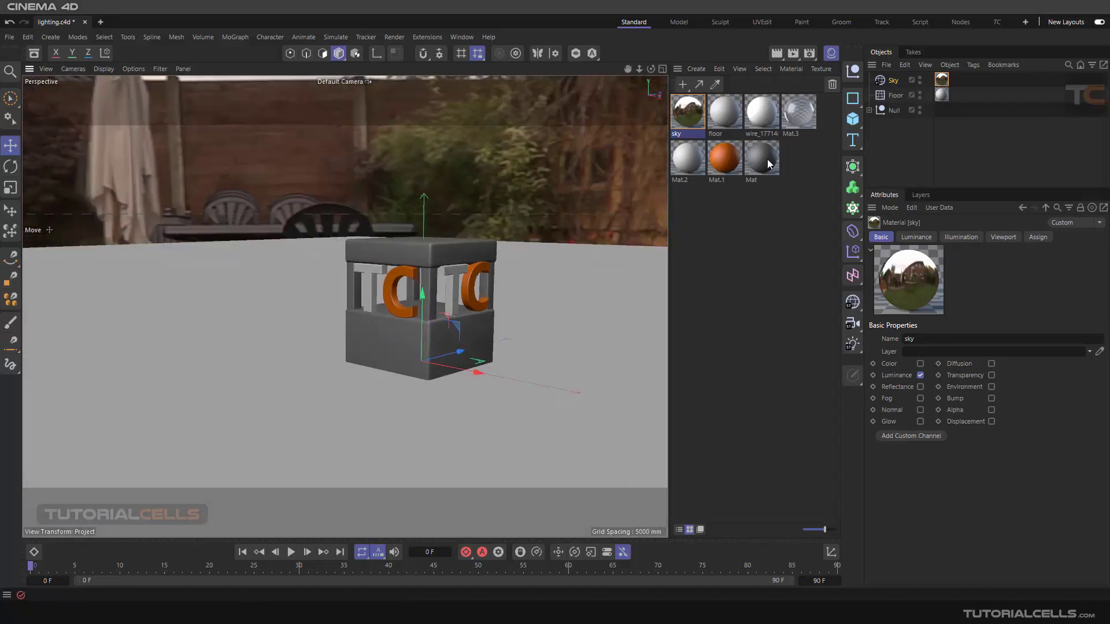
{"action": "left_click", "coordinate": [831, 54]}
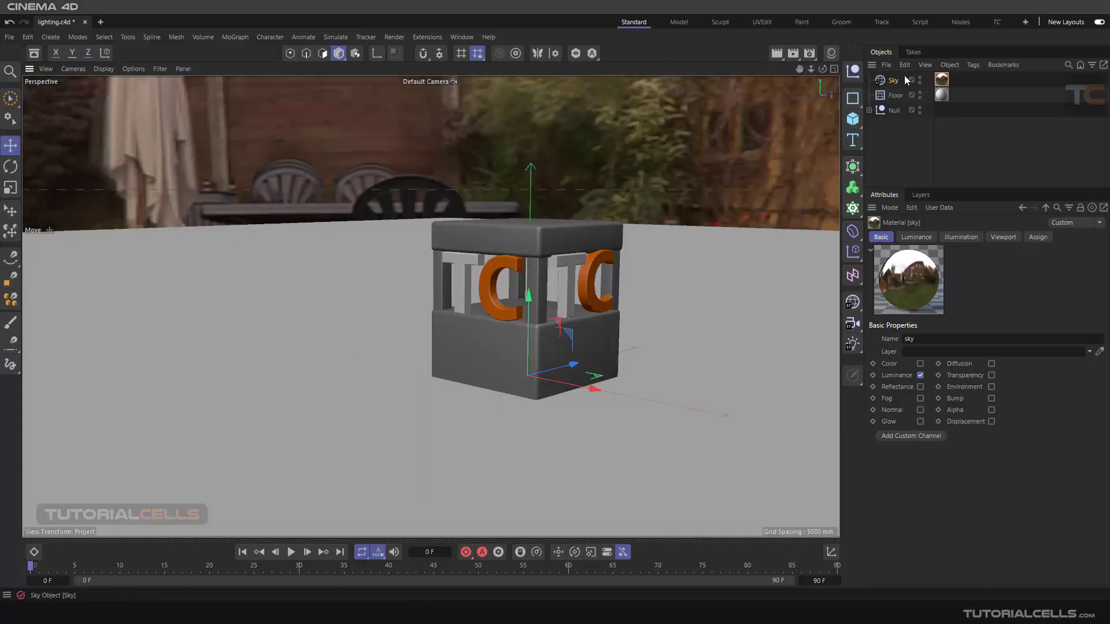
Try hiding the Sky from the camera with a Compositing tag that has Seen by Camera disabled, and delete the tag
{"action": "left_click", "coordinate": [971, 64]}
{"action": "mouse_move", "coordinate": [992, 207]}
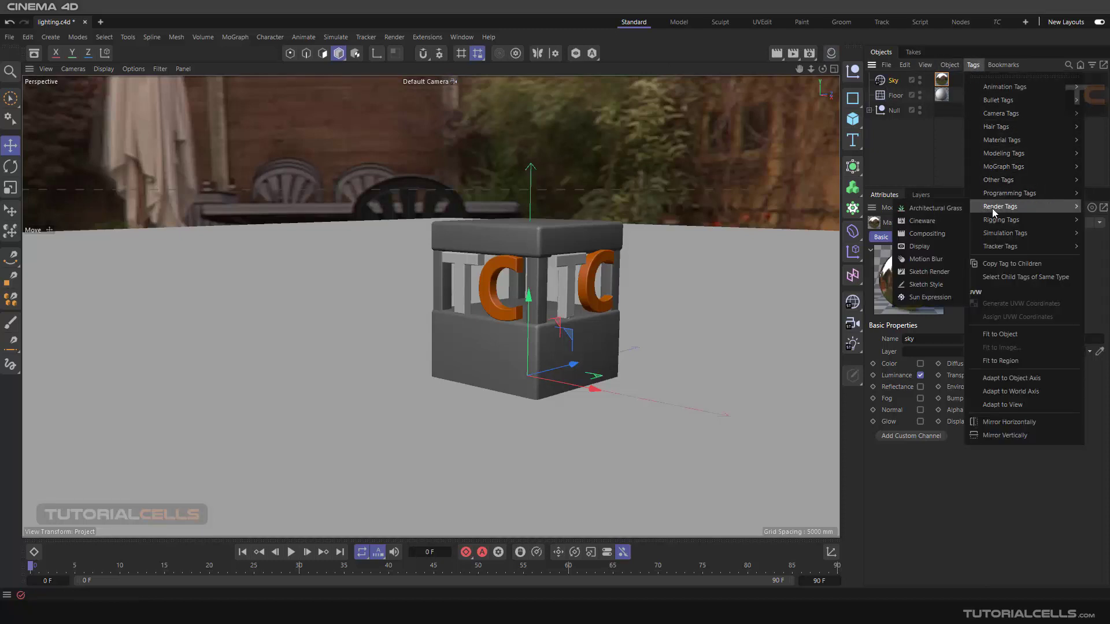
{"action": "left_click", "coordinate": [927, 234]}
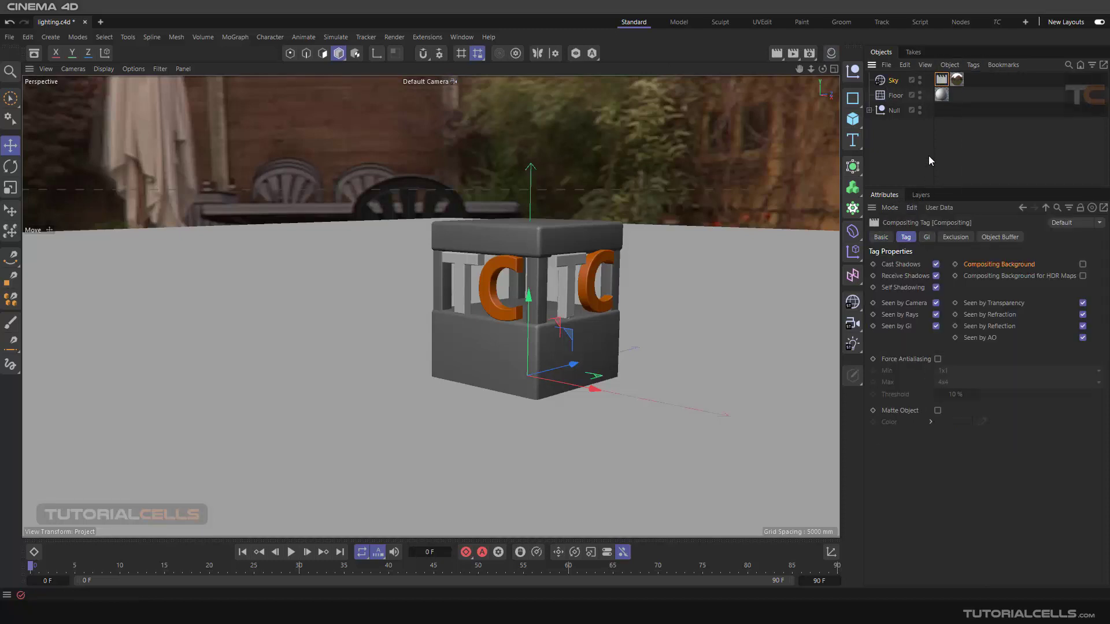
{"action": "left_click", "coordinate": [936, 303]}
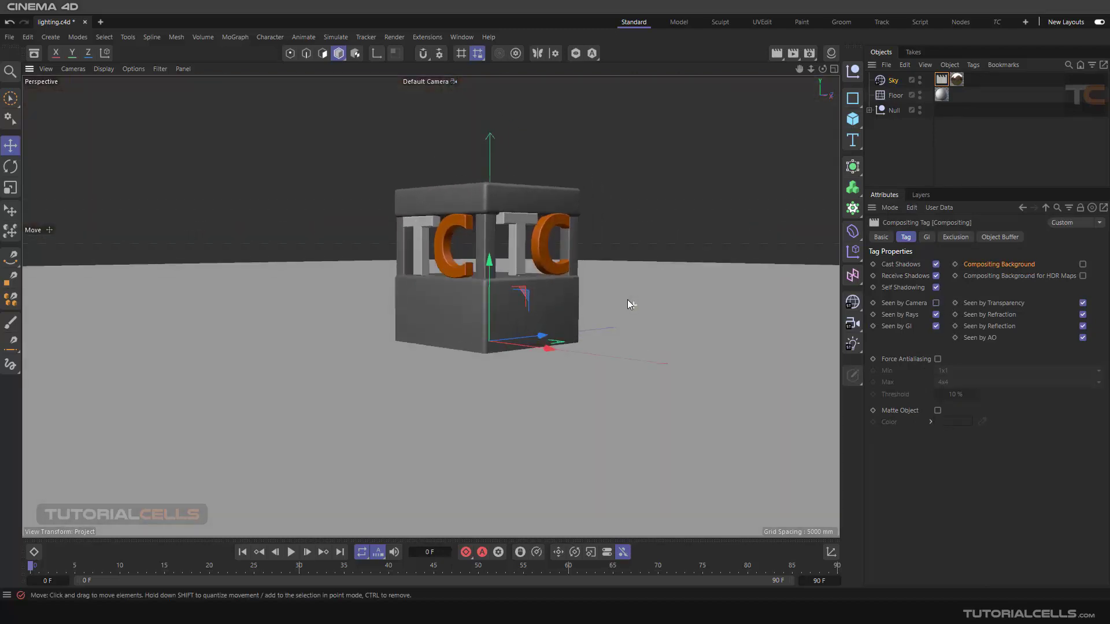
{"action": "left_click_drag", "start_coordinate": [627, 300], "coordinate": [614, 294], "text": "alt"}
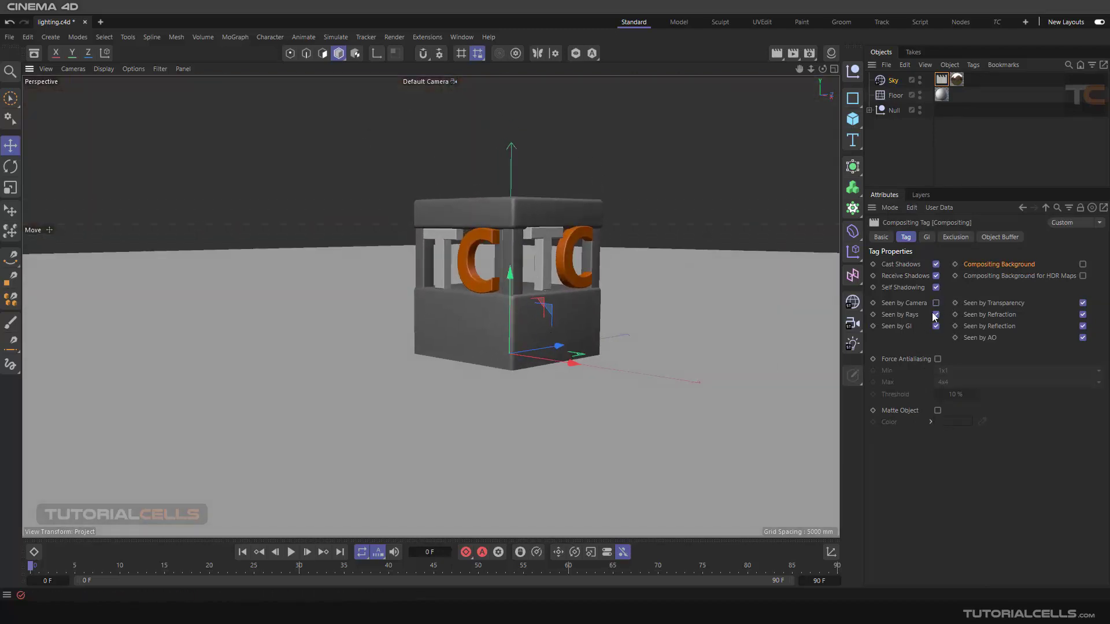
{"action": "key", "text": "Delete"}
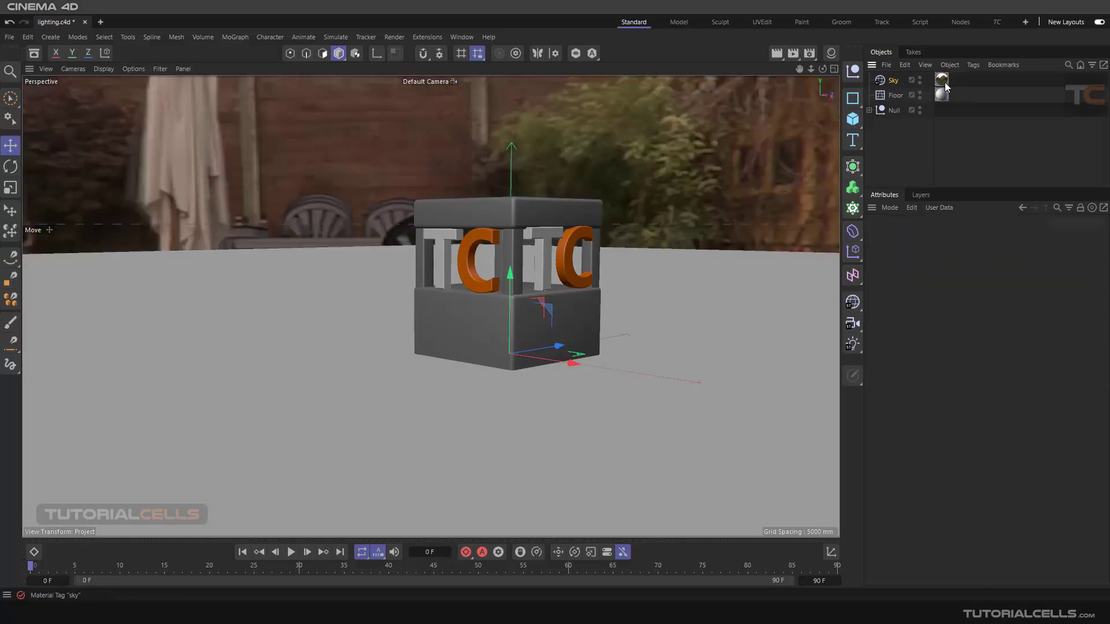
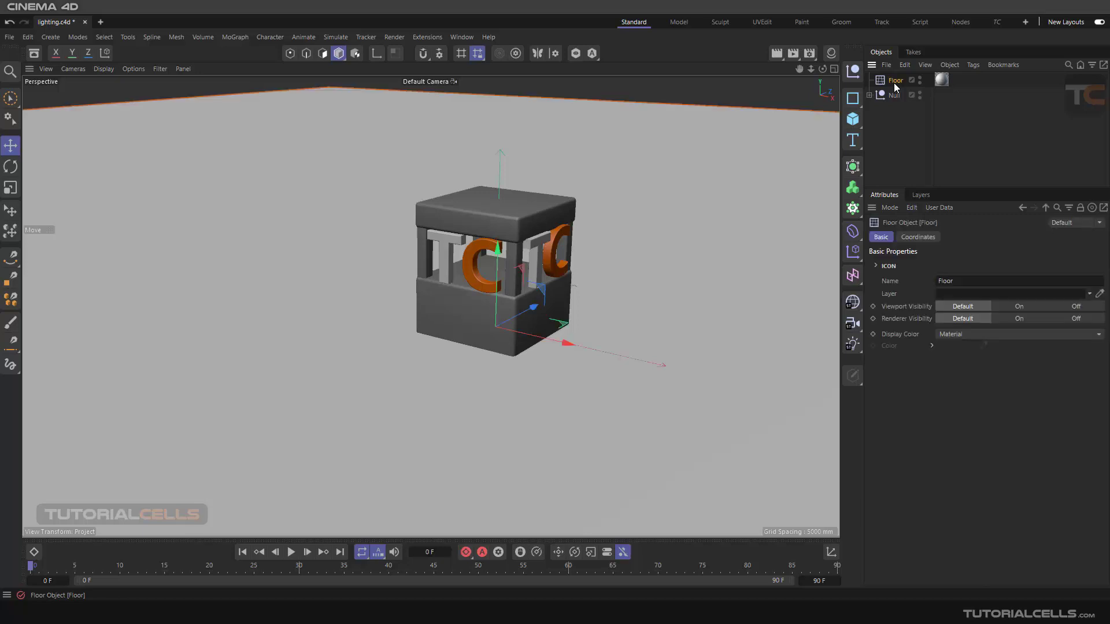
Delete the existing Floor and add a fresh Floor object without a material under the TC cube
{"action": "key", "text": "Delete"}
{"action": "left_click_drag", "start_coordinate": [550, 269], "coordinate": [570, 303]}
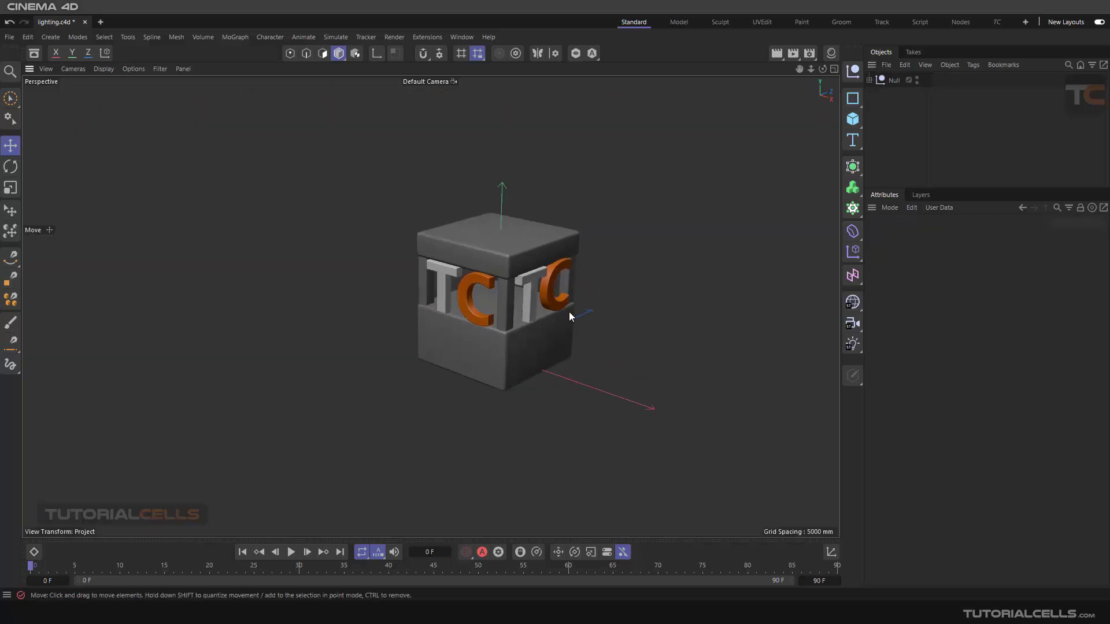
{"action": "left_click", "coordinate": [852, 119]}
{"action": "left_click", "coordinate": [892, 114]}
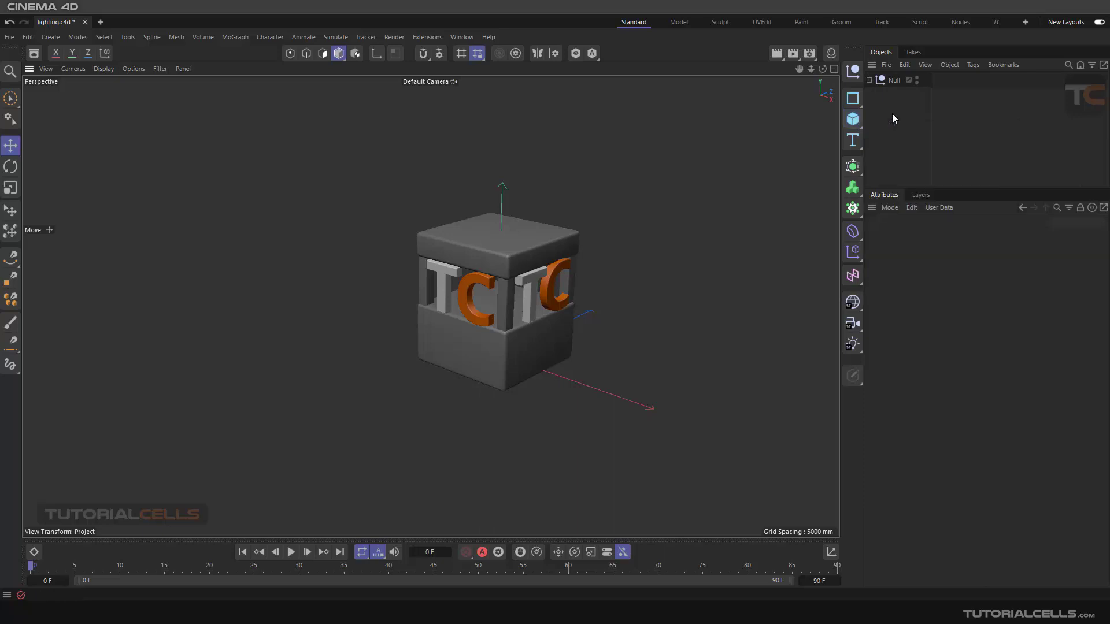
{"action": "left_click", "coordinate": [853, 302]}
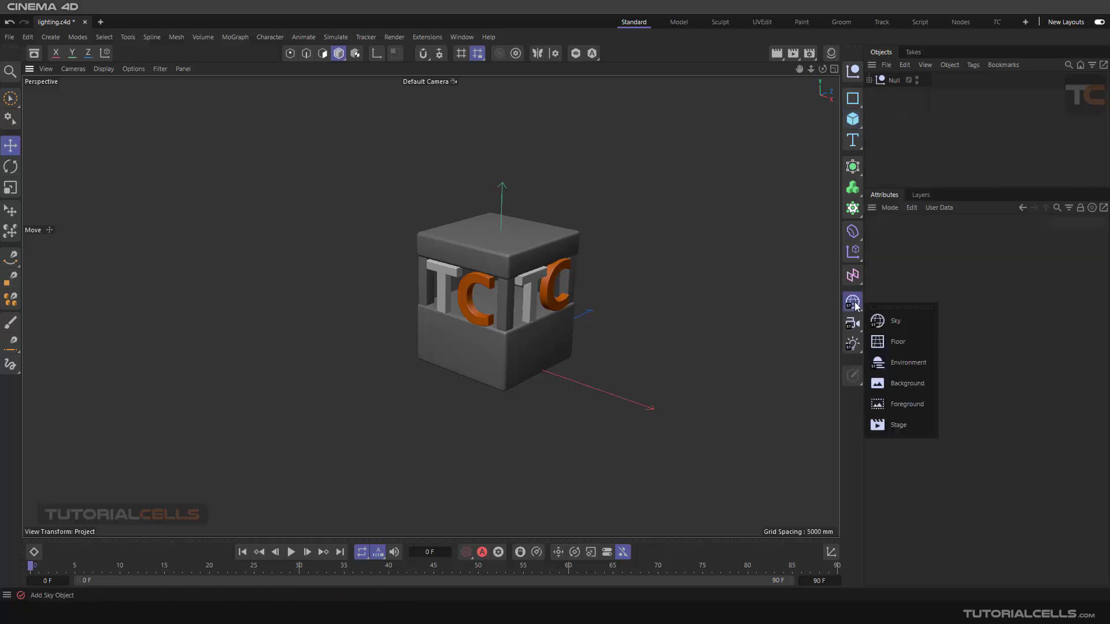
{"action": "left_click", "coordinate": [882, 342]}
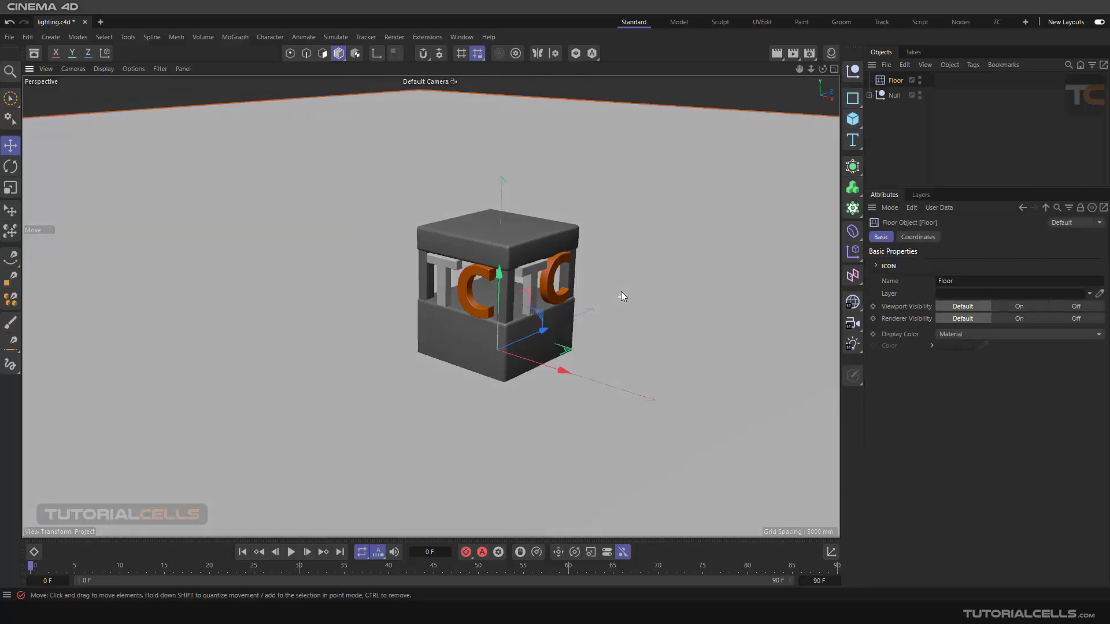
{"action": "scroll", "coordinate": [539, 281], "scroll_direction": "down", "scroll_amount": 6}
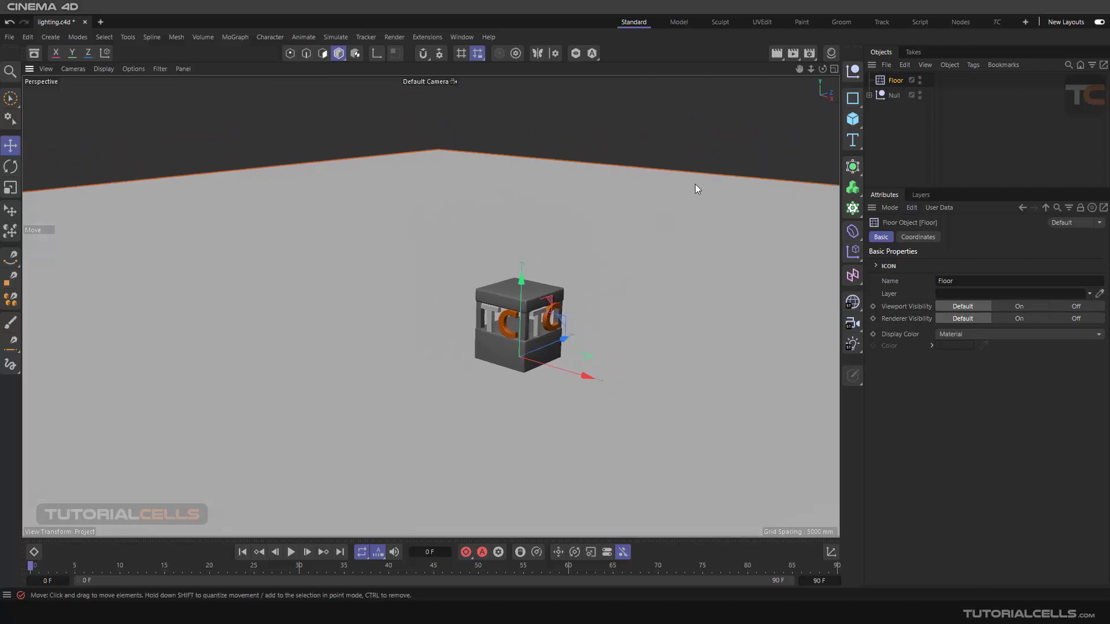
Add a 2000 mm cube primitive and place copies of it behind the TC cube, making seven cubes in two rows
{"action": "left_click", "coordinate": [853, 118]}
{"action": "left_click_drag", "start_coordinate": [574, 377], "coordinate": [494, 183]}
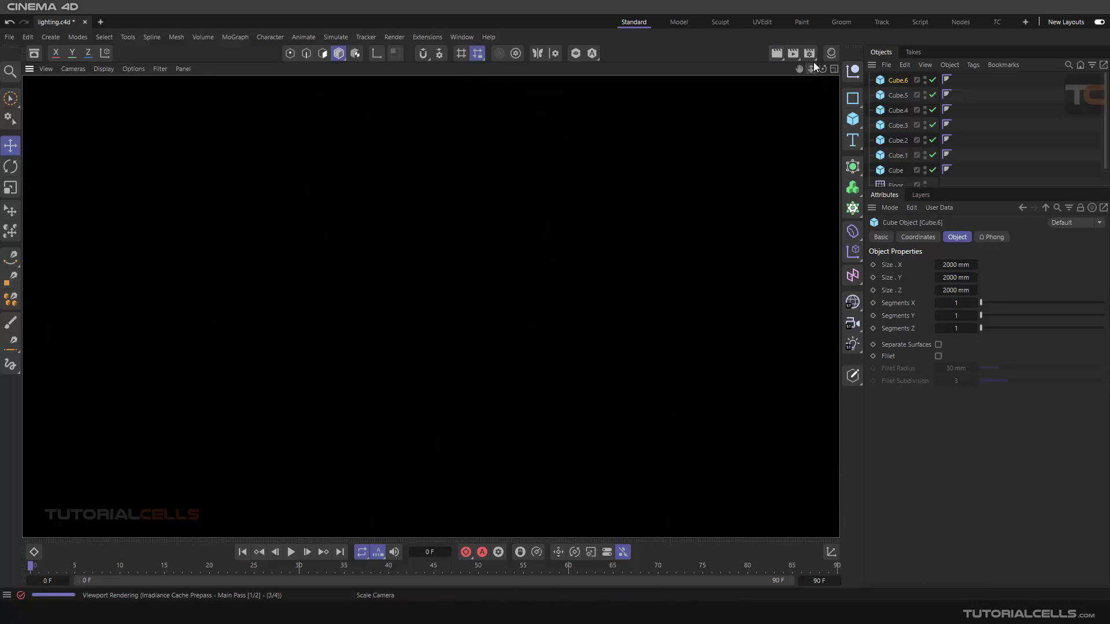
Remove the Global Illumination effect from the render settings, restoring the accidentally deleted Floor
{"action": "key", "text": "ctrl+b"}
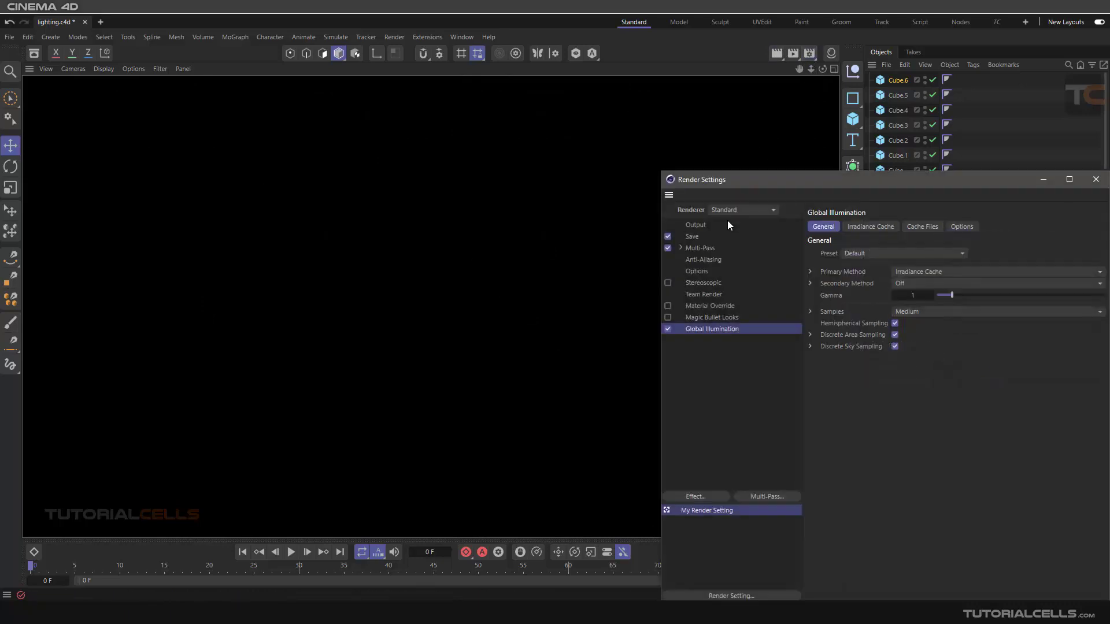
{"action": "left_click_drag", "start_coordinate": [752, 175], "coordinate": [531, 143]}
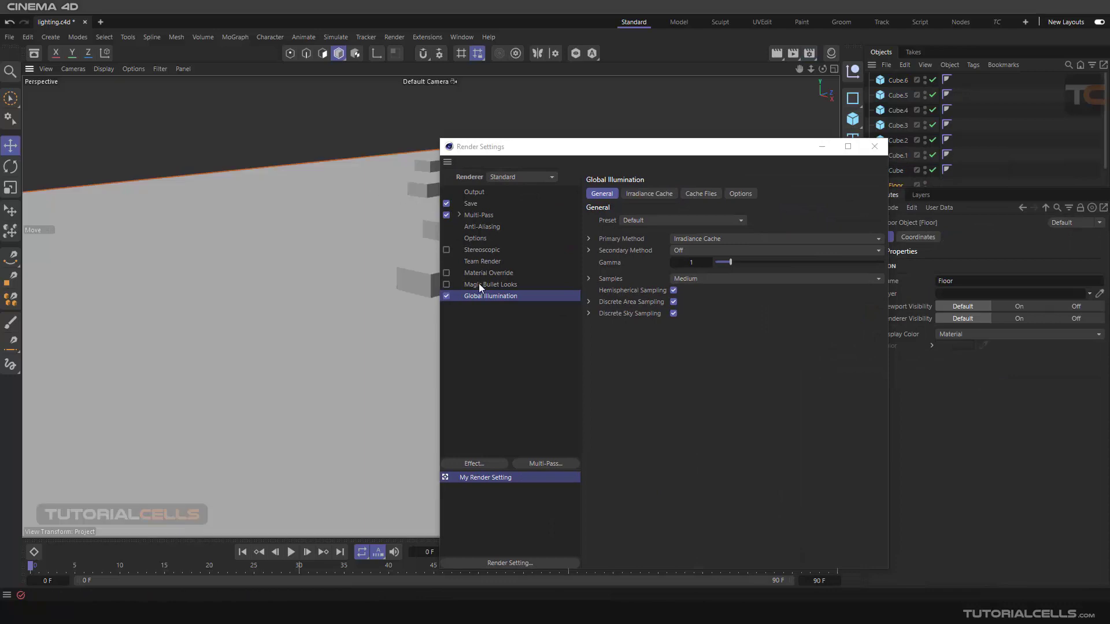
{"action": "key", "text": "Delete"}
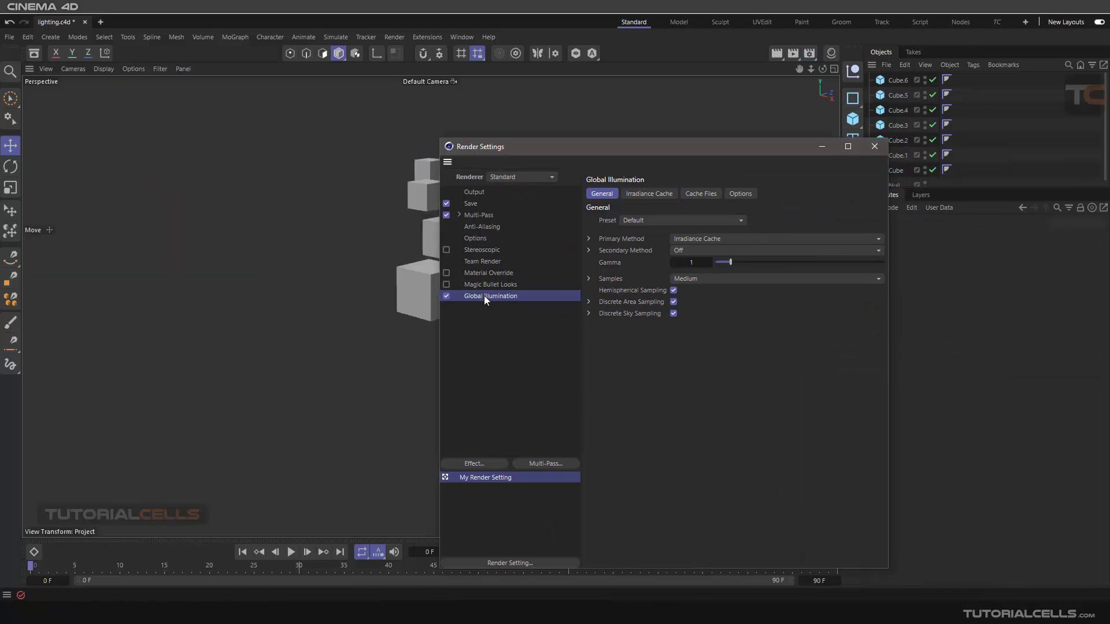
{"action": "left_click", "coordinate": [874, 147]}
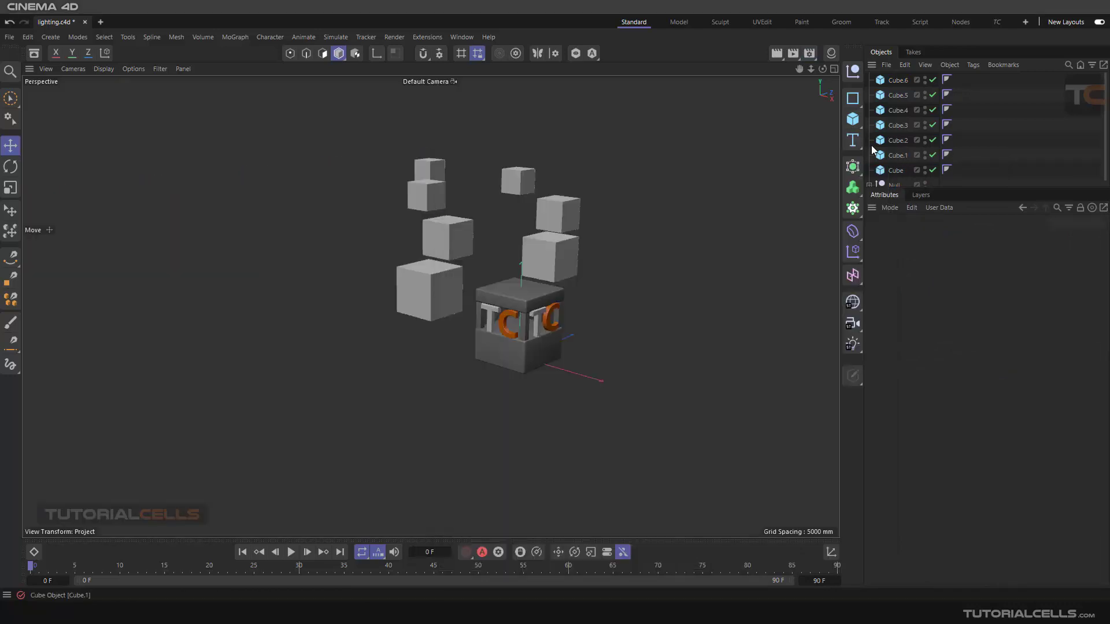
{"action": "key", "text": "ctrl+z"}
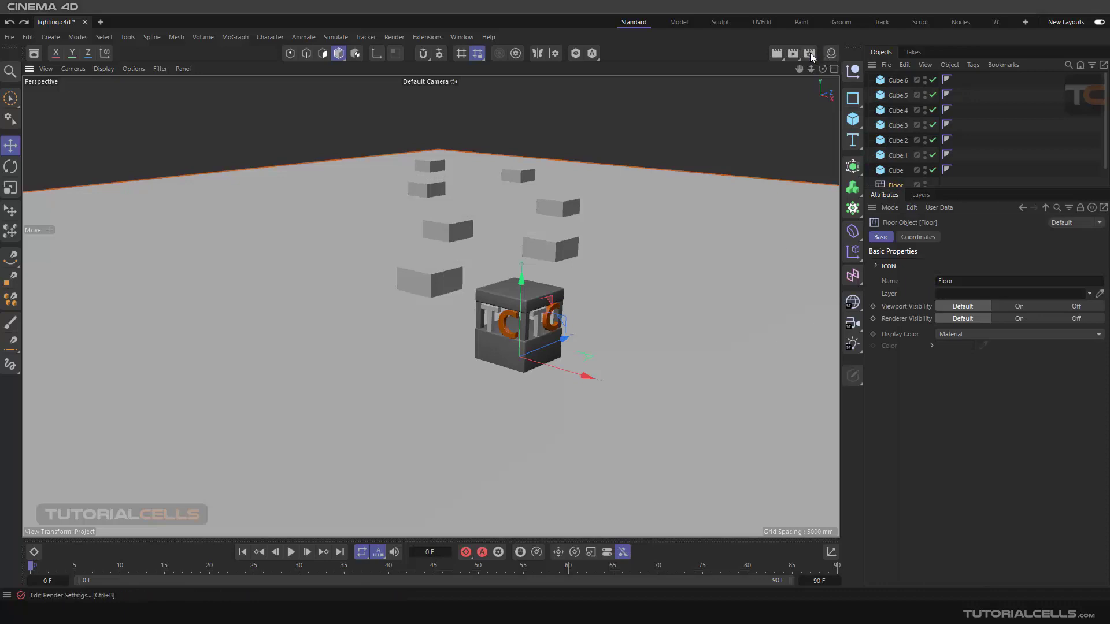
{"action": "key", "text": "ctrl+b"}
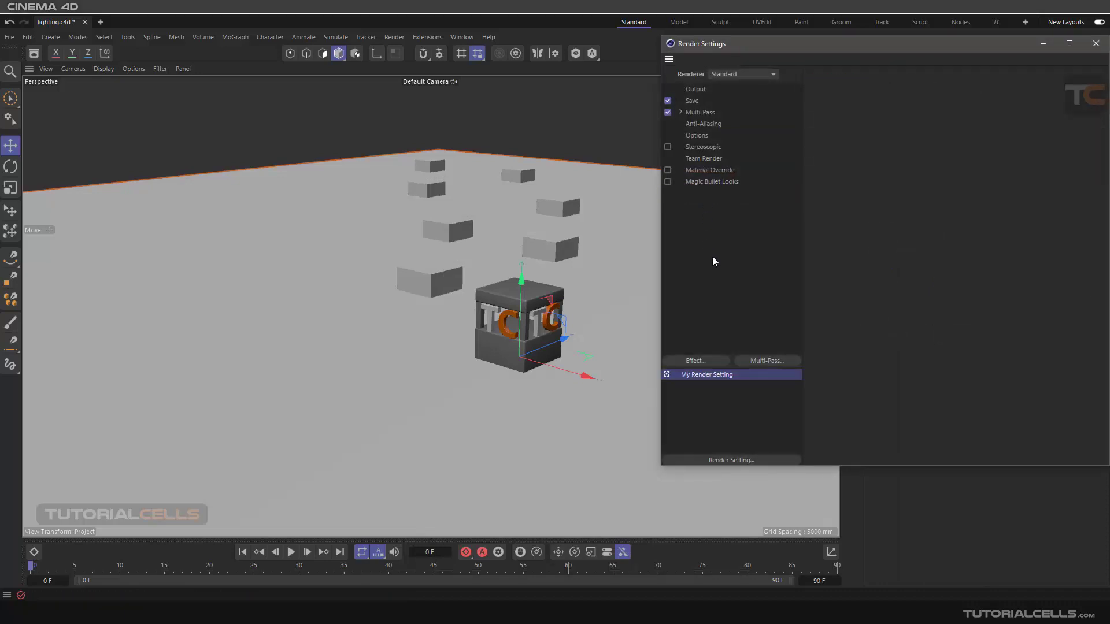
{"action": "left_click", "coordinate": [1095, 44]}
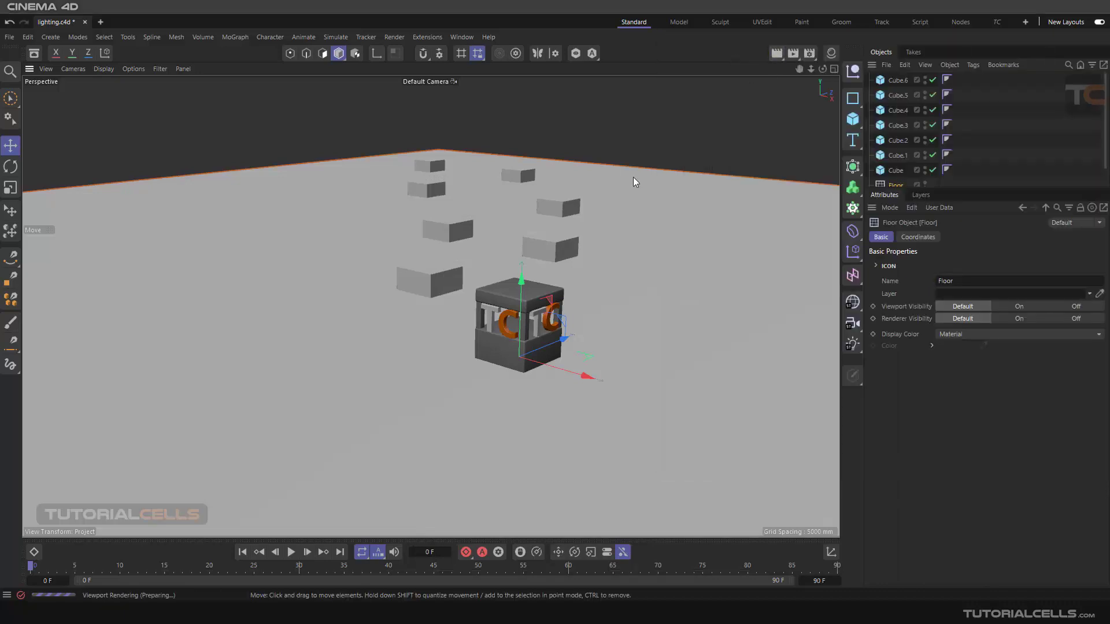
Add an Environment object to the scene with the TC cube and the background cubes
{"action": "scroll", "coordinate": [545, 248], "scroll_direction": "up", "scroll_amount": 2}
{"action": "key", "text": "e"}
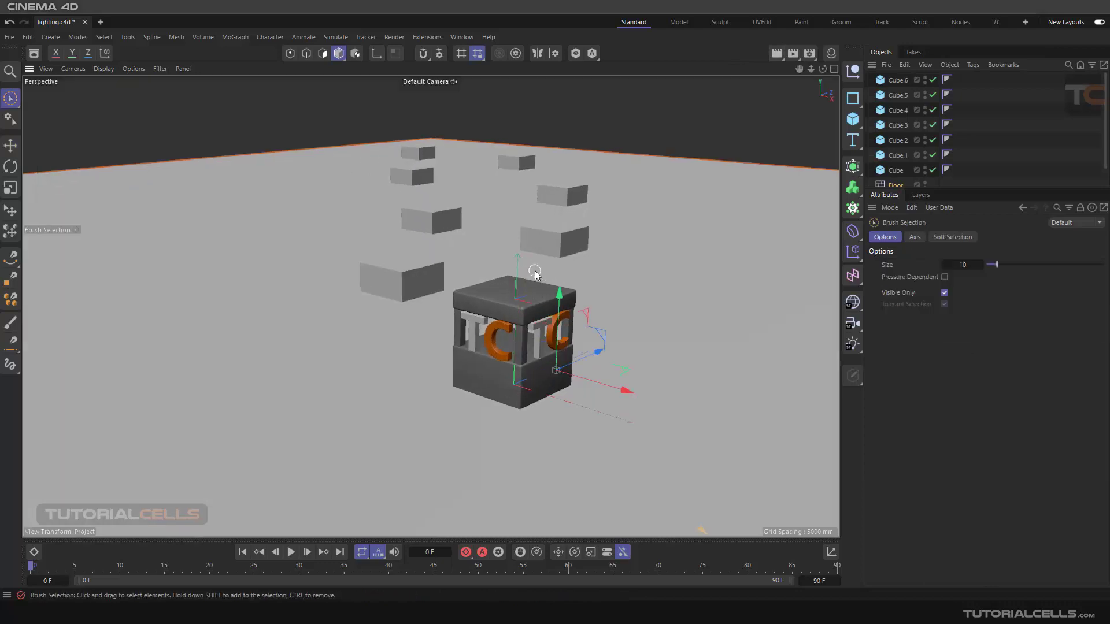
{"action": "left_click_drag", "start_coordinate": [497, 317], "coordinate": [491, 301], "text": "alt"}
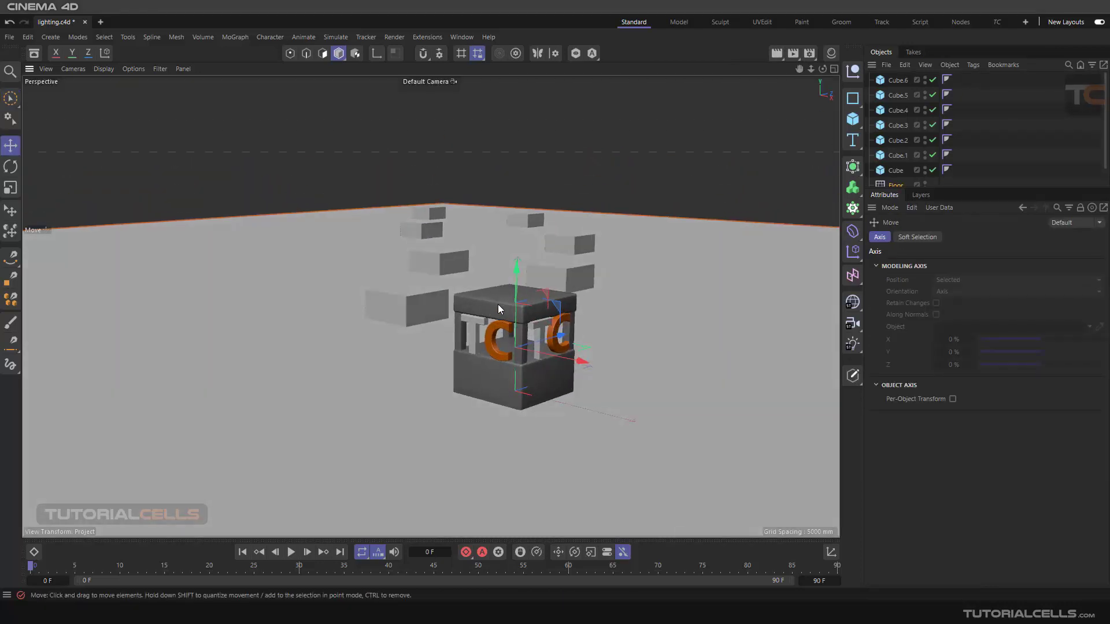
{"action": "left_click", "coordinate": [613, 167]}
{"action": "scroll", "coordinate": [531, 260], "scroll_direction": "up", "scroll_amount": 3}
{"action": "left_click", "coordinate": [531, 262]}
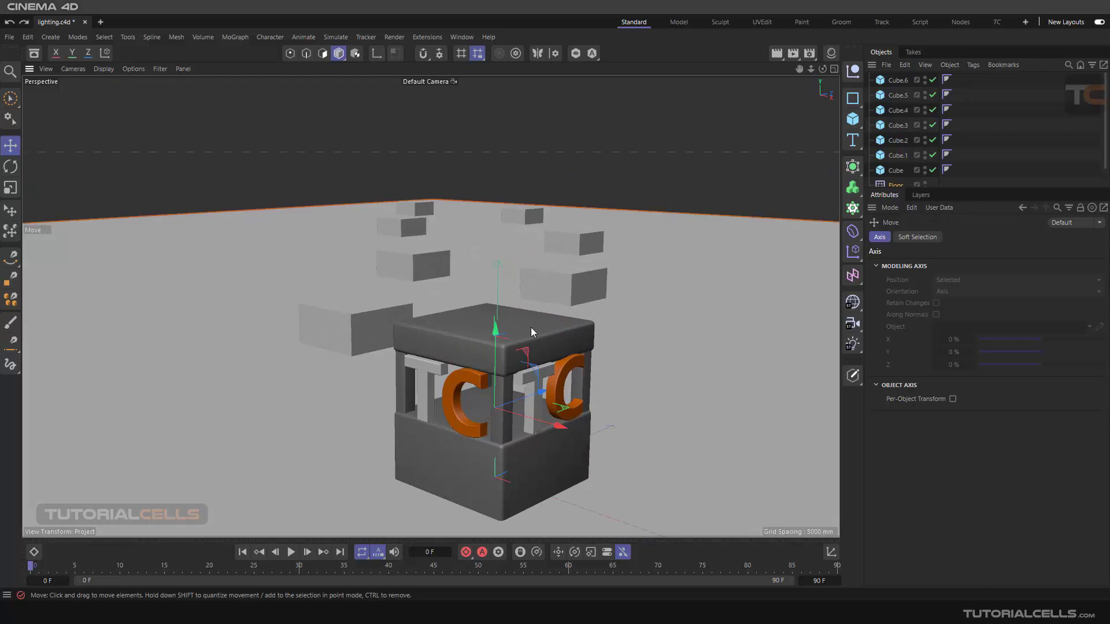
{"action": "left_click_drag", "start_coordinate": [526, 325], "coordinate": [533, 289], "text": "alt"}
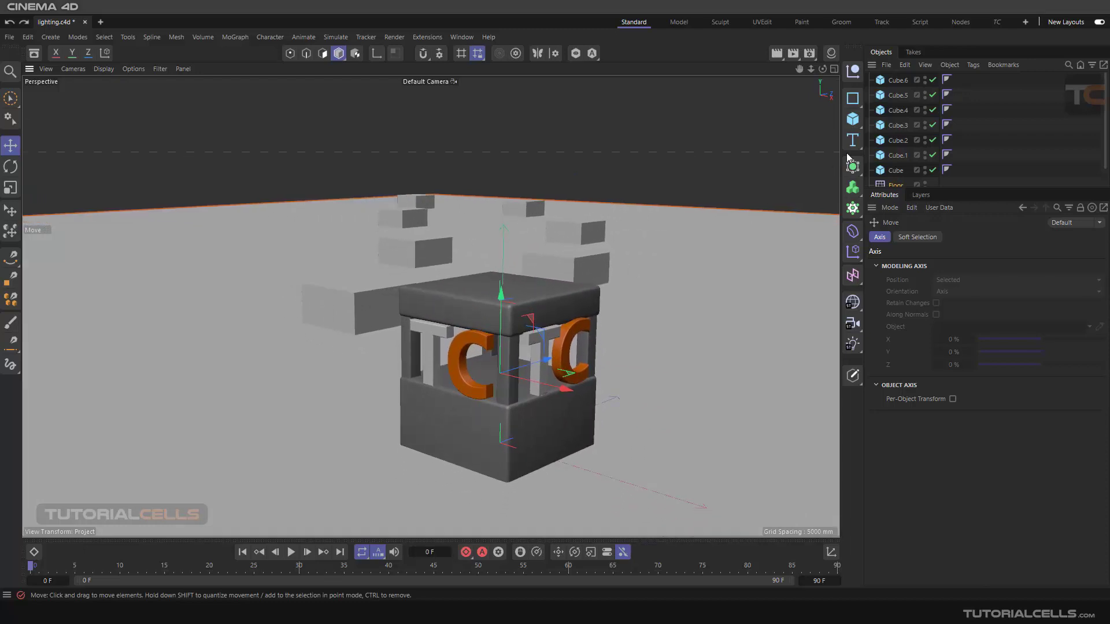
{"action": "left_click", "coordinate": [852, 302]}
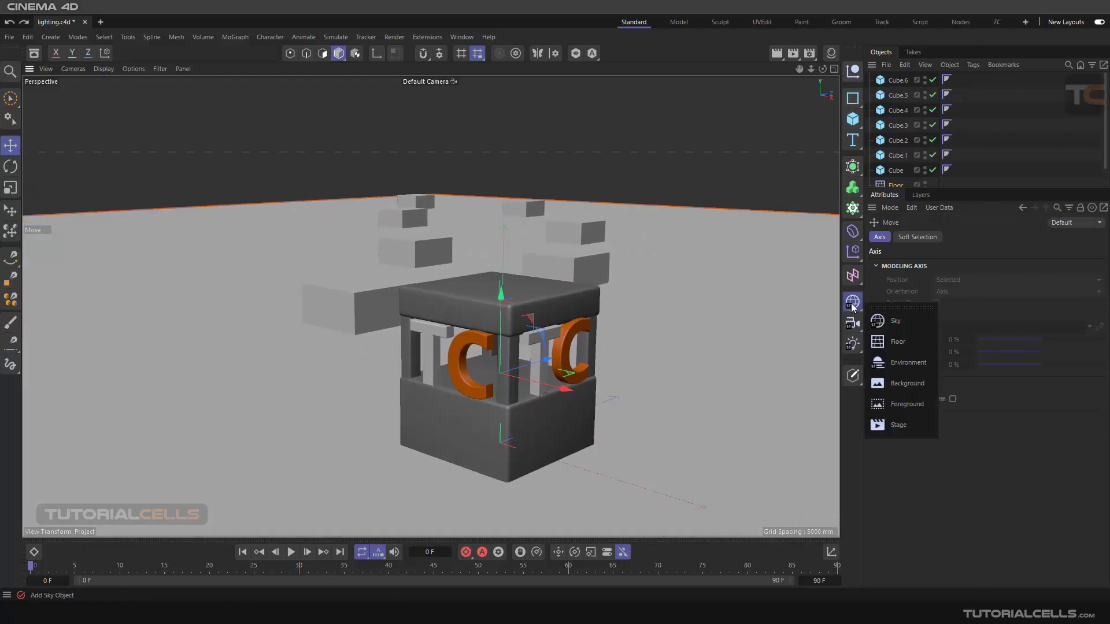
{"action": "left_click", "coordinate": [892, 362]}
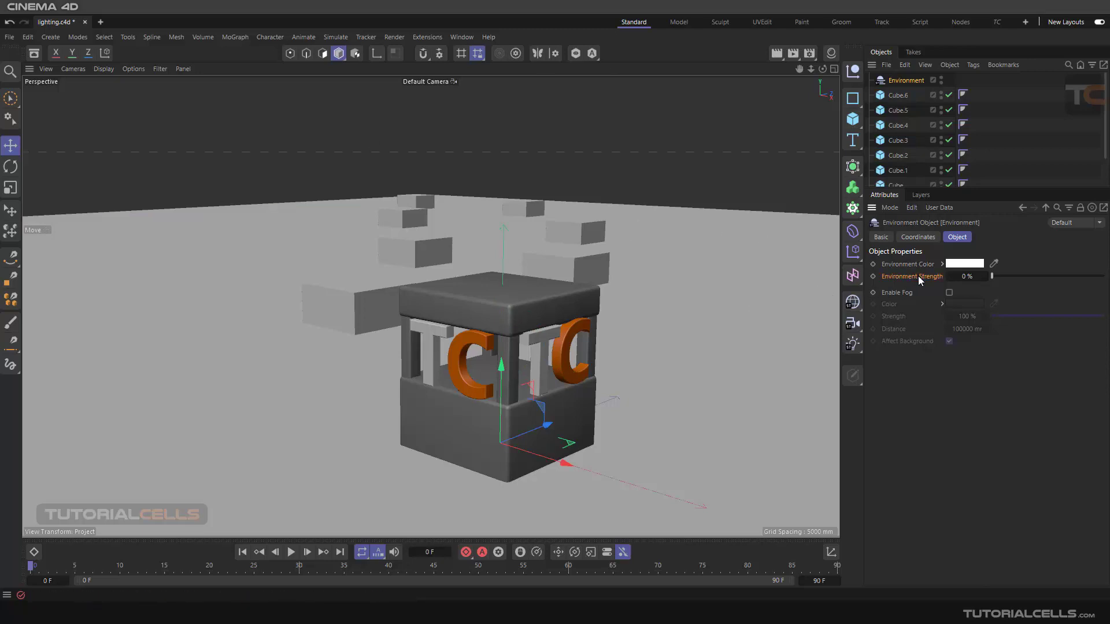
Set the Environment object's strength to 21 % and its environment color to yellow
{"action": "left_click_drag", "start_coordinate": [991, 277], "coordinate": [1009, 278]}
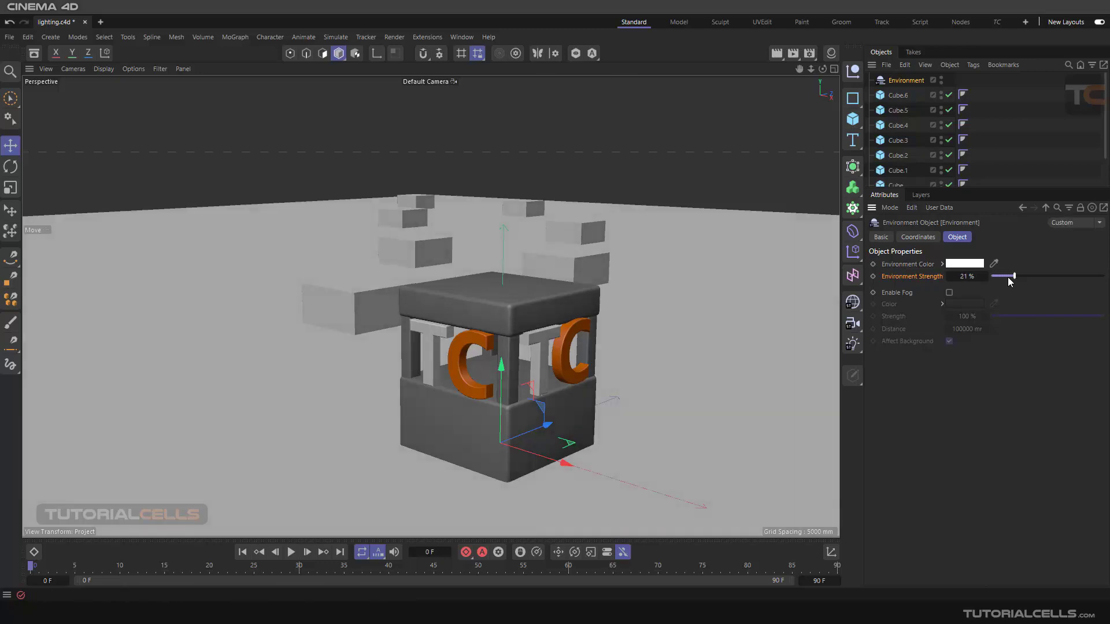
{"action": "left_click", "coordinate": [964, 264]}
{"action": "left_click_drag", "start_coordinate": [1075, 353], "coordinate": [1000, 354]}
{"action": "left_click", "coordinate": [1078, 278]}
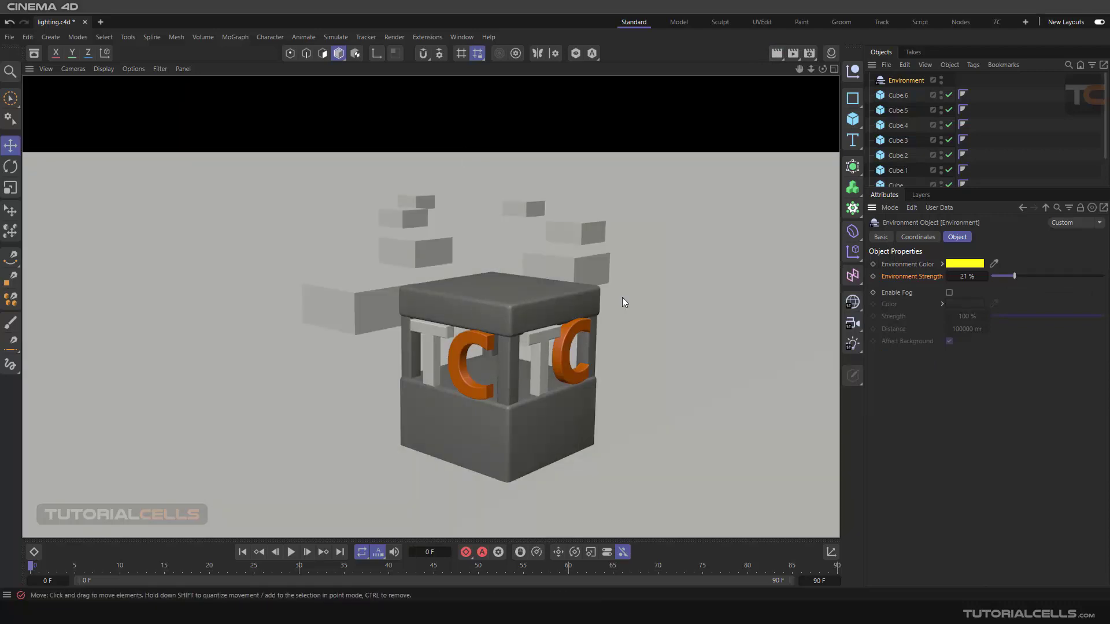
Render the view with the Environment object's strength at 52 % and reset the strength to 0 %
{"action": "left_click_drag", "start_coordinate": [1009, 280], "coordinate": [1049, 280]}
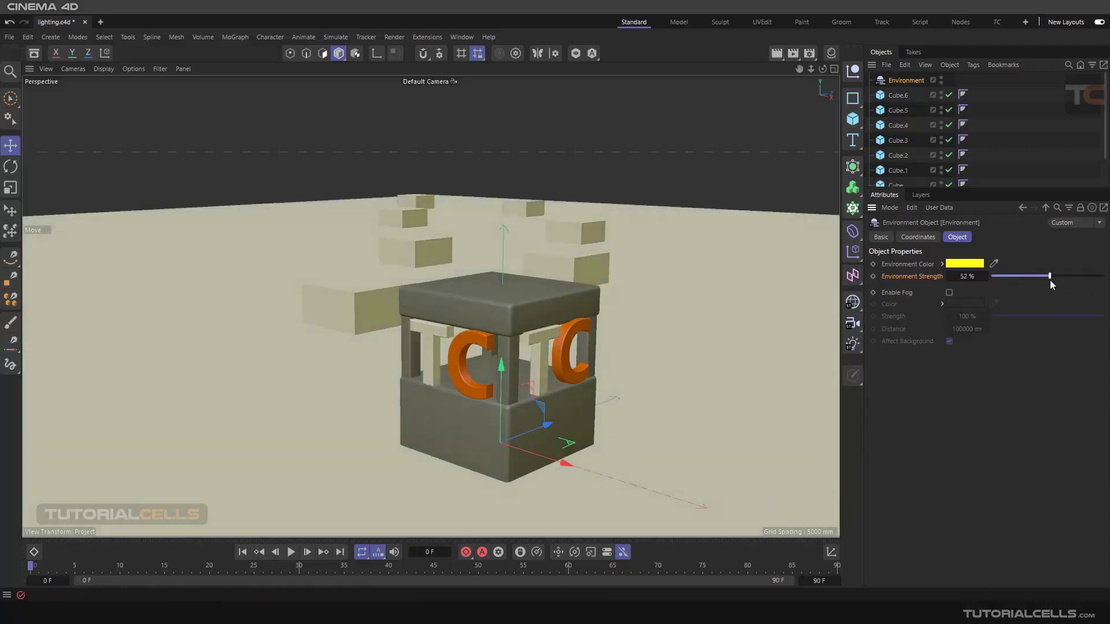
{"action": "left_click", "coordinate": [777, 53]}
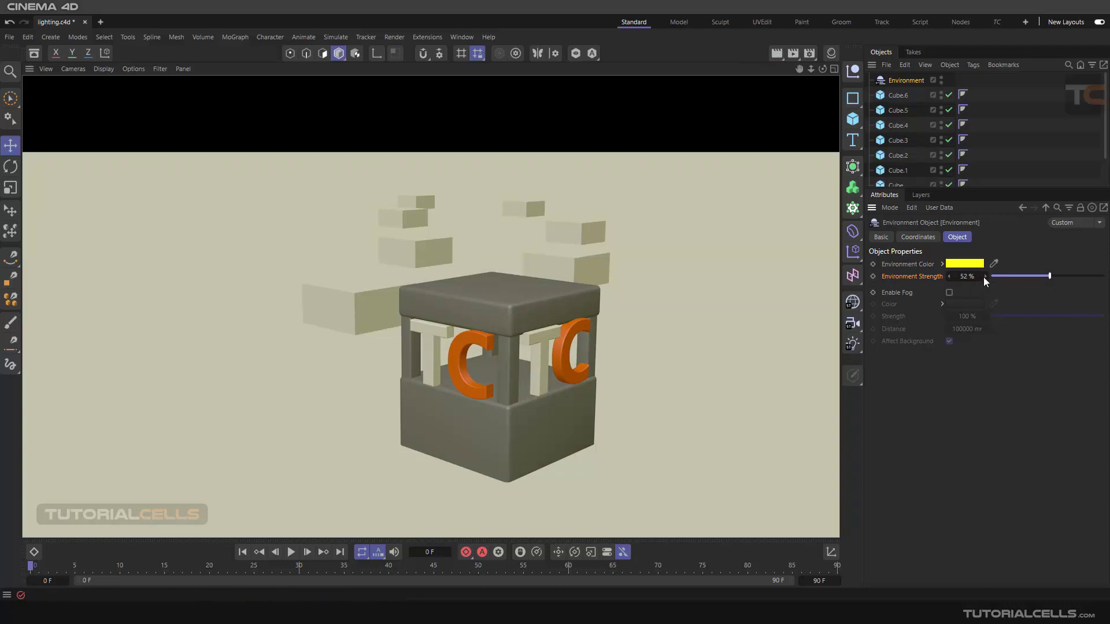
{"action": "left_click_drag", "start_coordinate": [983, 276], "coordinate": [986, 278]}
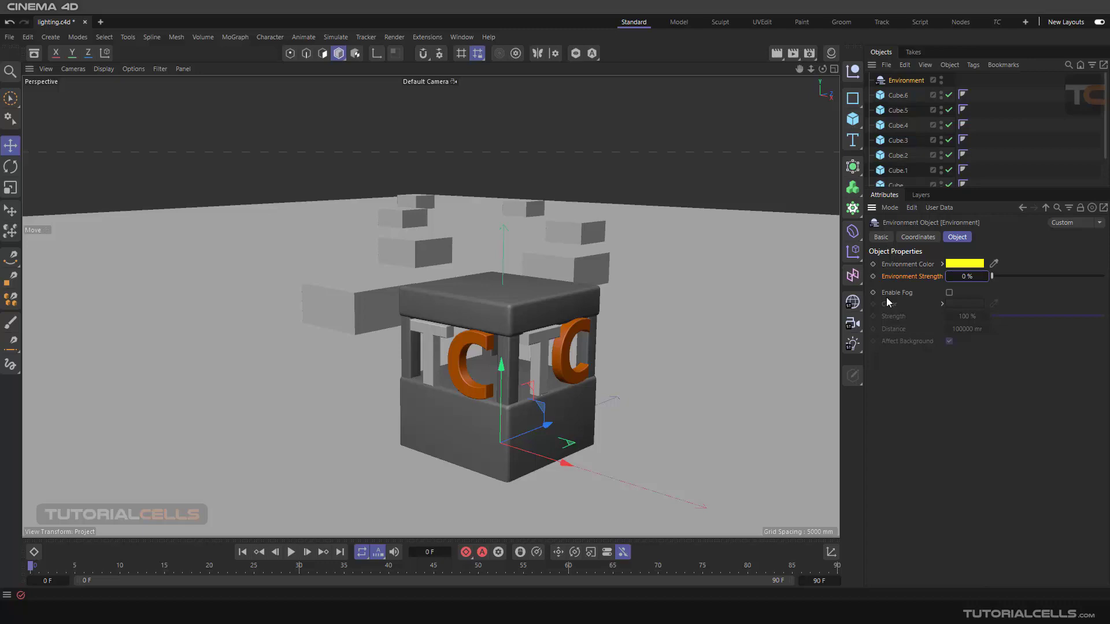
Enable fog on the Environment object and render the view of the TC cube and background cubes
{"action": "left_click", "coordinate": [949, 293]}
{"action": "left_click_drag", "start_coordinate": [526, 353], "coordinate": [527, 346], "text": "alt"}
{"action": "left_click", "coordinate": [775, 58]}
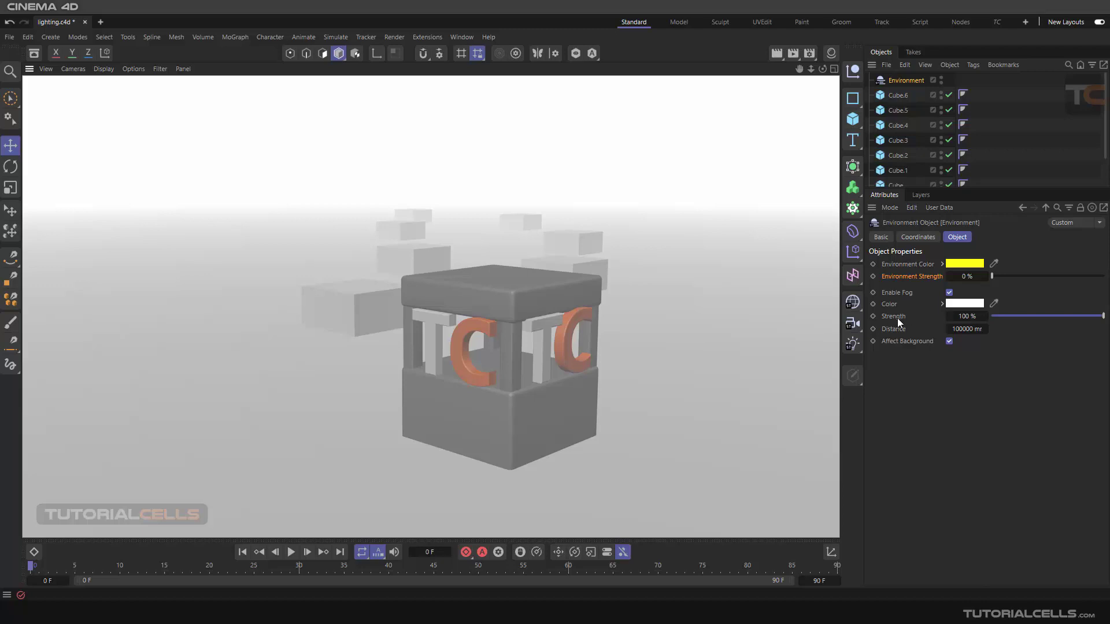
Try a fog strength of 16 % and a fog distance of 1000 mm, restoring them to 100 % and 100000 mm
{"action": "left_click", "coordinate": [1008, 316]}
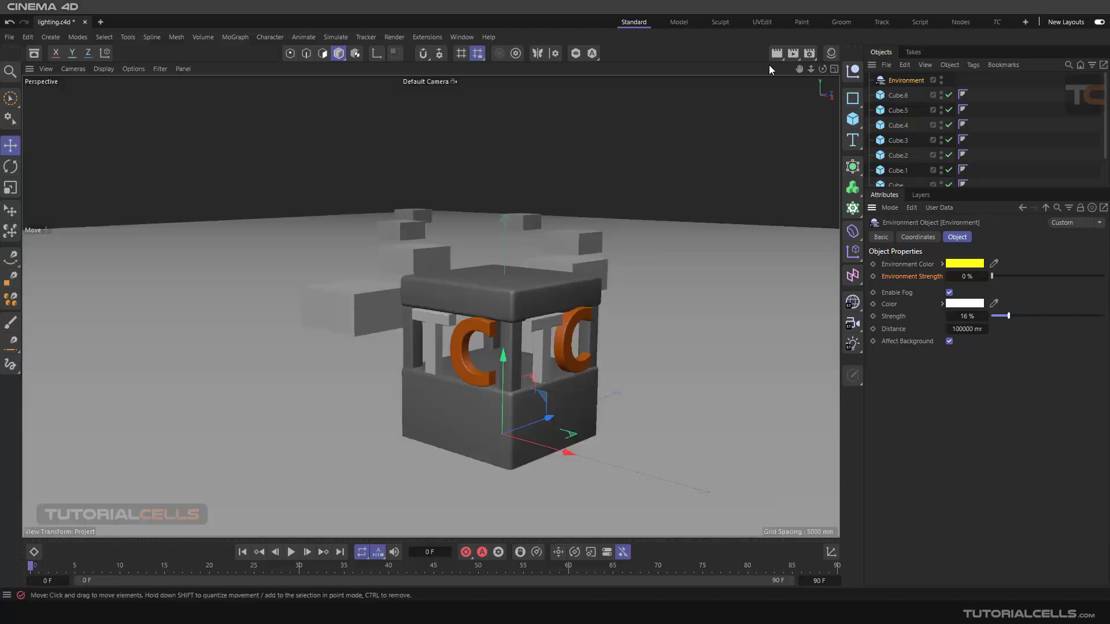
{"action": "left_click_drag", "start_coordinate": [1008, 316], "coordinate": [1107, 321]}
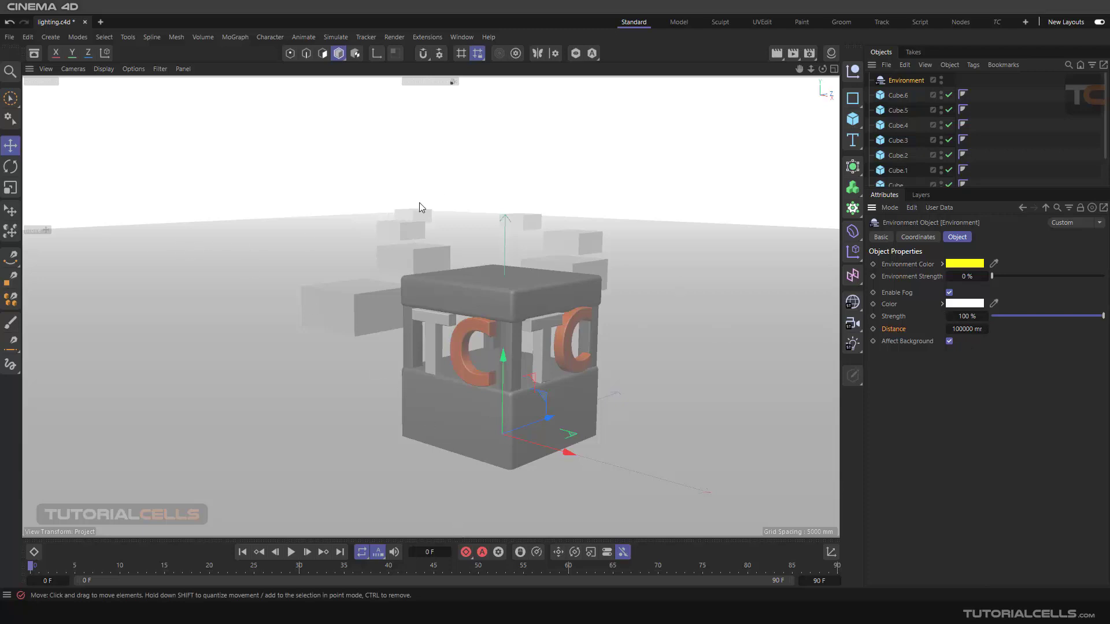
{"action": "left_click", "coordinate": [972, 329]}
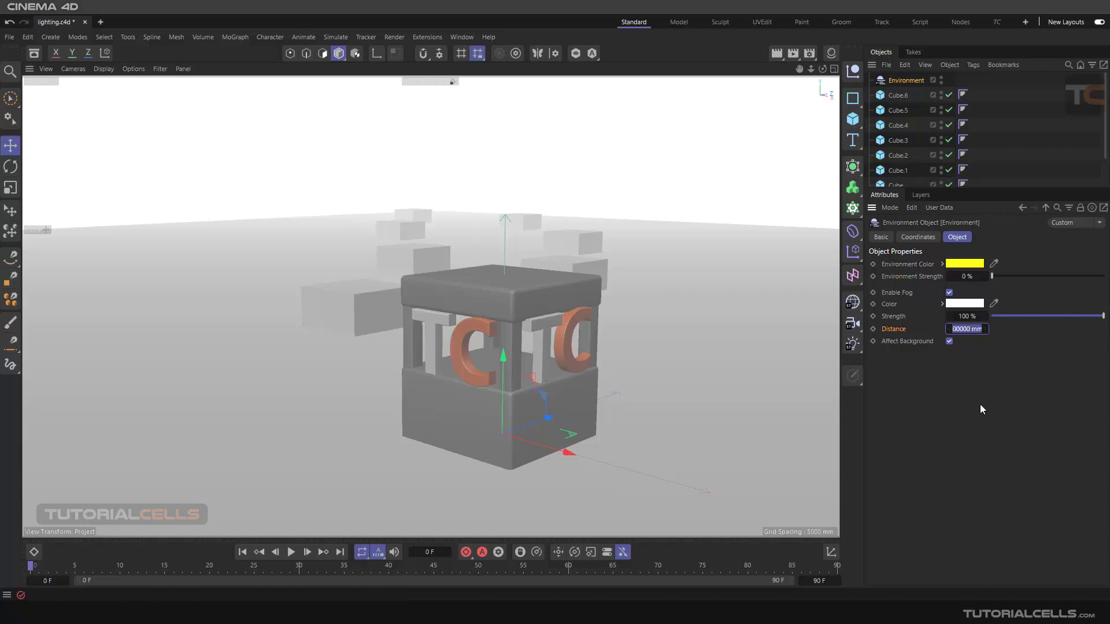
{"action": "type", "text": "1000"}
{"action": "key", "text": "Return"}
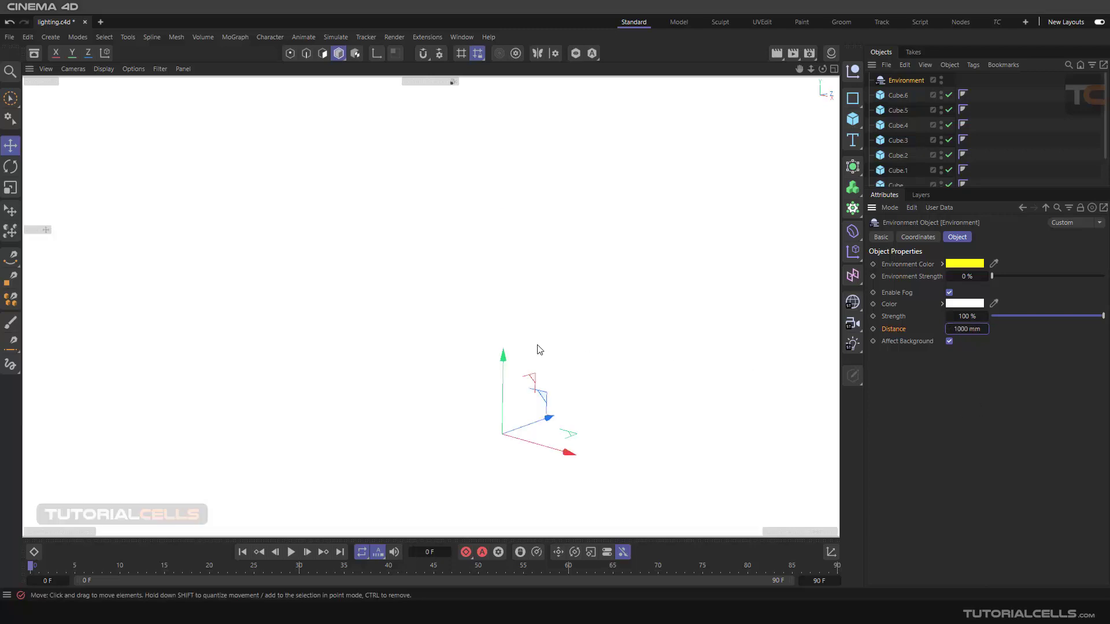
{"action": "key", "text": "ctrl+a"}
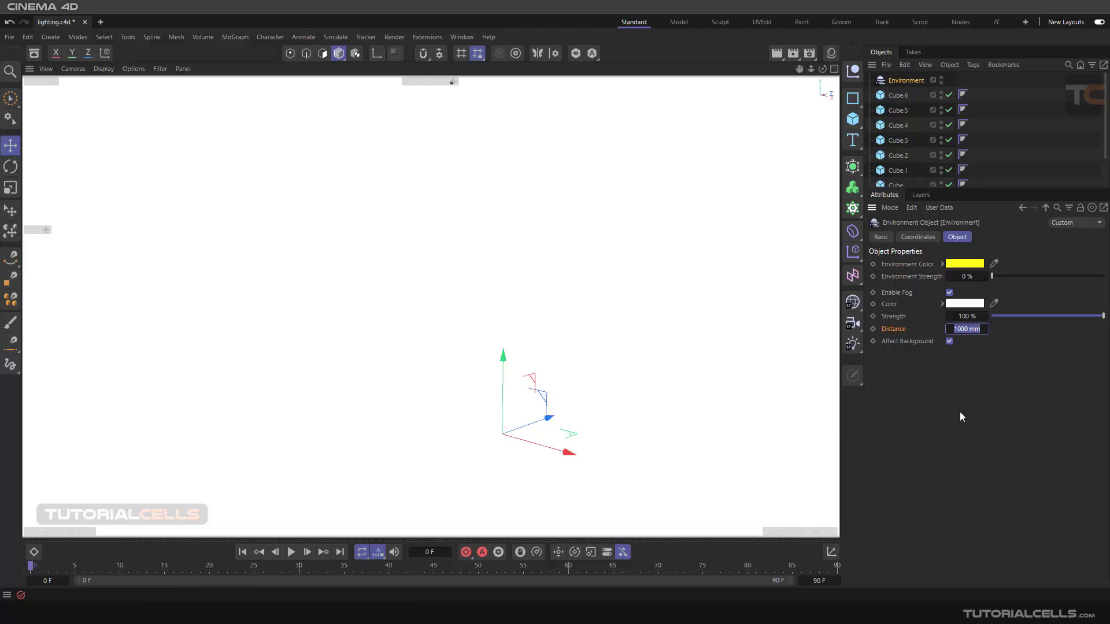
{"action": "type", "text": "100000"}
{"action": "key", "text": "Return"}
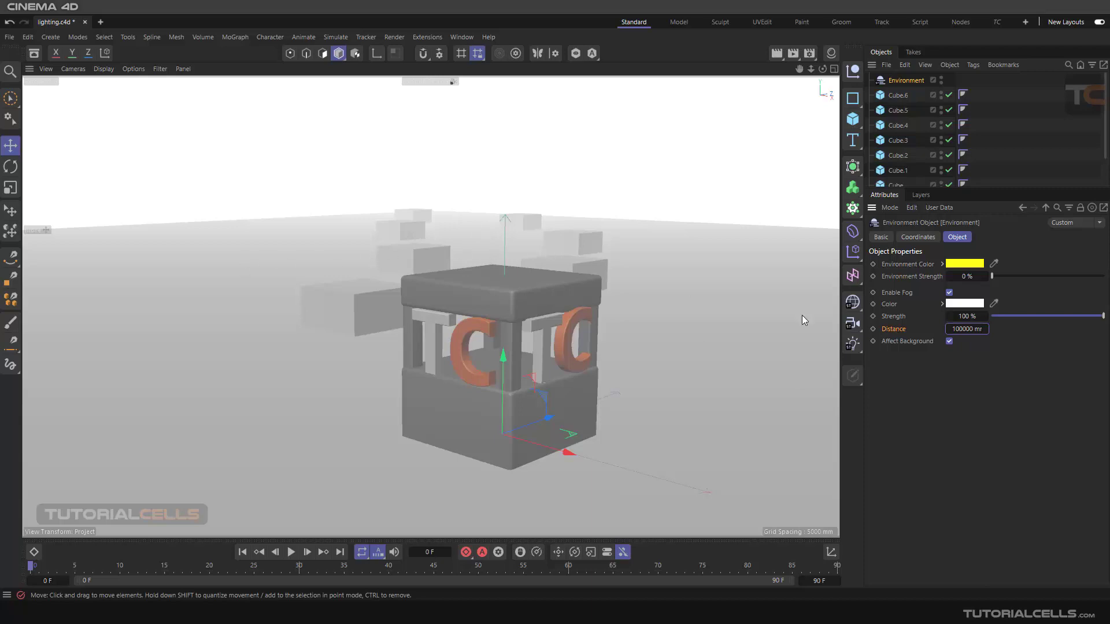
Halve the Environment object's fog distance to 50000 mm
{"action": "double_click", "coordinate": [971, 329]}
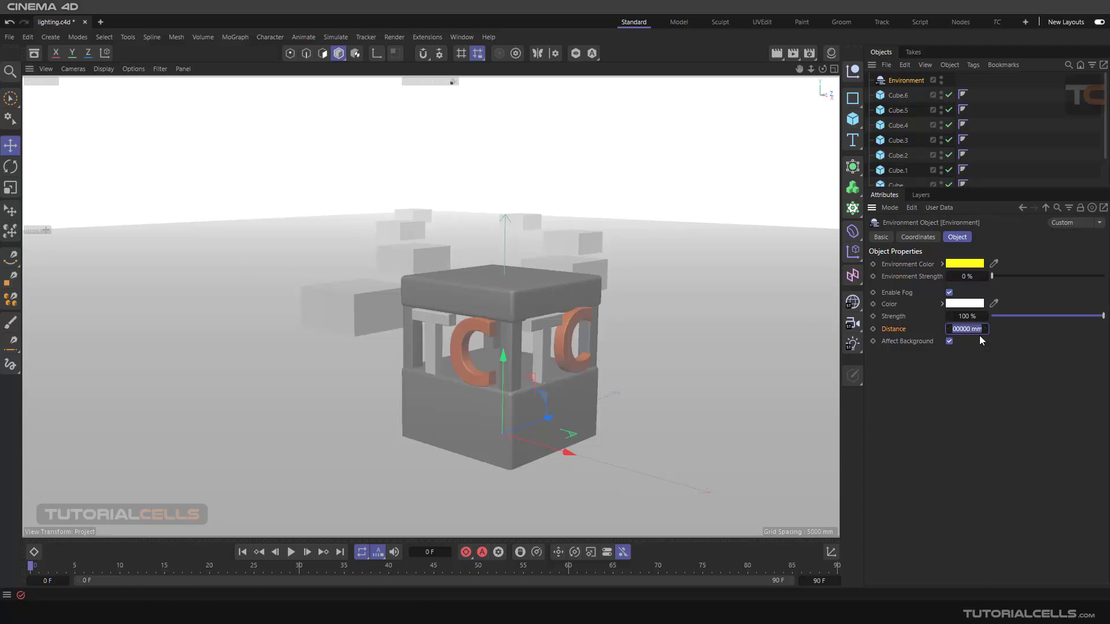
{"action": "left_click", "coordinate": [982, 332]}
{"action": "type", "text": "/2"}
{"action": "key", "text": "Return"}
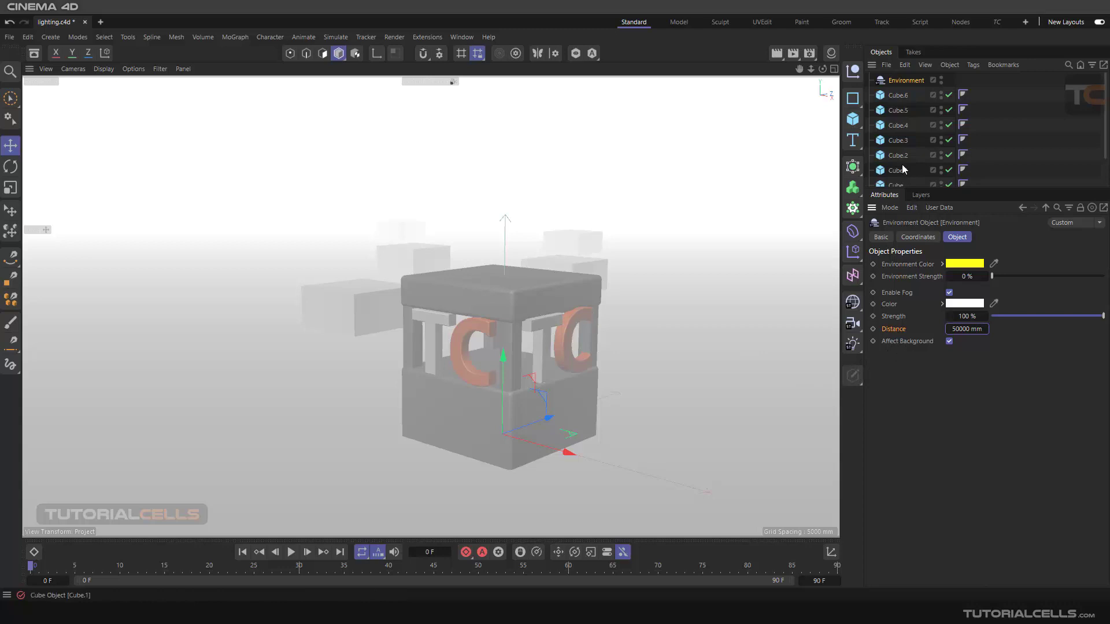
Add a Sky object to the scene and apply the orange Mat.1 material to it
{"action": "left_click_drag", "start_coordinate": [887, 190], "coordinate": [888, 220]}
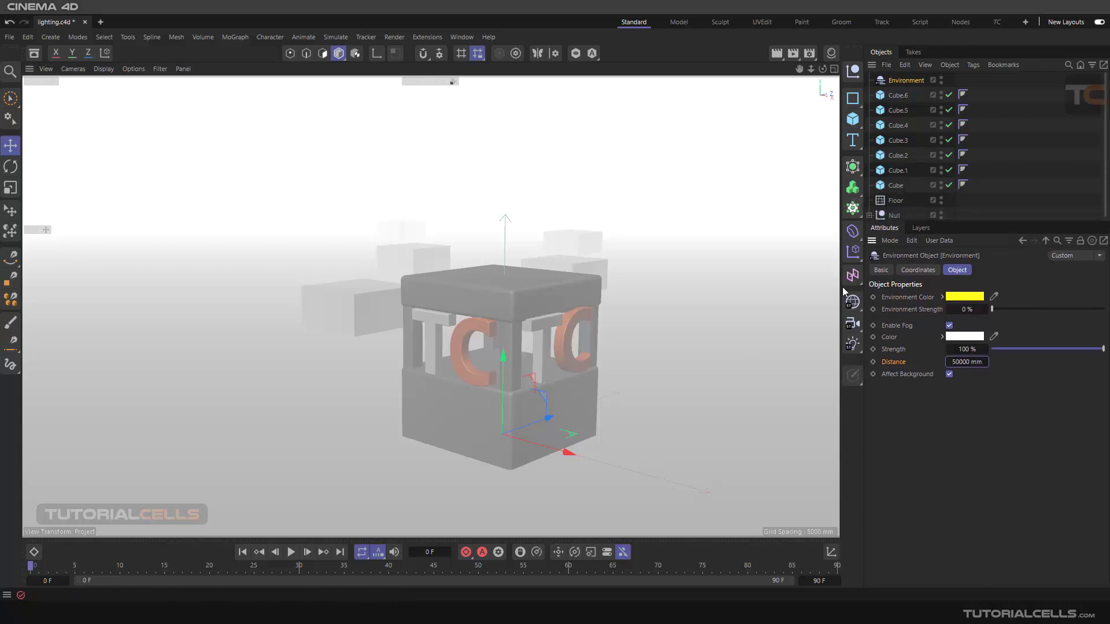
{"action": "left_click_drag", "start_coordinate": [853, 305], "coordinate": [883, 318]}
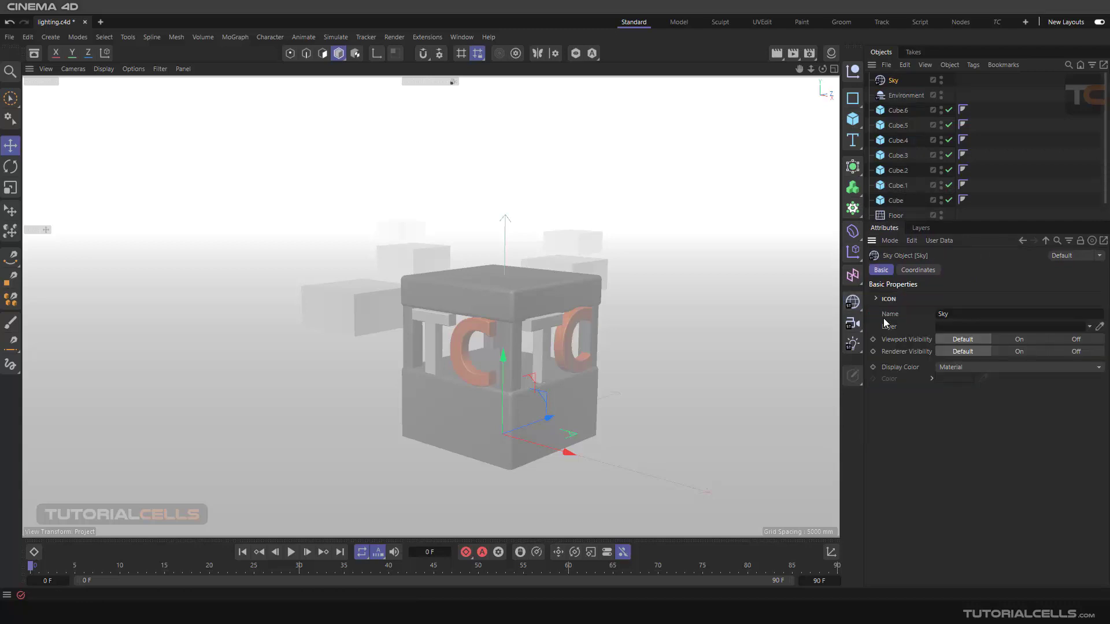
{"action": "left_click", "coordinate": [830, 52]}
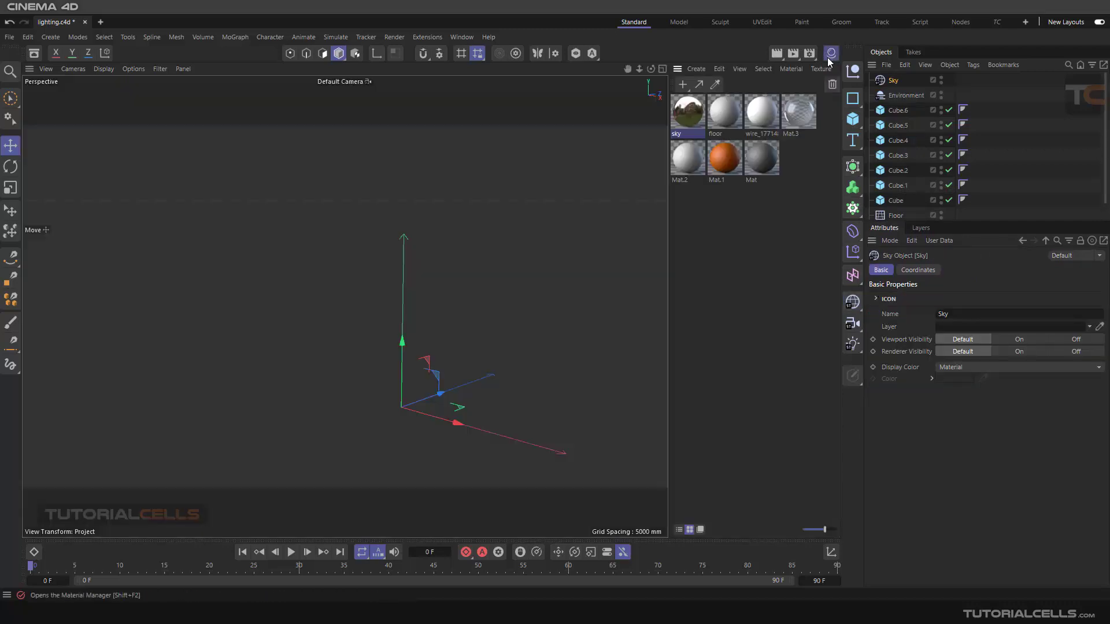
{"action": "left_click_drag", "start_coordinate": [740, 148], "coordinate": [892, 81]}
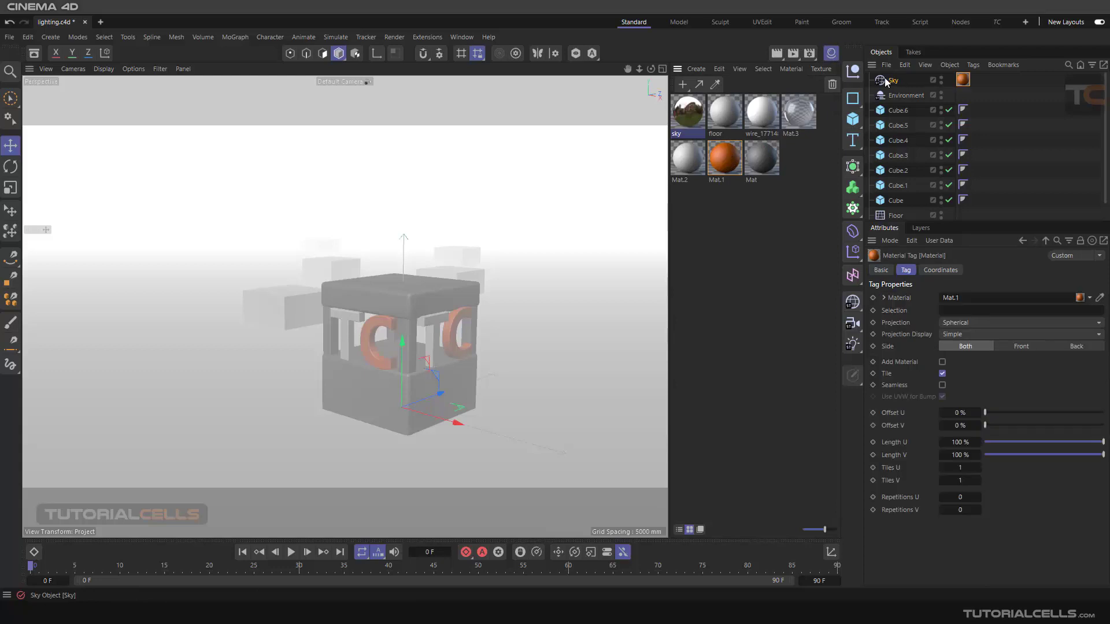
{"action": "left_click", "coordinate": [830, 54]}
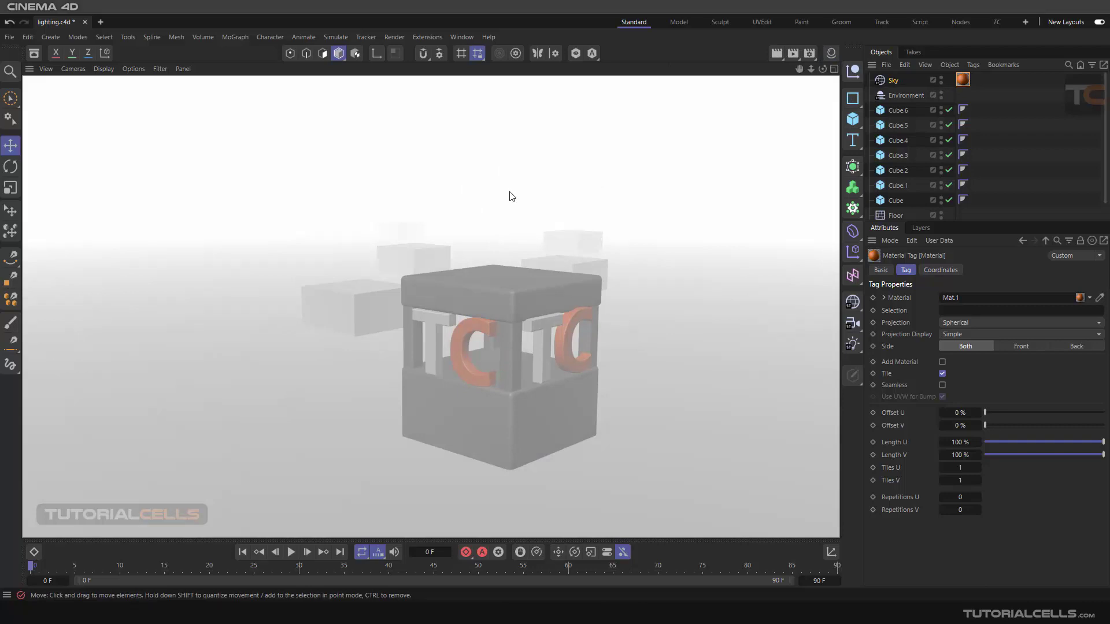
Stop the Environment object's fog from affecting the background and render the view
{"action": "left_click", "coordinate": [915, 95]}
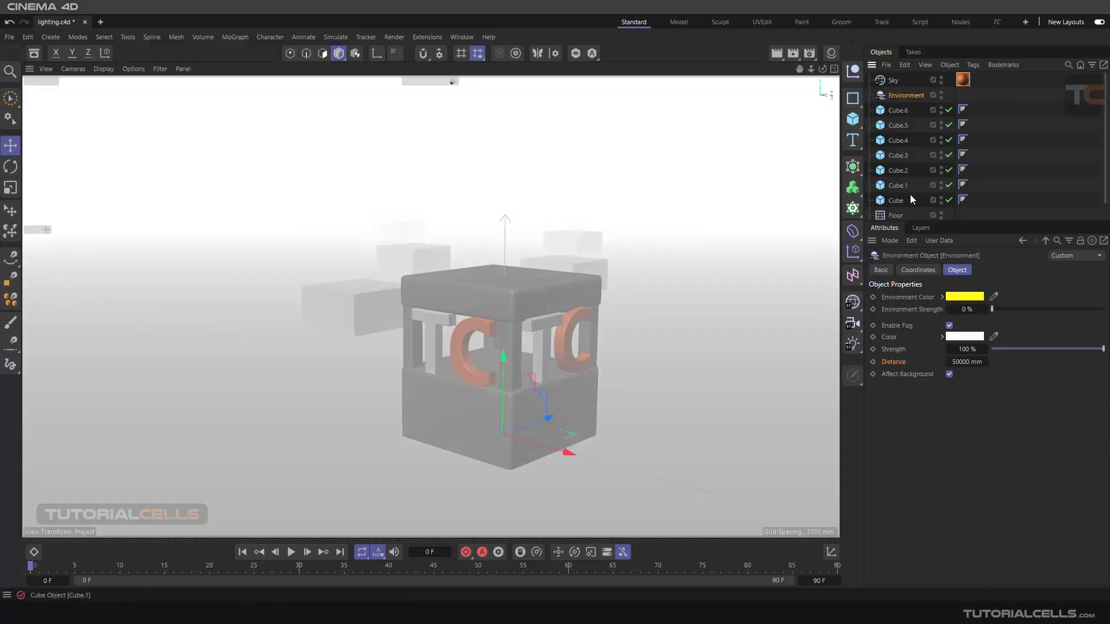
{"action": "left_click", "coordinate": [949, 374]}
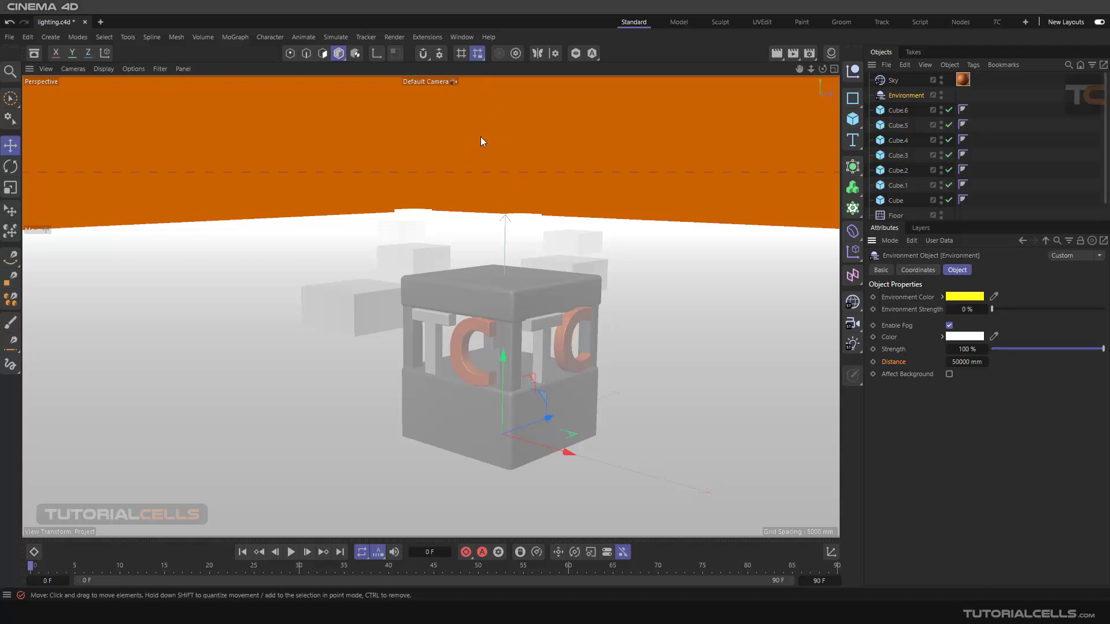
{"action": "left_click", "coordinate": [773, 56]}
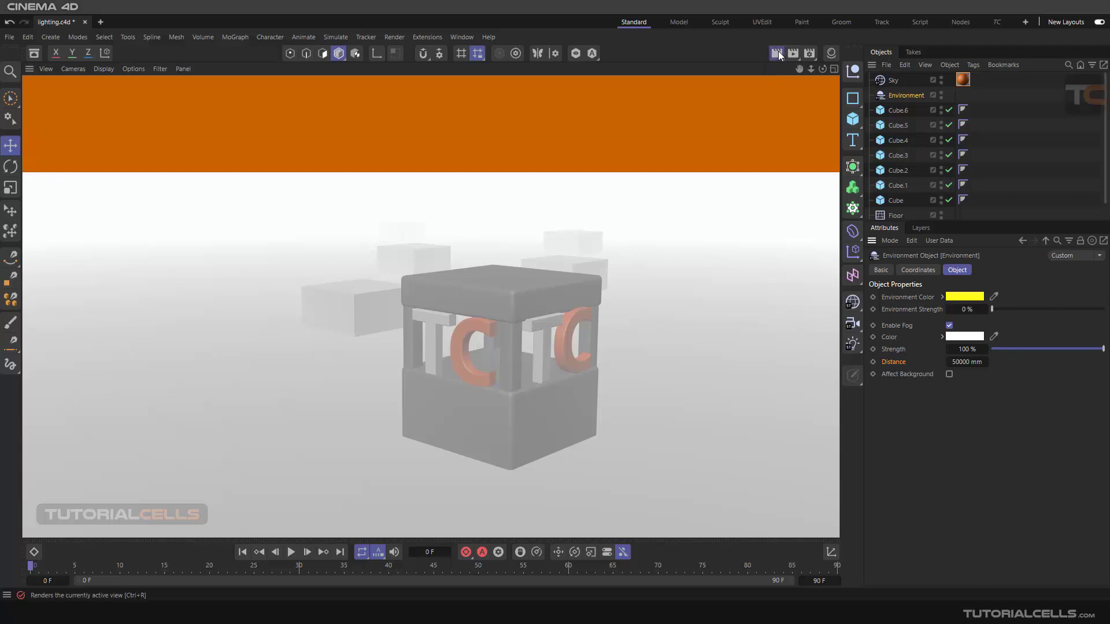
Delete the Sky's orange material tag, the Environment object and the Sky object from the scene
{"action": "left_click", "coordinate": [962, 81]}
{"action": "key", "text": "Delete"}
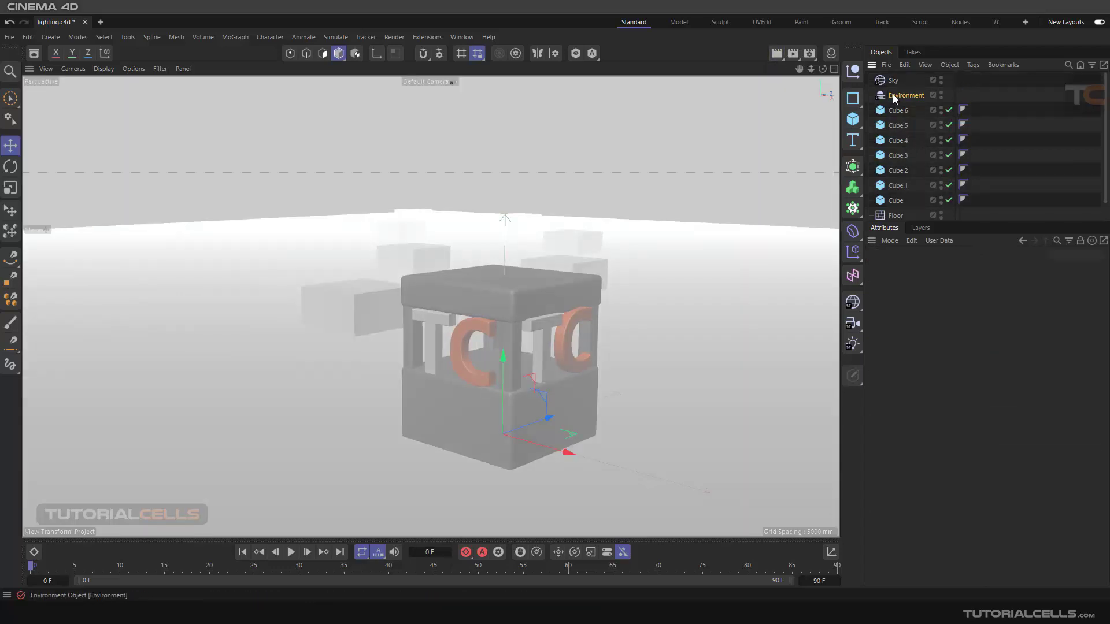
{"action": "left_click_drag", "start_coordinate": [584, 279], "coordinate": [590, 295], "text": "alt"}
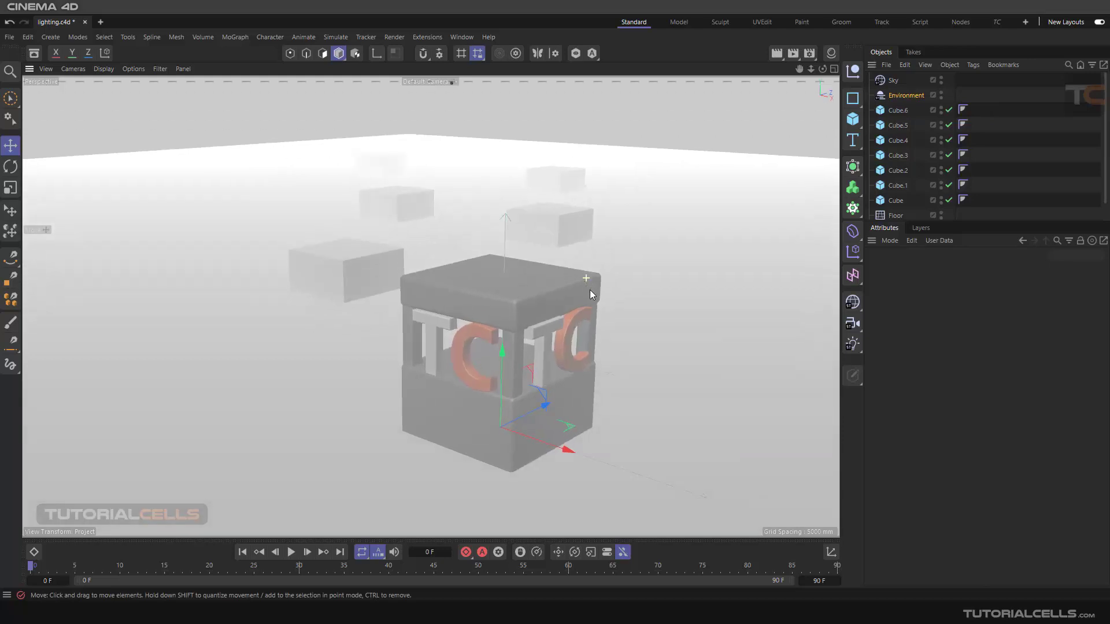
{"action": "left_click", "coordinate": [903, 96]}
{"action": "key", "text": "Delete"}
{"action": "left_click", "coordinate": [889, 80]}
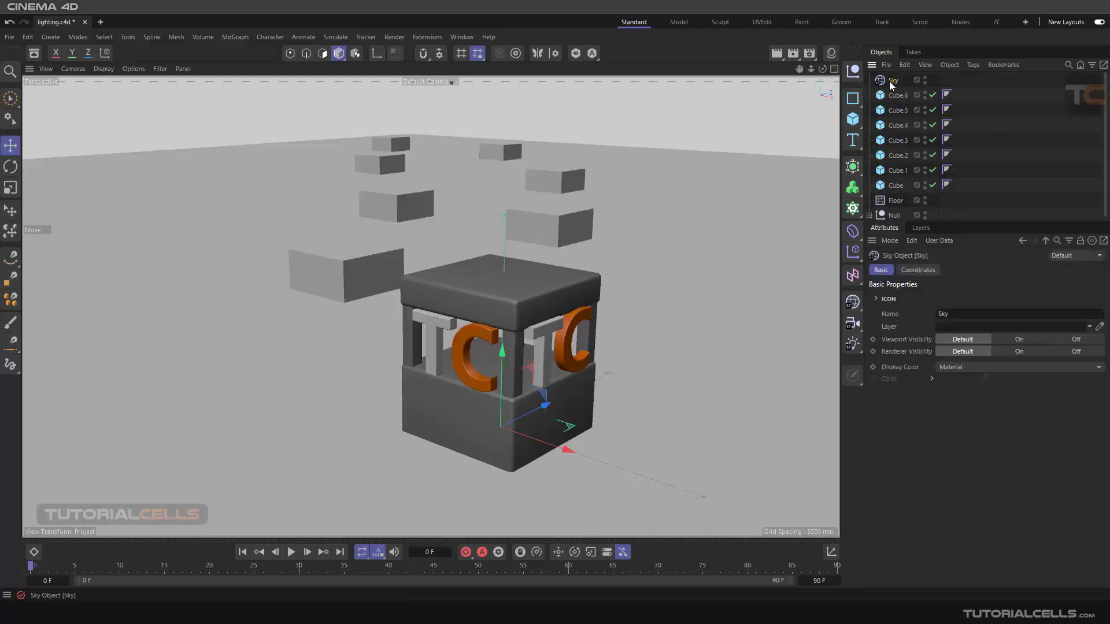
{"action": "key", "text": "Delete"}
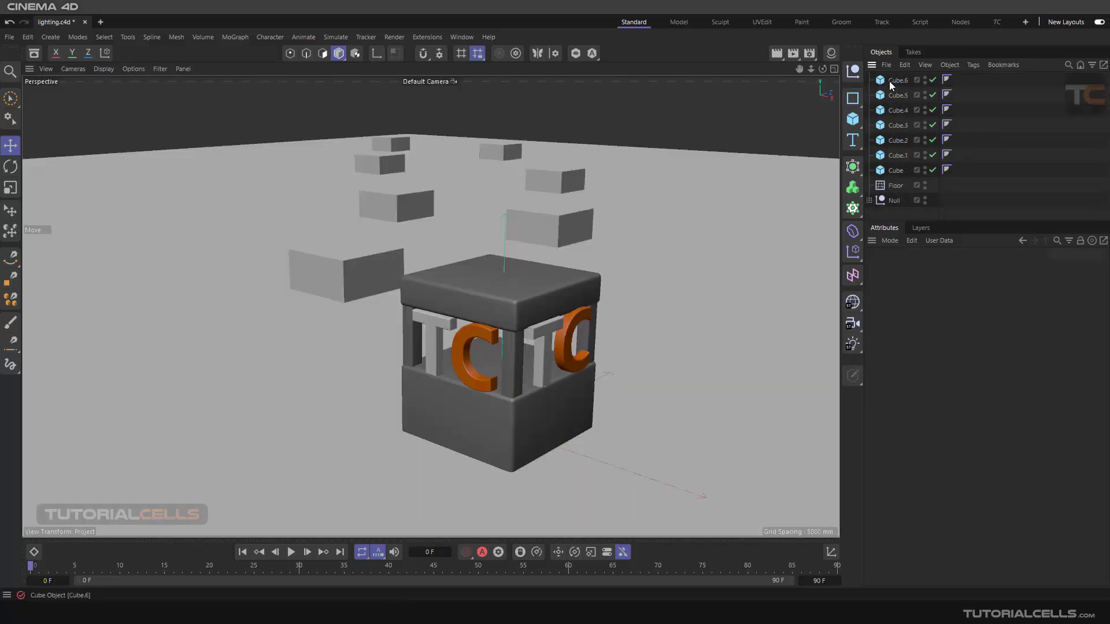
Add a Background object to the scene with the Floor and the cubes
{"action": "left_click", "coordinate": [890, 185]}
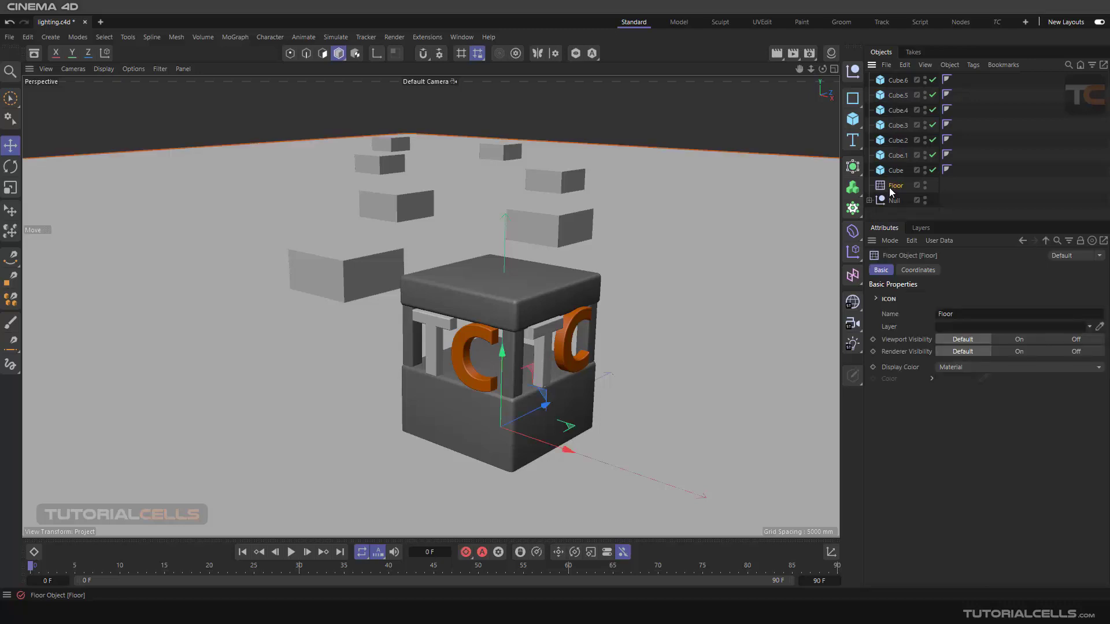
{"action": "scroll", "coordinate": [629, 198], "scroll_direction": "down", "scroll_amount": 2}
{"action": "scroll", "coordinate": [629, 199], "scroll_direction": "up", "scroll_amount": 2}
{"action": "scroll", "coordinate": [616, 217], "scroll_direction": "up", "scroll_amount": 2}
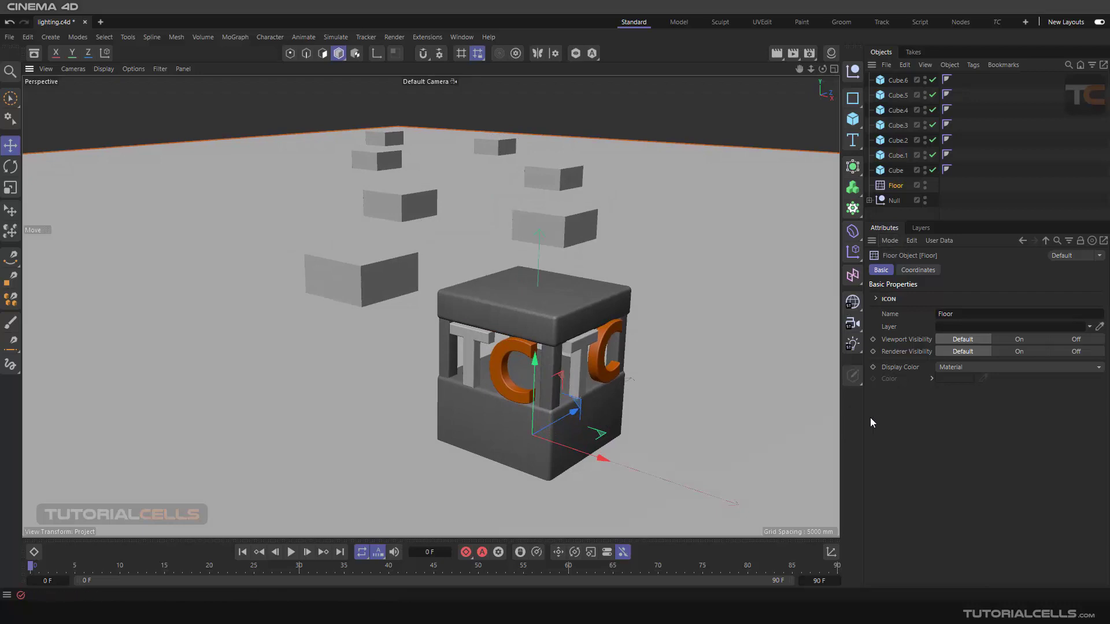
{"action": "left_click", "coordinate": [852, 302]}
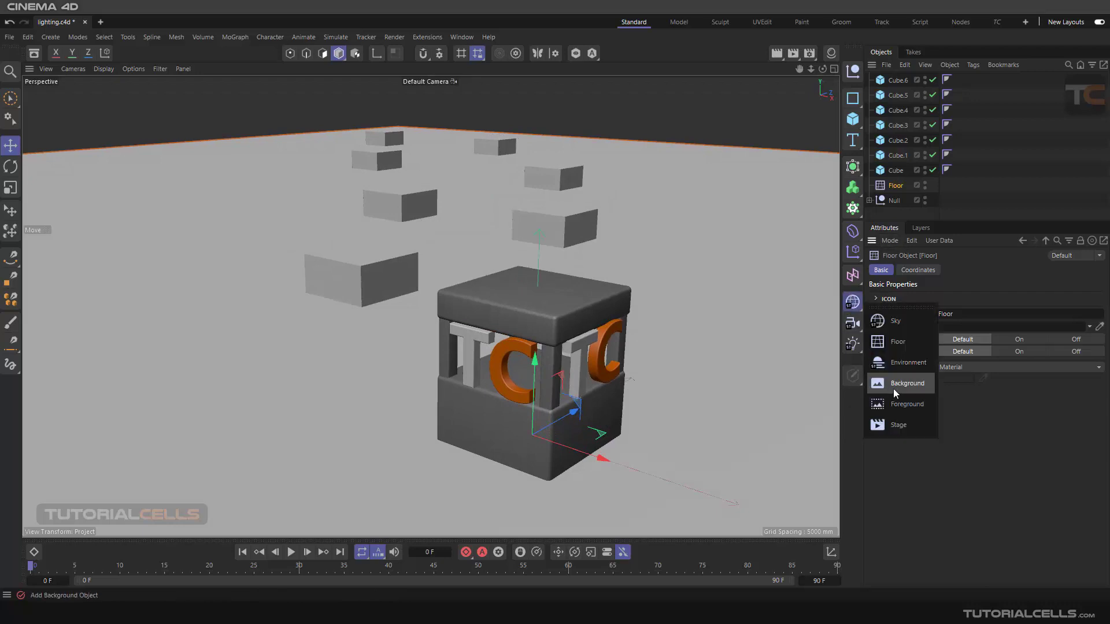
{"action": "left_click", "coordinate": [893, 384]}
Render the view from a high and a low angle to compare the Background with the Floor's horizon
{"action": "scroll", "coordinate": [595, 258], "scroll_direction": "down", "scroll_amount": 3}
{"action": "mouse_move", "coordinate": [525, 244]}
{"action": "left_mouse_down", "text": "alt"}
{"action": "mouse_move", "coordinate": [515, 231]}
{"action": "mouse_move", "coordinate": [524, 244]}
{"action": "left_mouse_up", "text": "alt"}
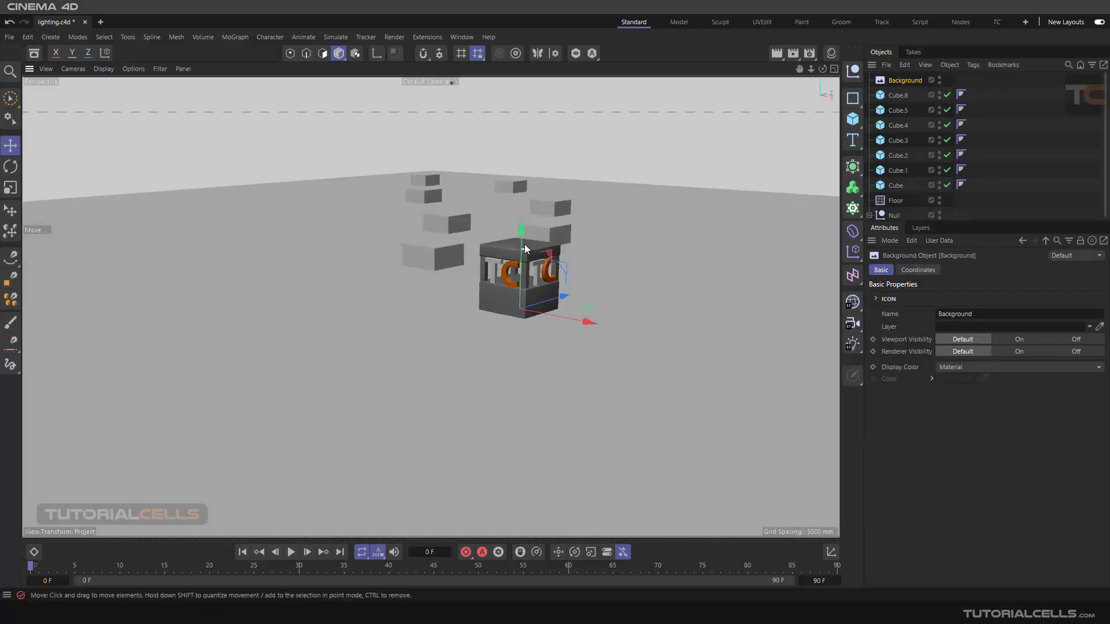
{"action": "scroll", "coordinate": [524, 244], "scroll_direction": "up", "scroll_amount": 5}
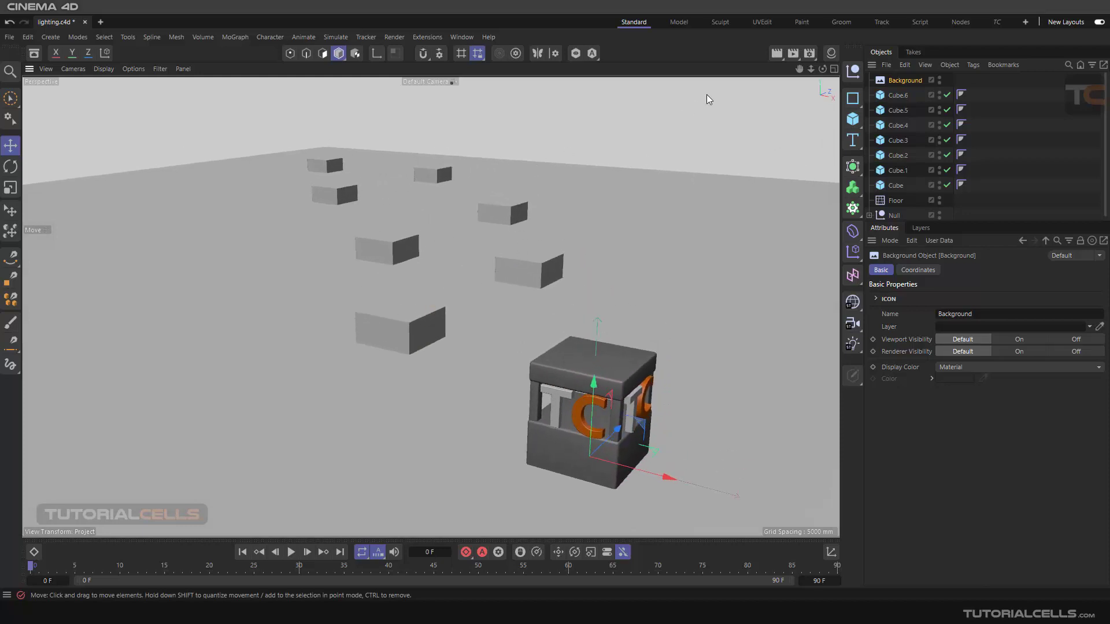
{"action": "left_click", "coordinate": [777, 52]}
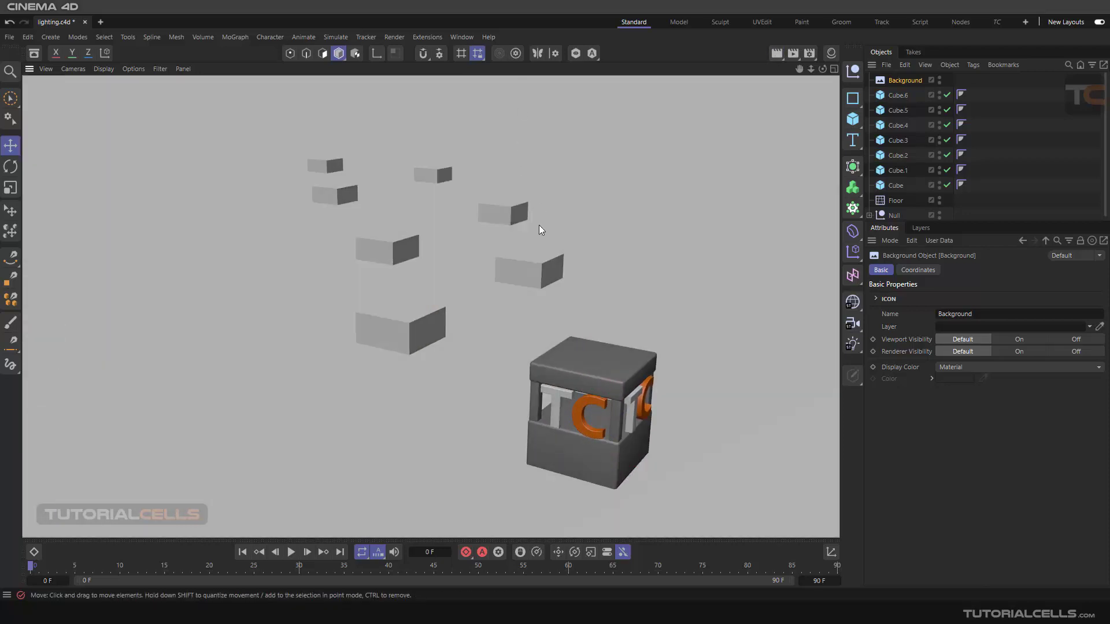
{"action": "left_click_drag", "start_coordinate": [538, 224], "coordinate": [536, 215], "text": "alt"}
{"action": "left_click", "coordinate": [777, 53]}
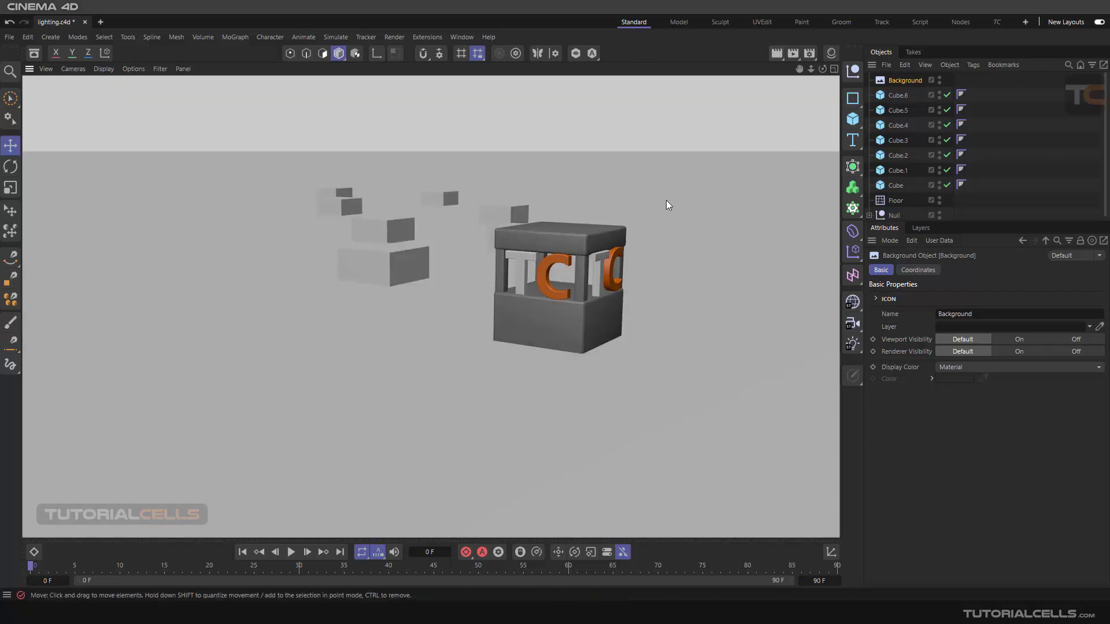
{"action": "left_click_drag", "start_coordinate": [665, 200], "coordinate": [781, 199], "text": "alt"}
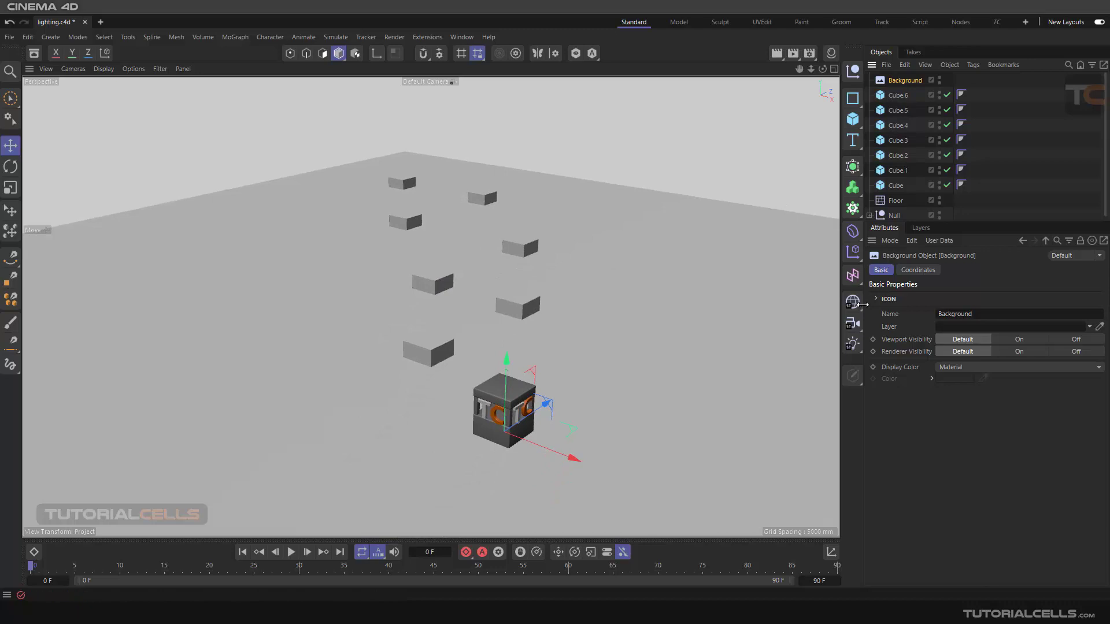
Add a Foreground object to the scene
{"action": "left_click_drag", "start_coordinate": [575, 324], "coordinate": [535, 303], "text": "alt"}
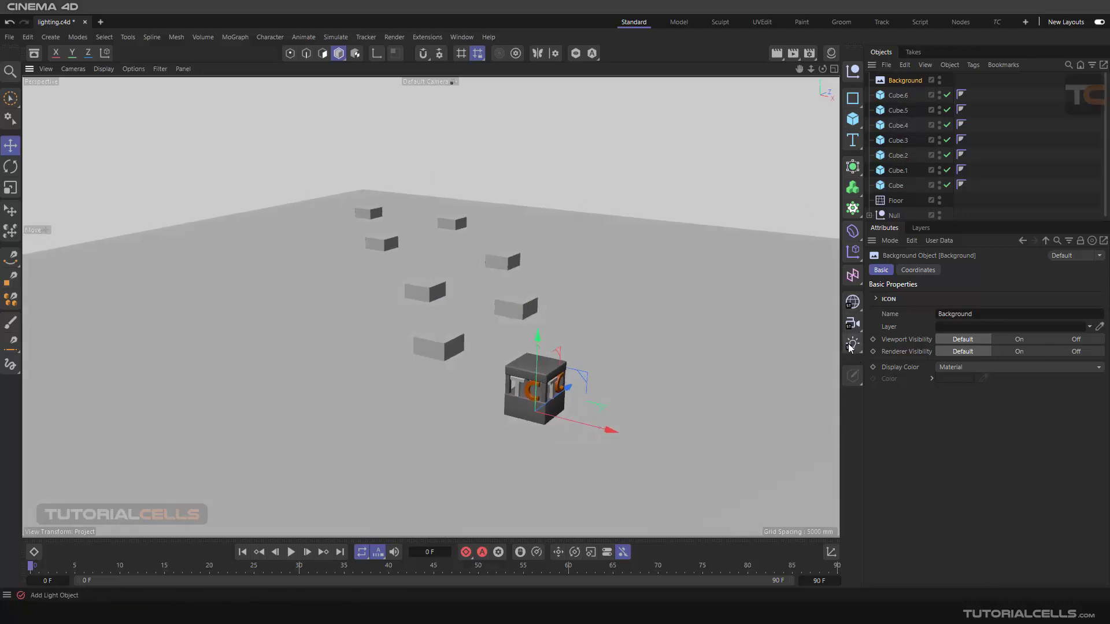
{"action": "left_click", "coordinate": [853, 302]}
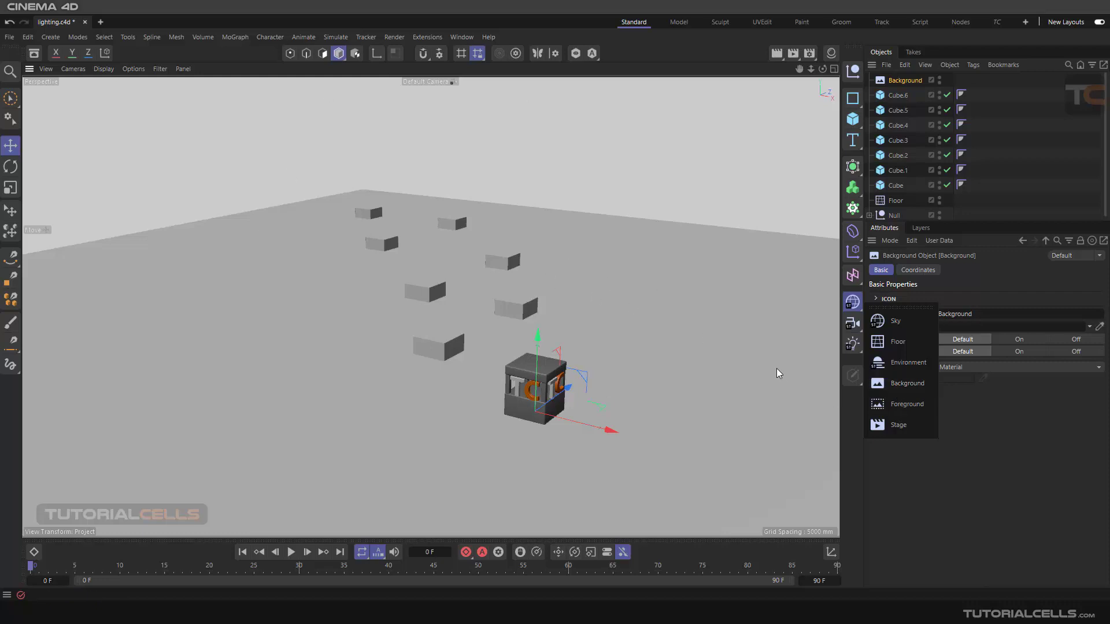
{"action": "left_click", "coordinate": [889, 407]}
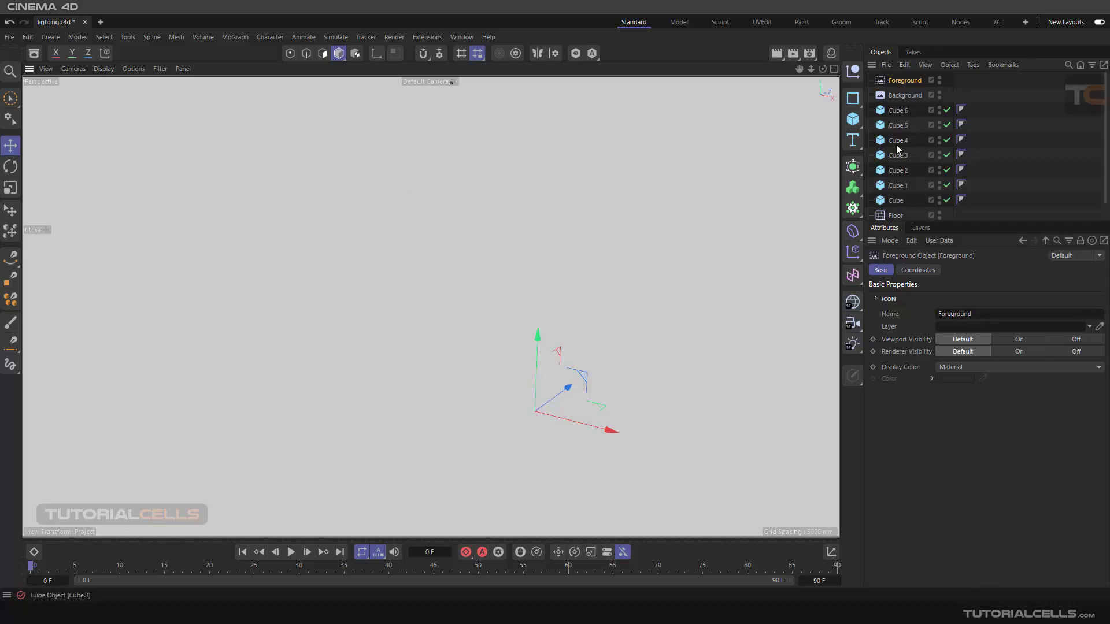
Delete the Background object and render the view with the Foreground object in the scene
{"action": "left_click", "coordinate": [901, 99]}
{"action": "key", "text": "Delete"}
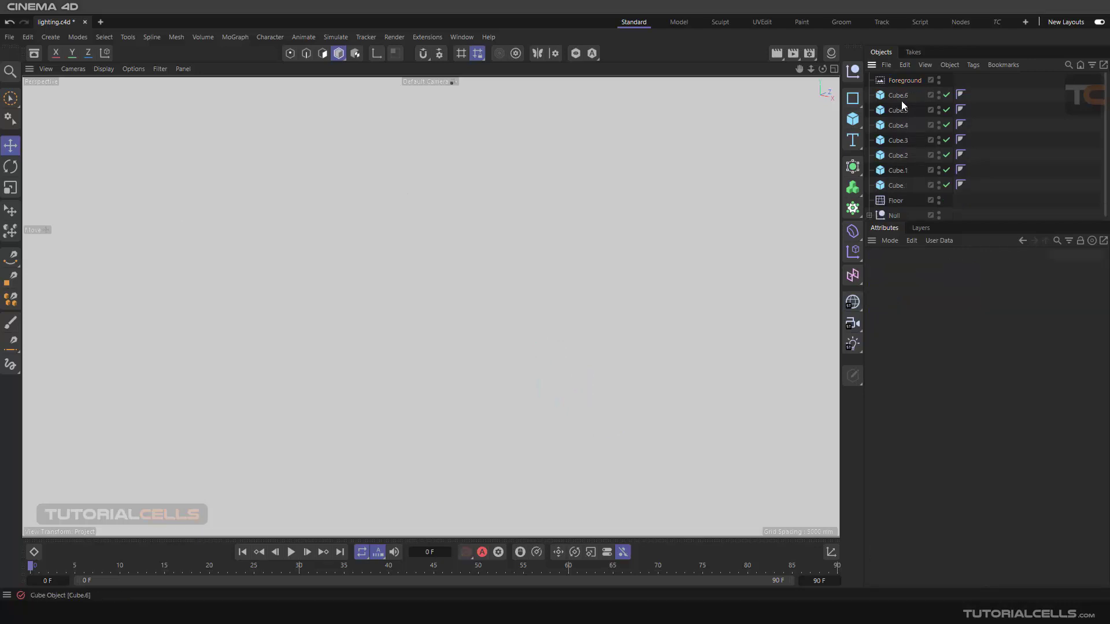
{"action": "left_click", "coordinate": [895, 81]}
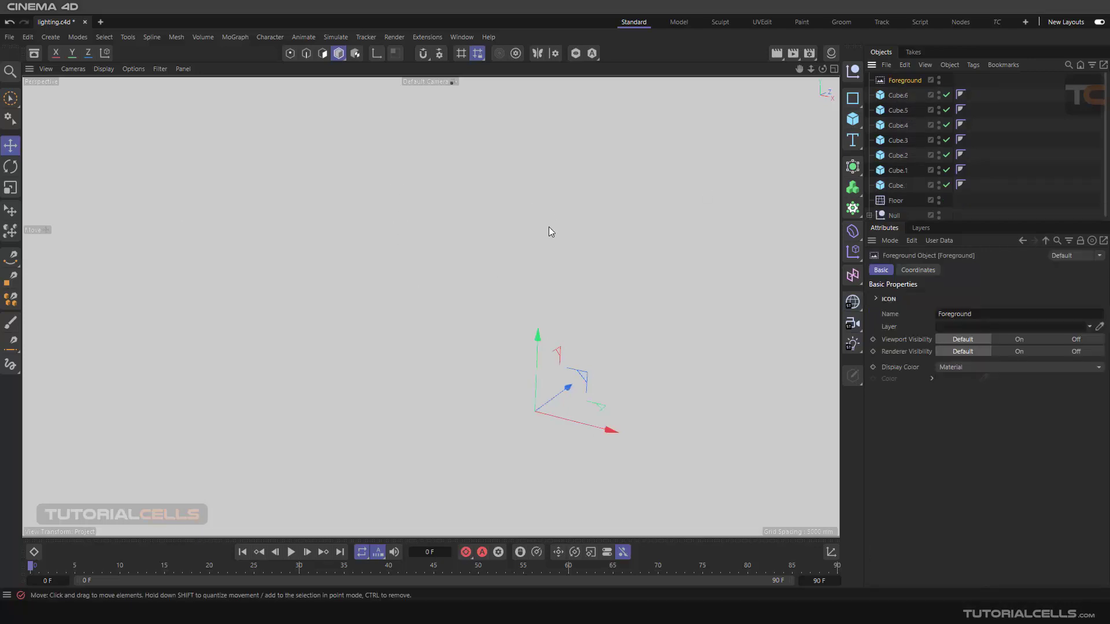
{"action": "left_click", "coordinate": [776, 54]}
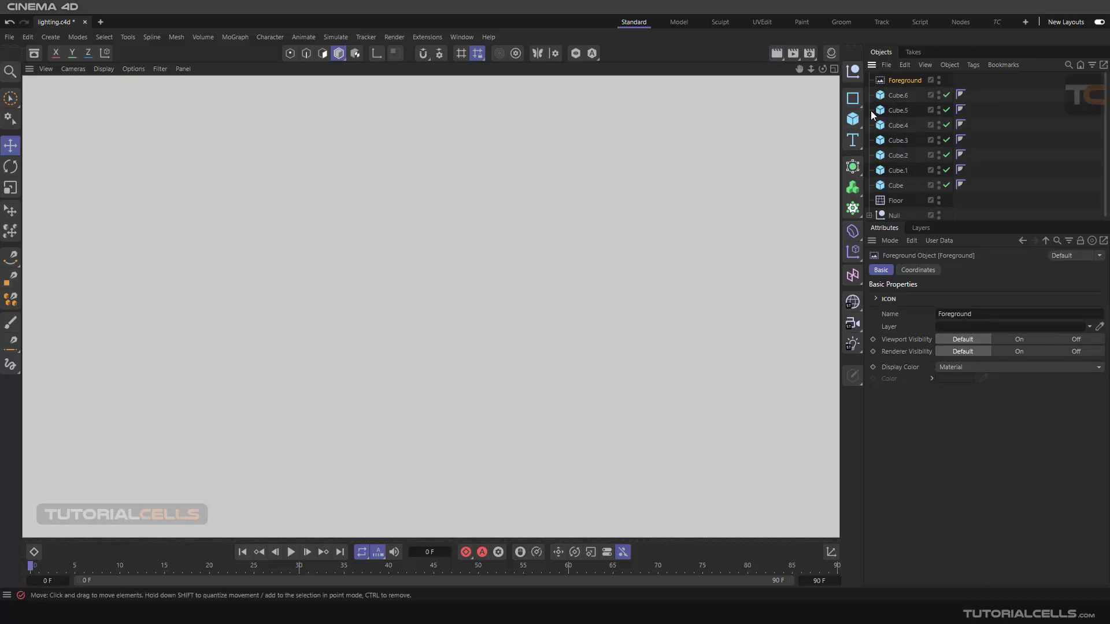
{"action": "left_click", "coordinate": [981, 80]}
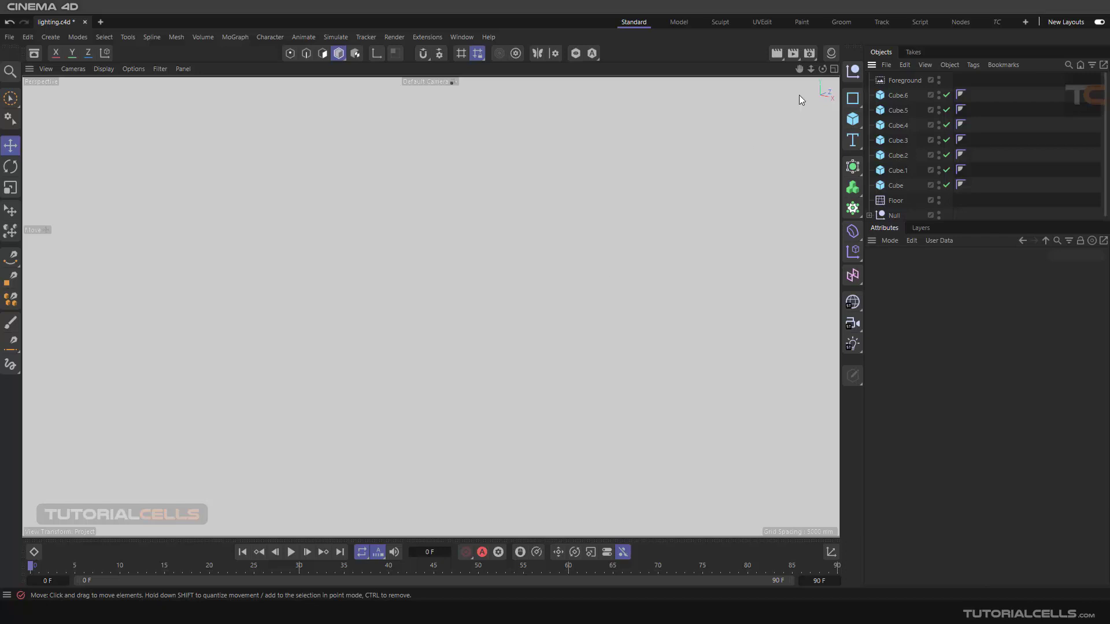
Check the output width and height in the render settings
{"action": "left_click", "coordinate": [810, 54]}
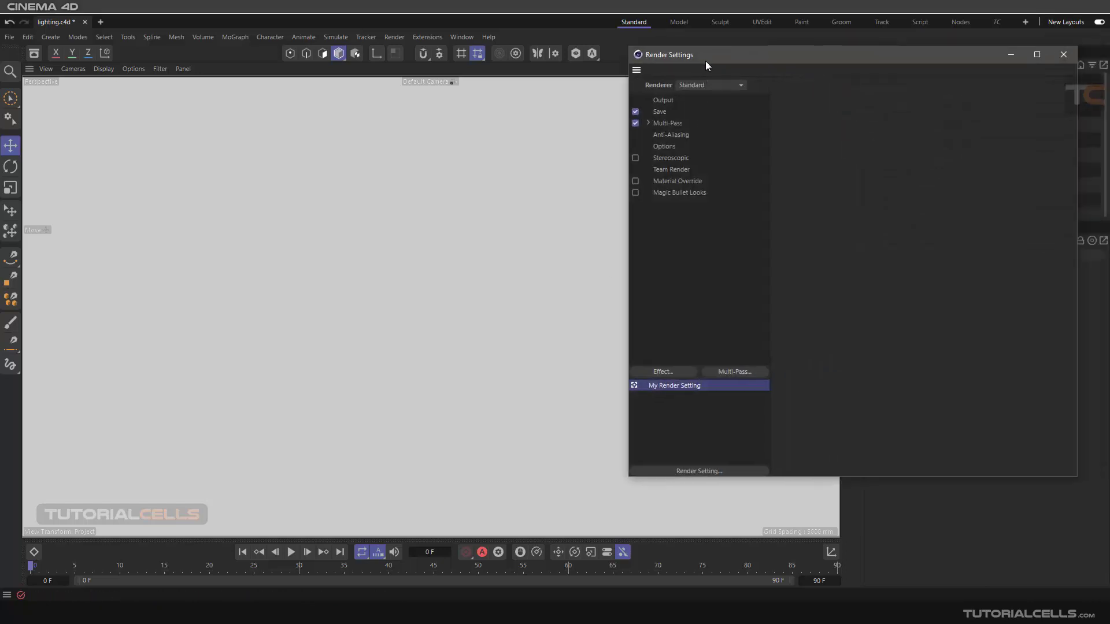
{"action": "left_click_drag", "start_coordinate": [705, 61], "coordinate": [478, 82]}
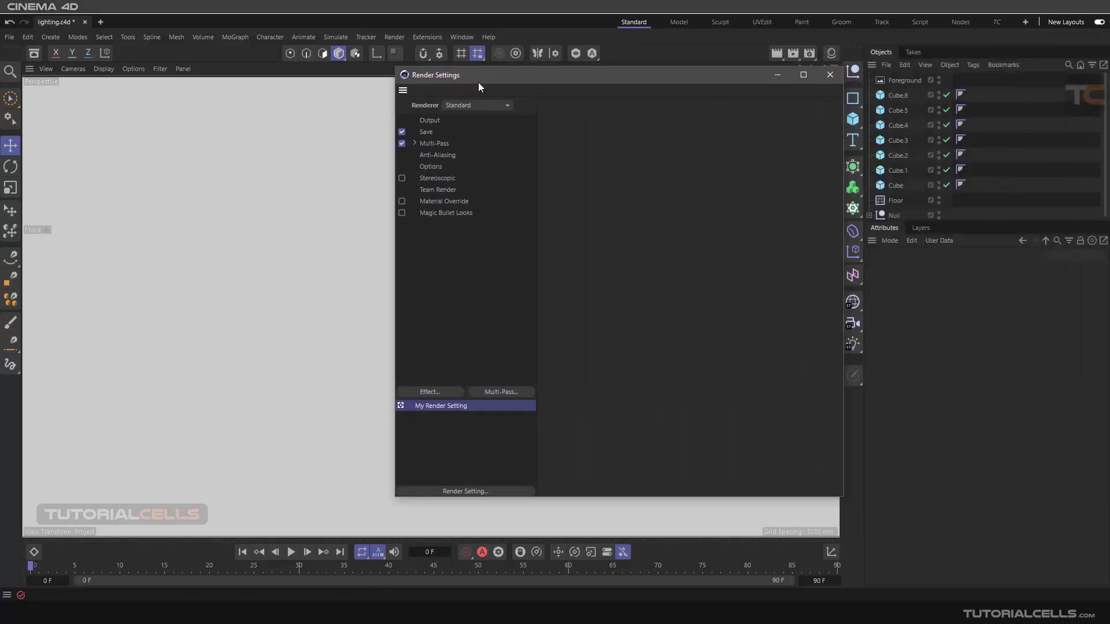
{"action": "left_click", "coordinate": [431, 121]}
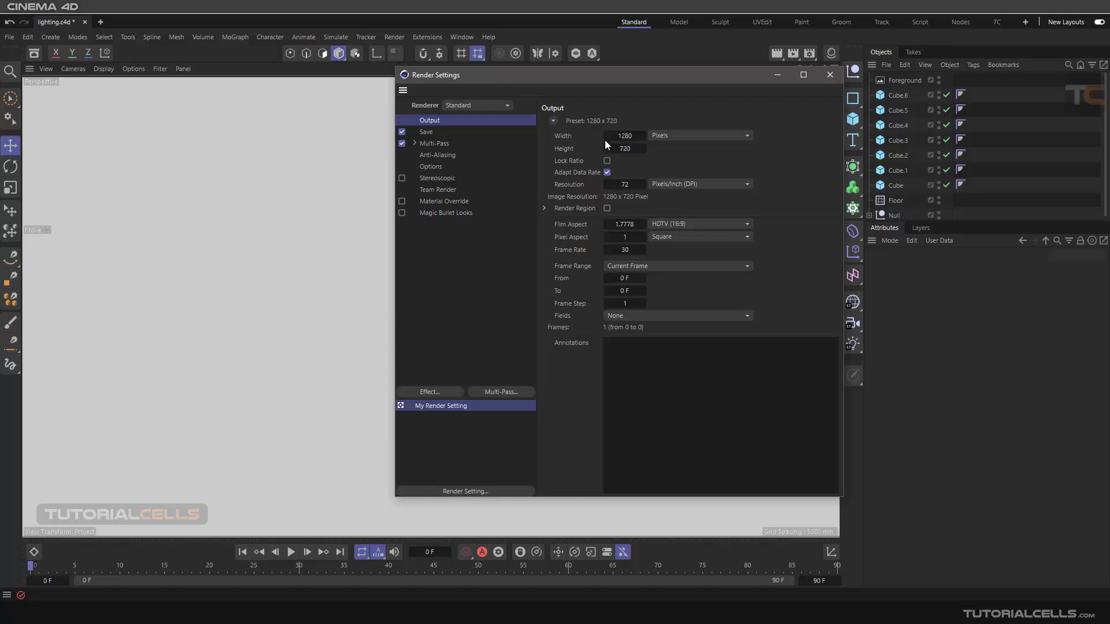
{"action": "left_click", "coordinate": [830, 75]}
Switch to the Photos app and view the white and the black versions of the TC logo image
{"action": "key", "text": "alt+Tab"}
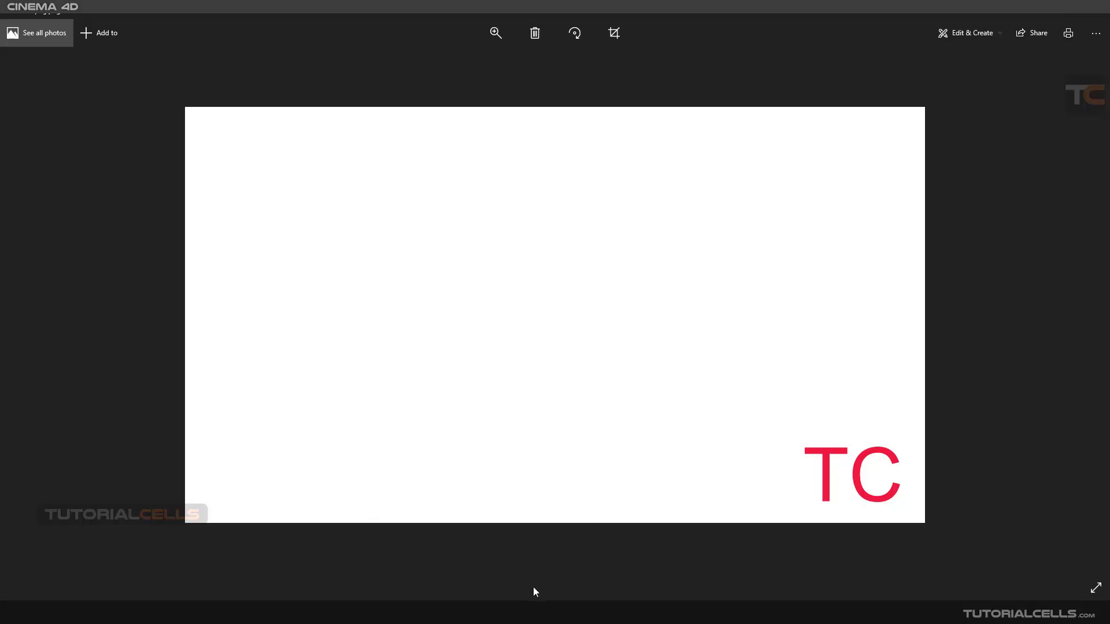
{"action": "mouse_move", "coordinate": [581, 611]}
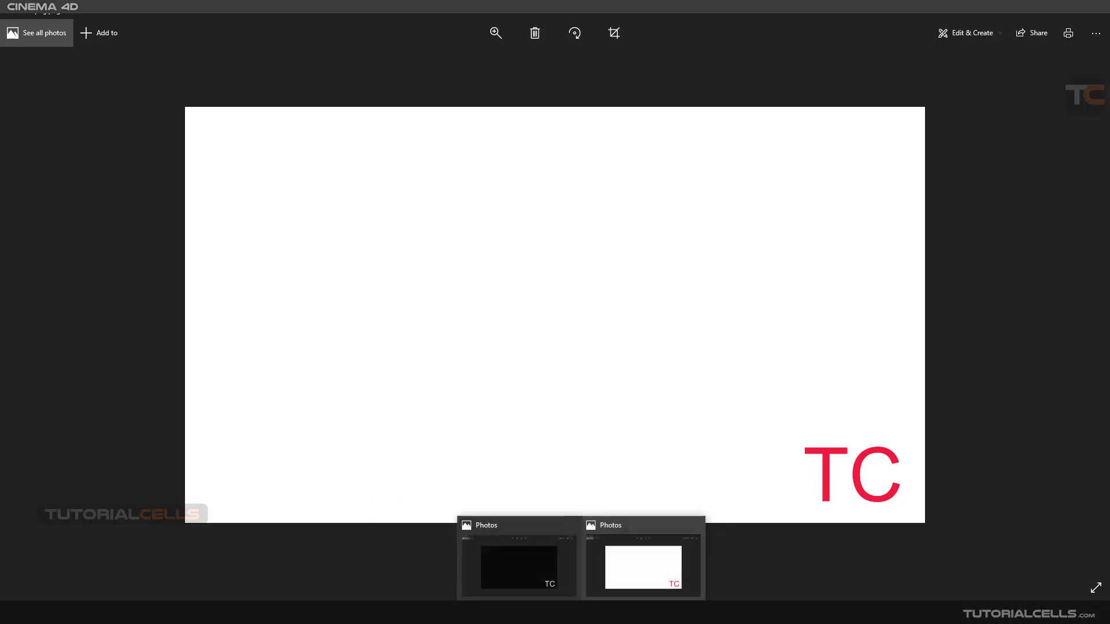
{"action": "left_click", "coordinate": [569, 583]}
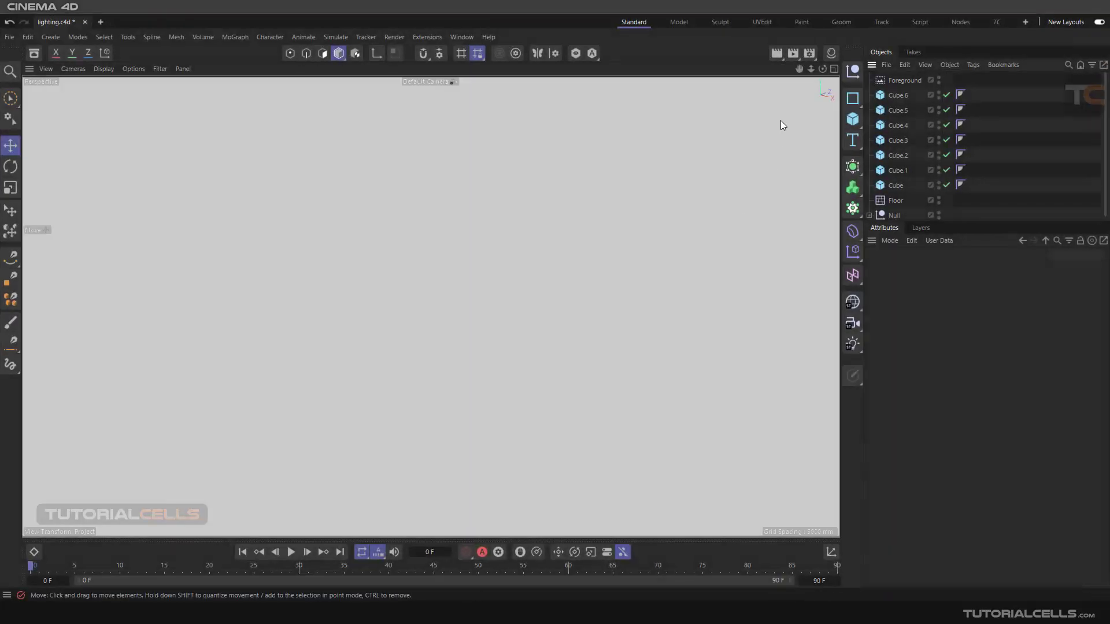
Switch back to Cinema 4D, create a new material and apply it to the Foreground object
{"action": "left_click", "coordinate": [830, 55]}
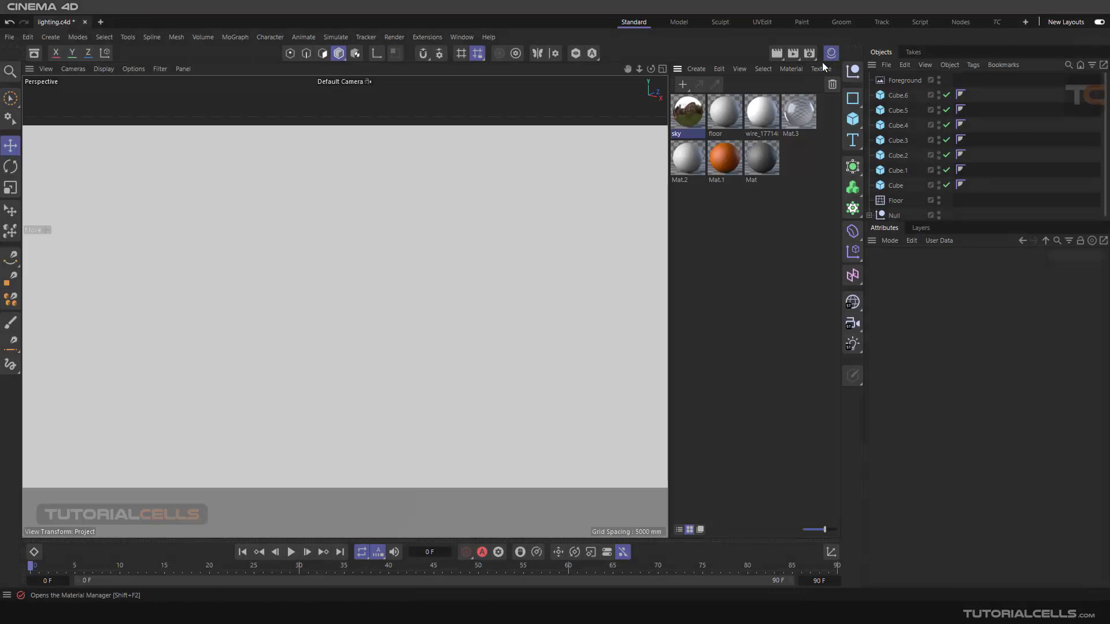
{"action": "double_click", "coordinate": [733, 212]}
{"action": "left_click_drag", "start_coordinate": [694, 118], "coordinate": [899, 81]}
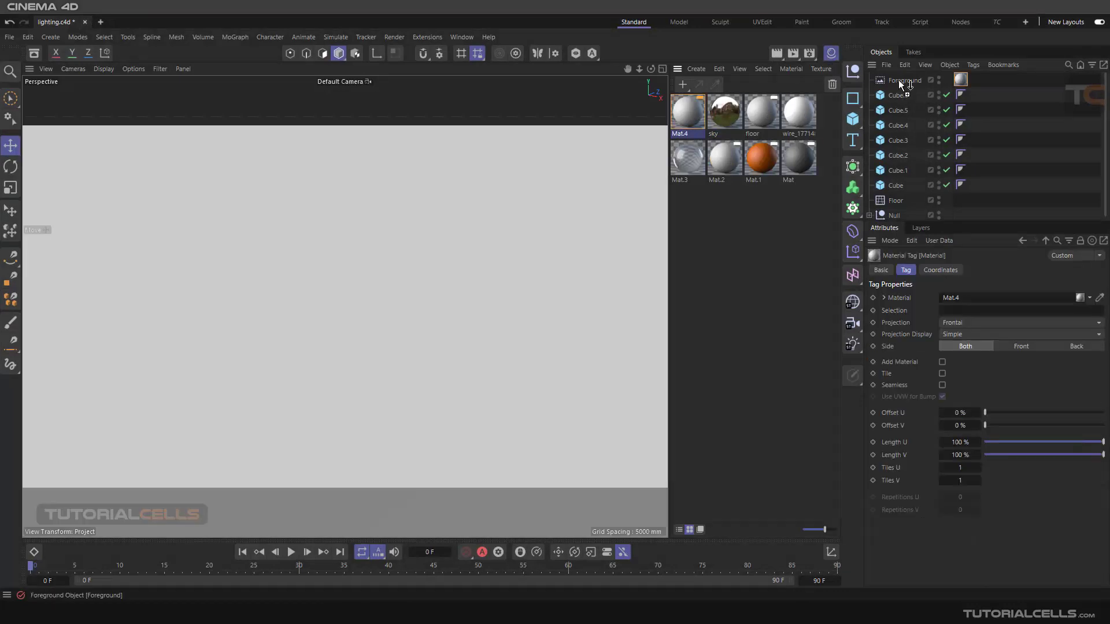
Turn off the Color and Reflectance channels of the Foreground's material
{"action": "double_click", "coordinate": [692, 107]}
{"action": "left_click_drag", "start_coordinate": [768, 108], "coordinate": [595, 119]}
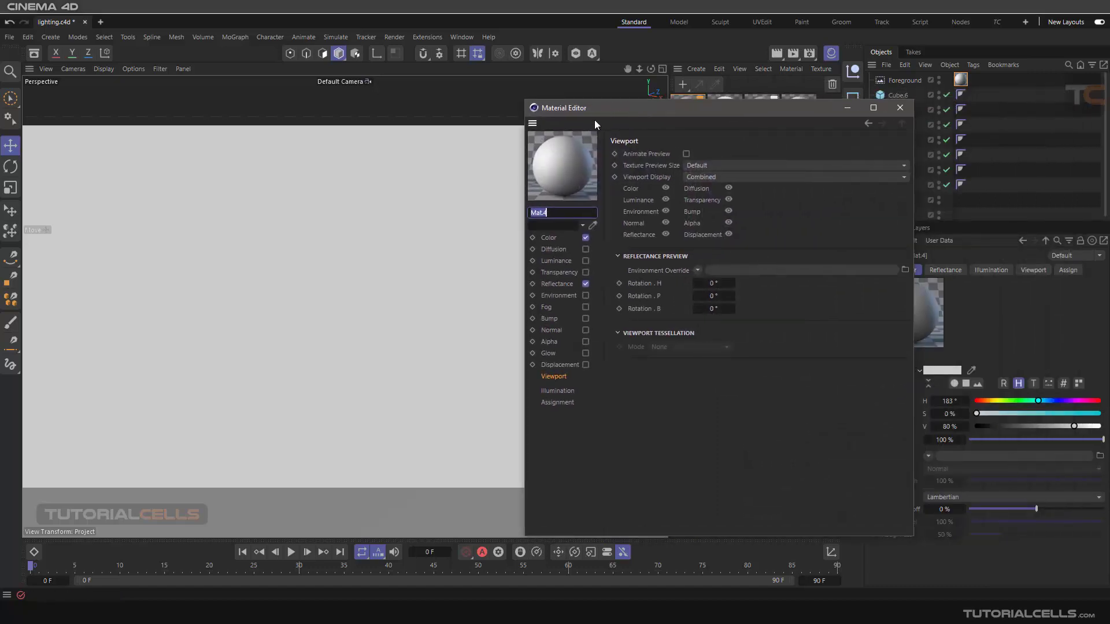
{"action": "left_click", "coordinate": [585, 238]}
{"action": "left_click", "coordinate": [585, 283]}
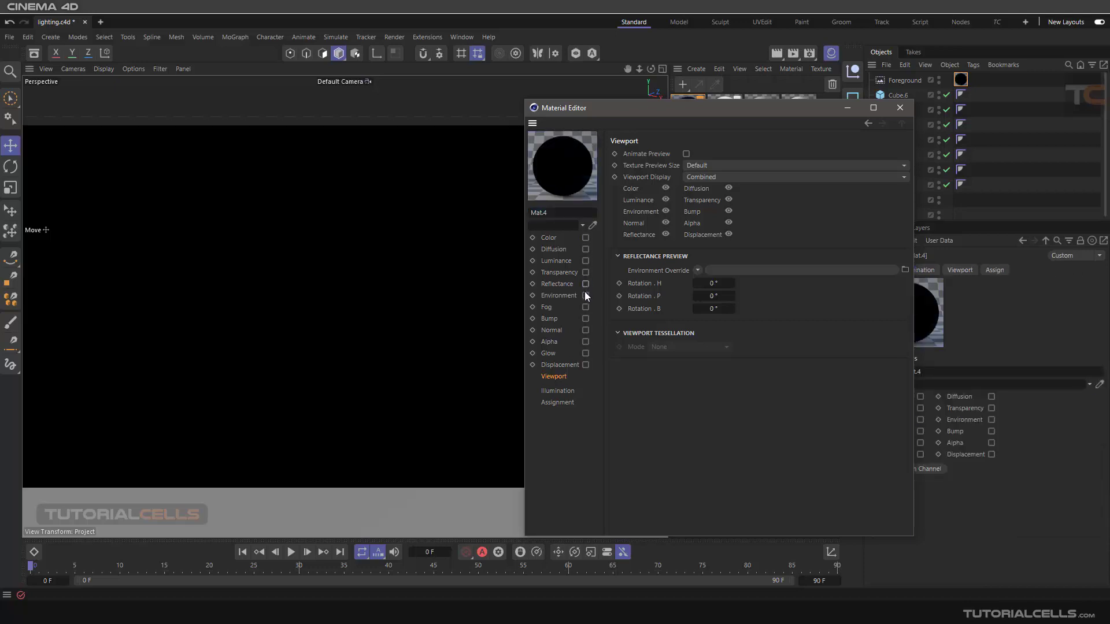
Enable the Alpha channel of the Foreground's material and load bw.jpg as its texture
{"action": "left_click", "coordinate": [549, 342]}
{"action": "left_click", "coordinate": [585, 343]}
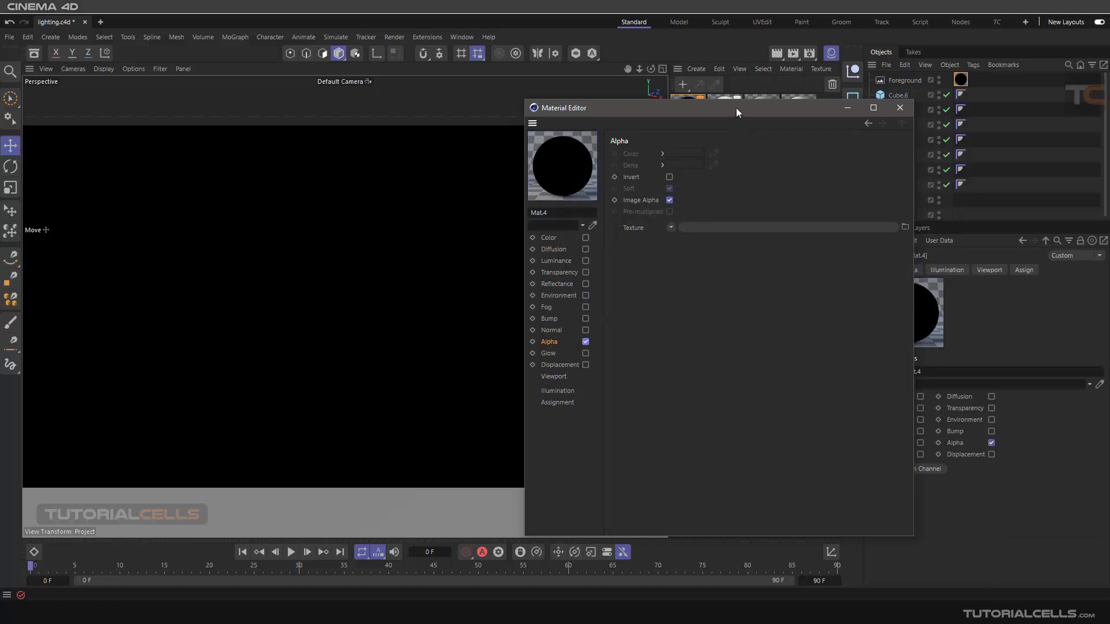
{"action": "left_click_drag", "start_coordinate": [736, 107], "coordinate": [536, 110]}
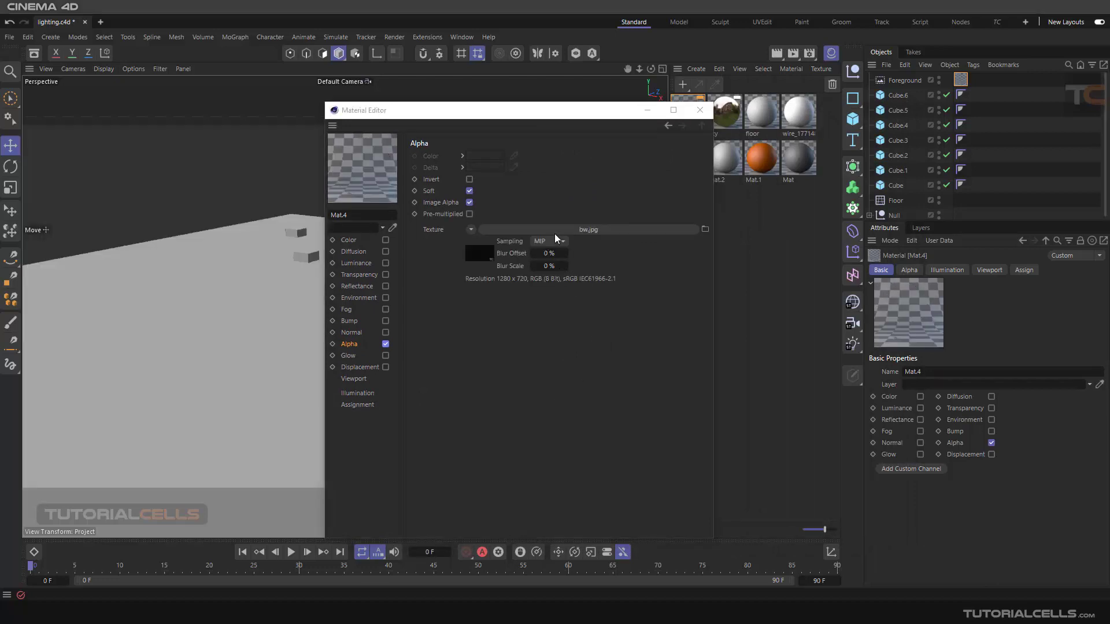
{"action": "left_click_drag", "start_coordinate": [566, 111], "coordinate": [629, 113]}
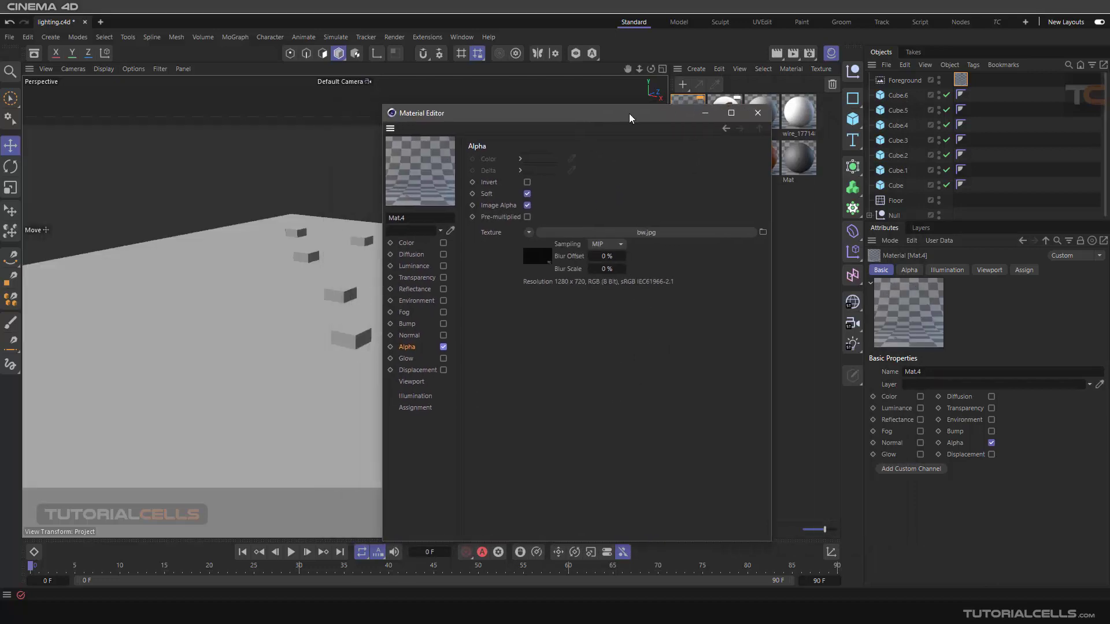
{"action": "left_click", "coordinate": [757, 114]}
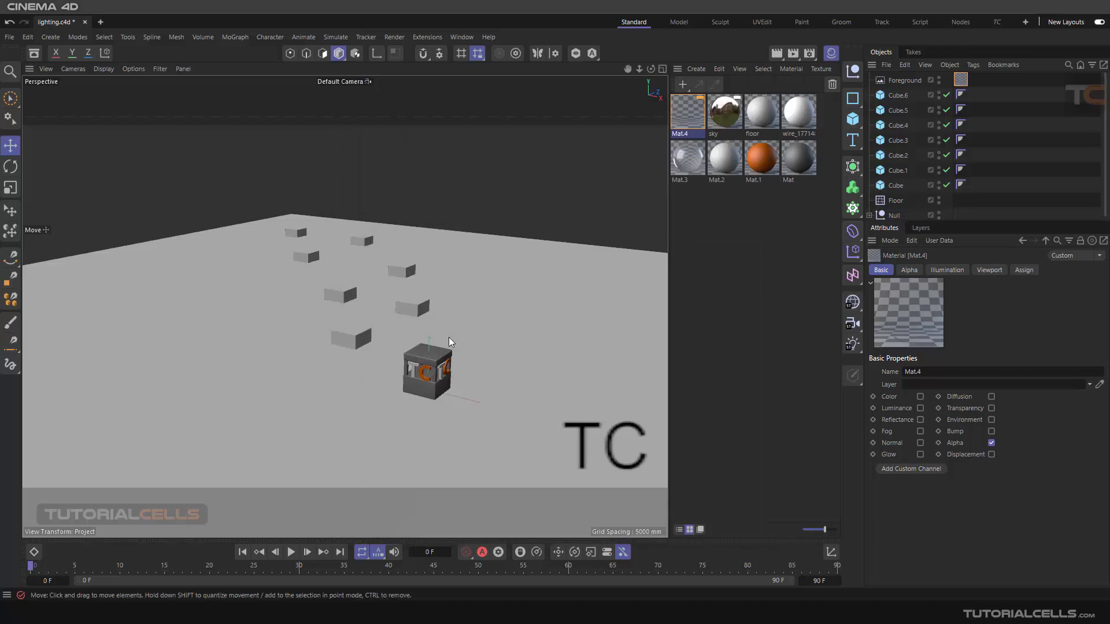
Render the view from different camera angles to check the TC logo overlay on the Foreground
{"action": "left_click", "coordinate": [828, 54]}
{"action": "left_click", "coordinate": [776, 53]}
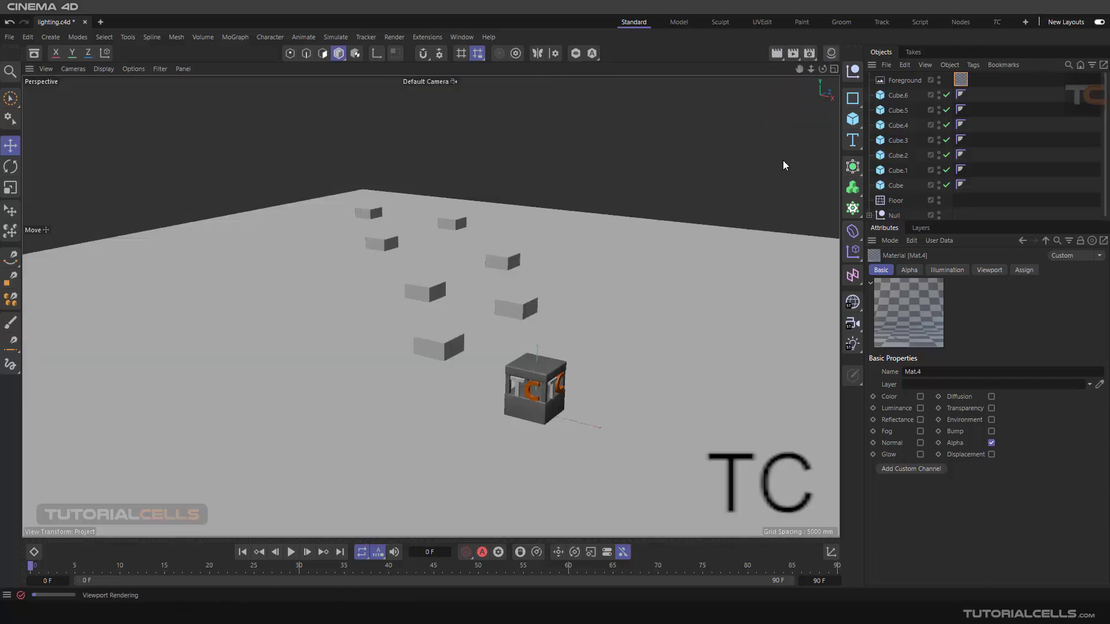
{"action": "left_click", "coordinate": [595, 397]}
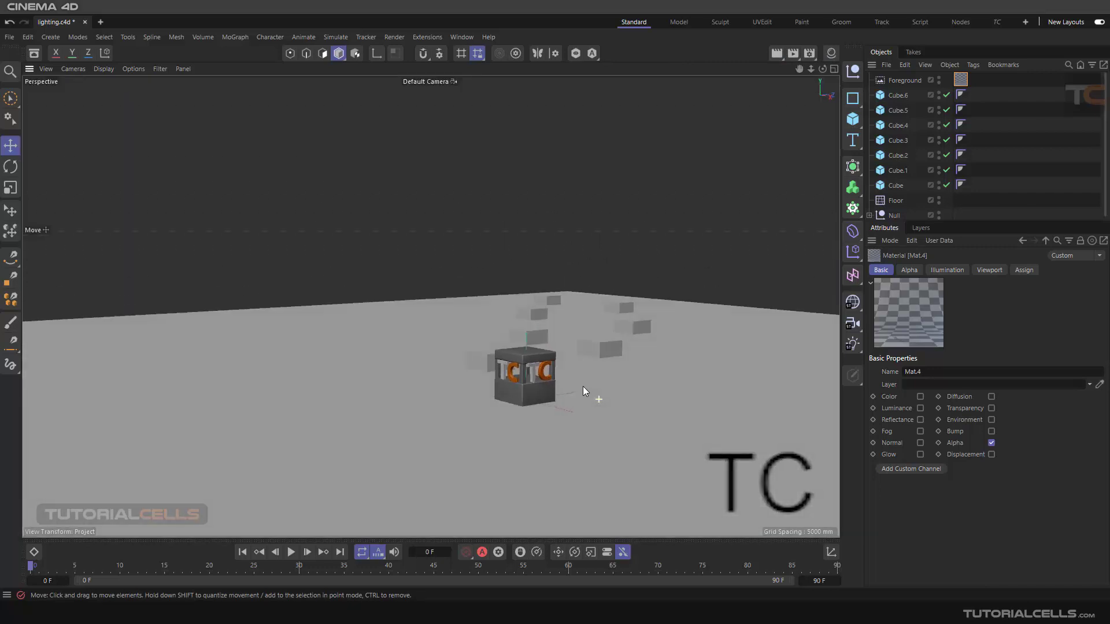
{"action": "left_click", "coordinate": [777, 53]}
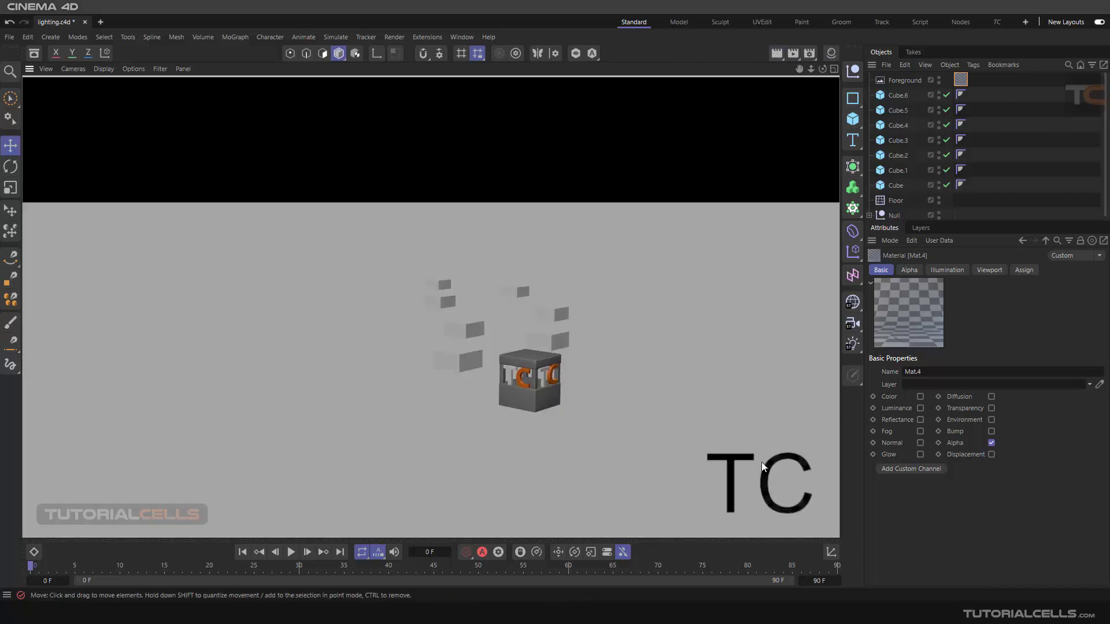
{"action": "mouse_move", "coordinate": [731, 464]}
{"action": "left_mouse_down", "text": "alt"}
{"action": "mouse_move", "coordinate": [535, 387]}
{"action": "mouse_move", "coordinate": [571, 408]}
{"action": "mouse_move", "coordinate": [585, 403]}
{"action": "mouse_move", "coordinate": [546, 366]}
{"action": "mouse_move", "coordinate": [577, 379]}
{"action": "left_mouse_up", "text": "alt"}
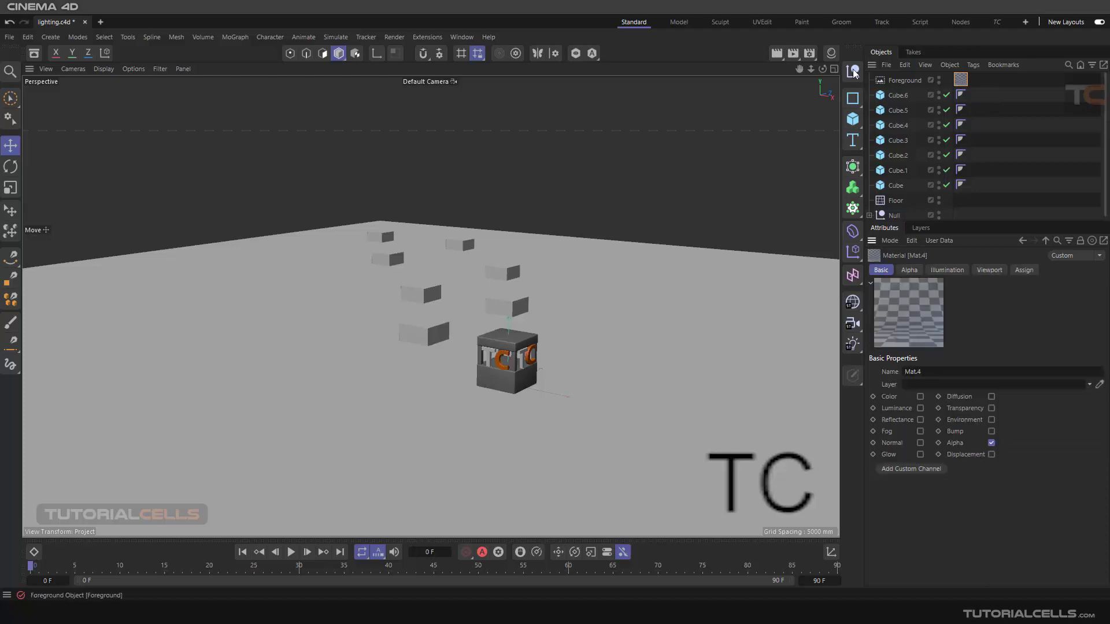
Replace the Alpha texture of the Foreground's material with png.png and render the view
{"action": "left_click", "coordinate": [831, 53]}
{"action": "double_click", "coordinate": [687, 116]}
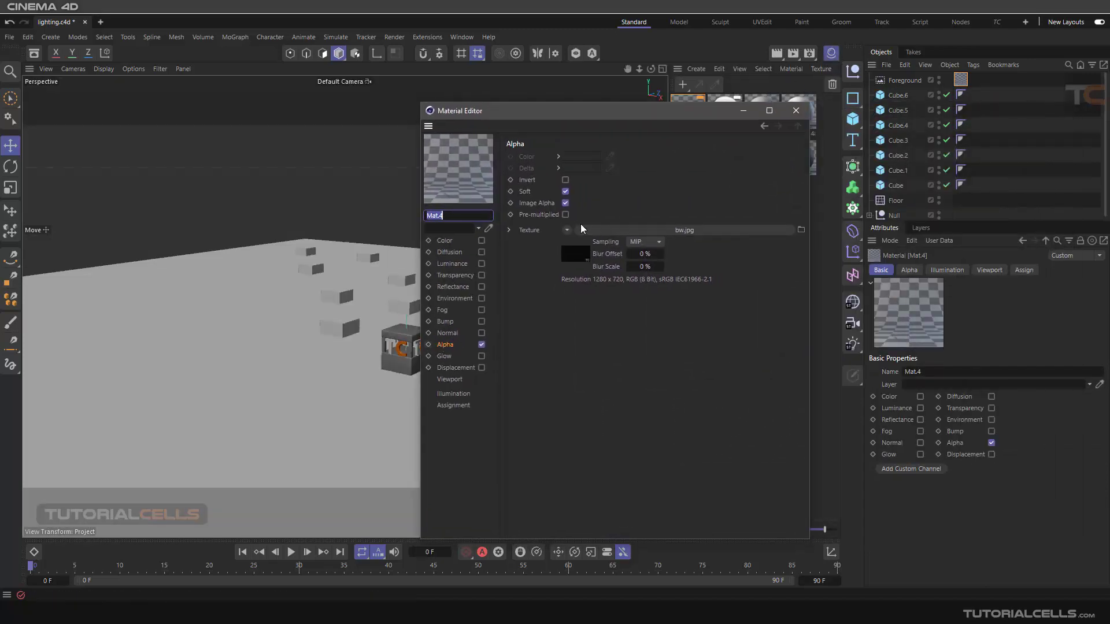
{"action": "left_click", "coordinate": [567, 230]}
{"action": "left_click", "coordinate": [574, 253]}
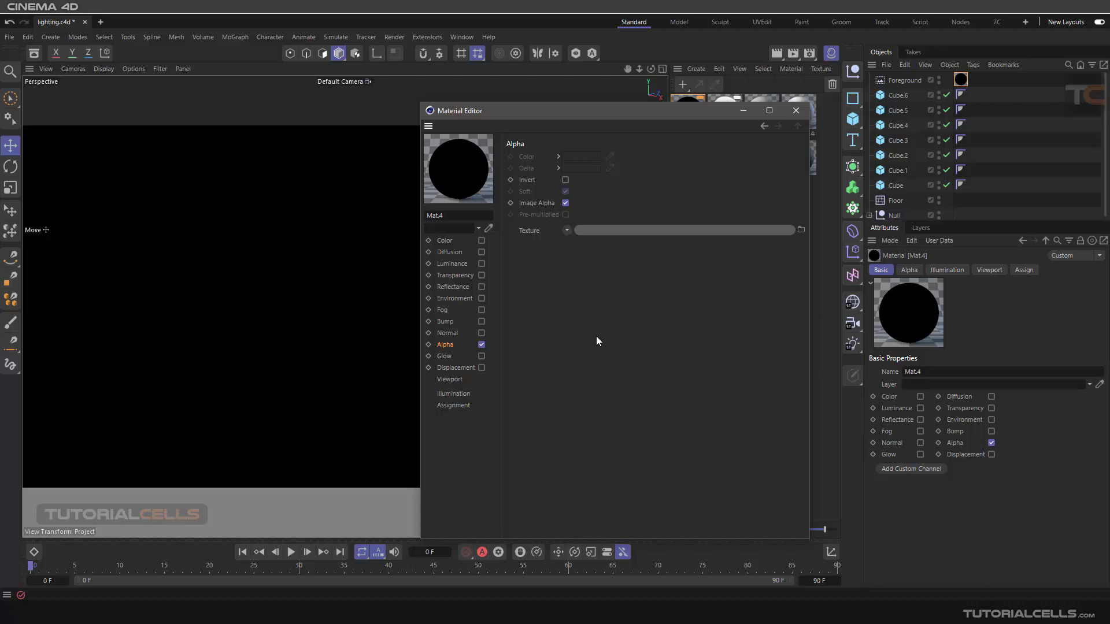
{"action": "key", "text": "ctrl+z"}
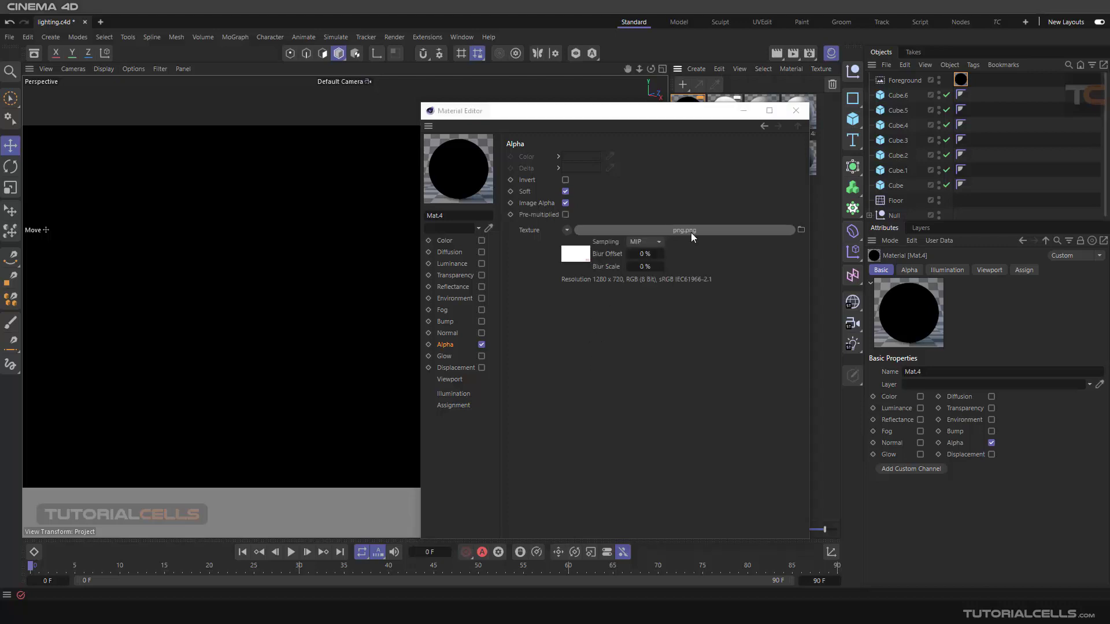
{"action": "left_click", "coordinate": [796, 110]}
{"action": "left_click", "coordinate": [830, 53]}
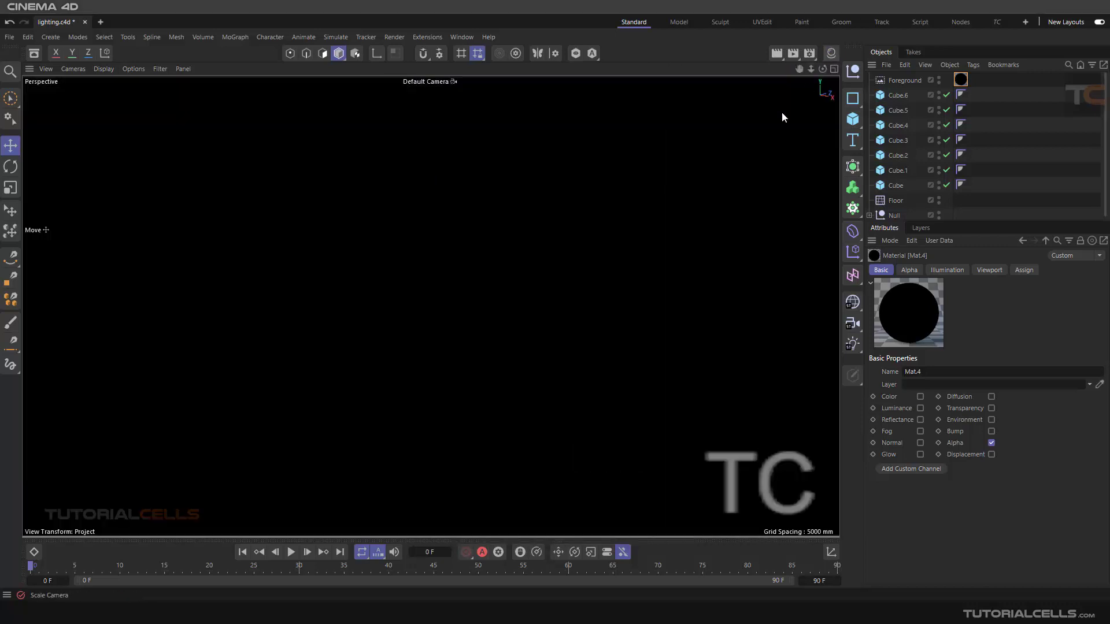
{"action": "left_click", "coordinate": [777, 54]}
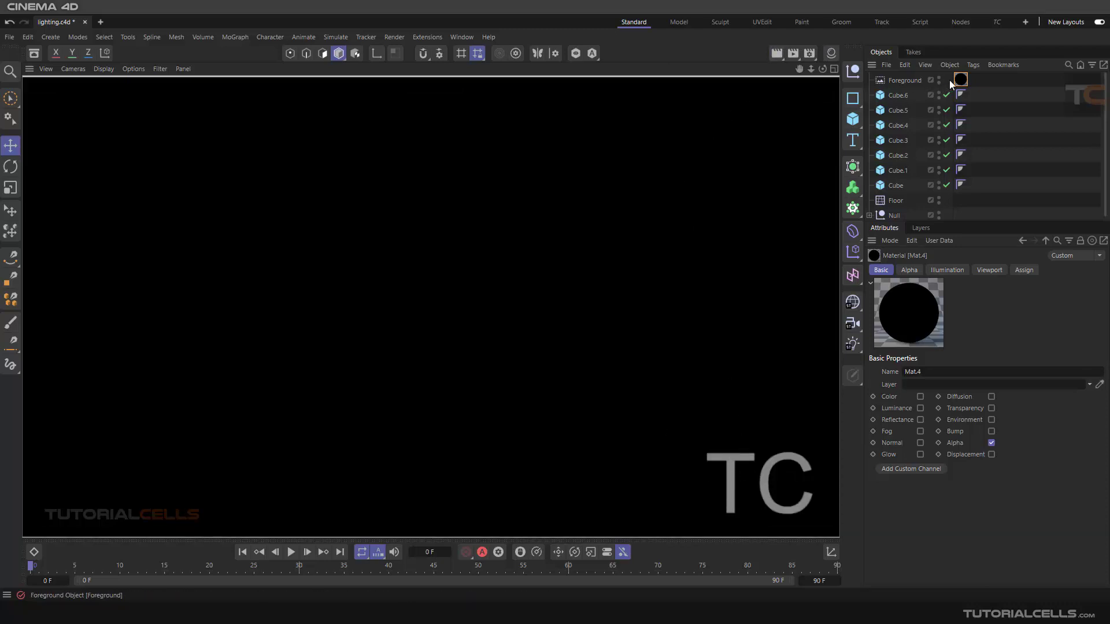
Enable the Color channel of the Foreground's material
{"action": "left_click", "coordinate": [832, 54]}
{"action": "double_click", "coordinate": [693, 112]}
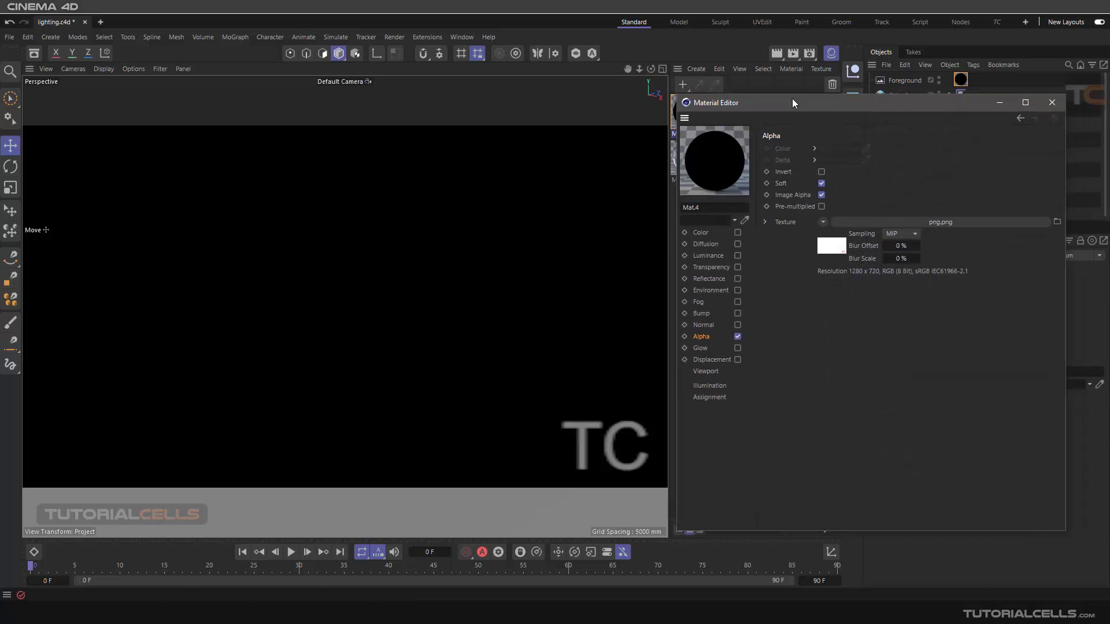
{"action": "left_click_drag", "start_coordinate": [792, 98], "coordinate": [616, 110]}
{"action": "left_click", "coordinate": [539, 240]}
{"action": "left_click", "coordinate": [576, 241]}
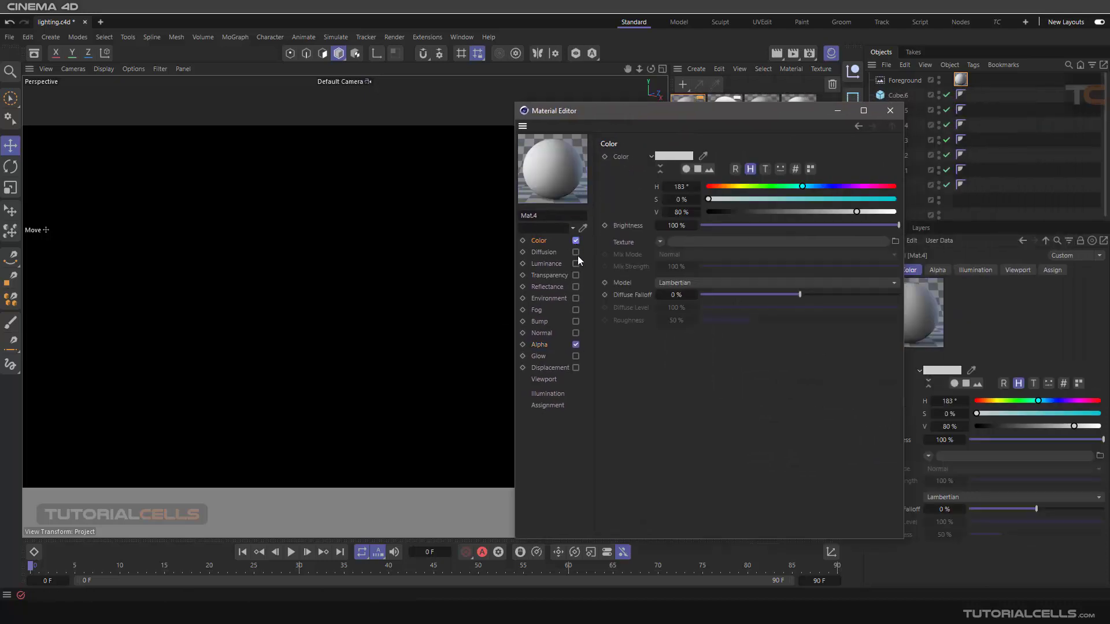
Copy the png.png texture from the material's Alpha channel and paste it into the Color channel's texture
{"action": "left_click", "coordinate": [542, 347]}
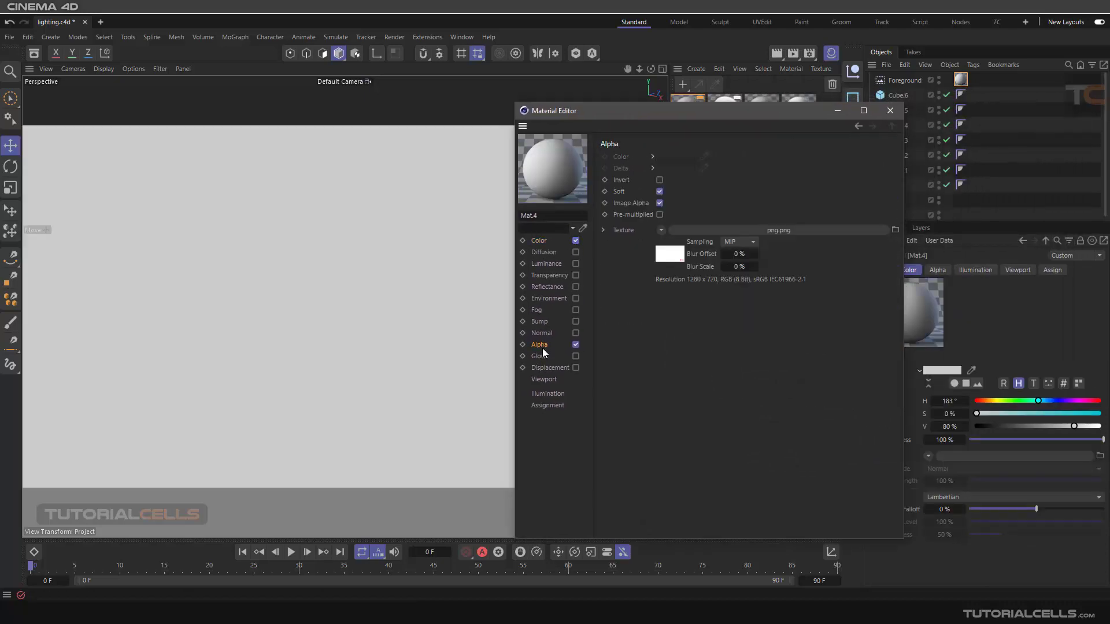
{"action": "left_click", "coordinate": [660, 230]}
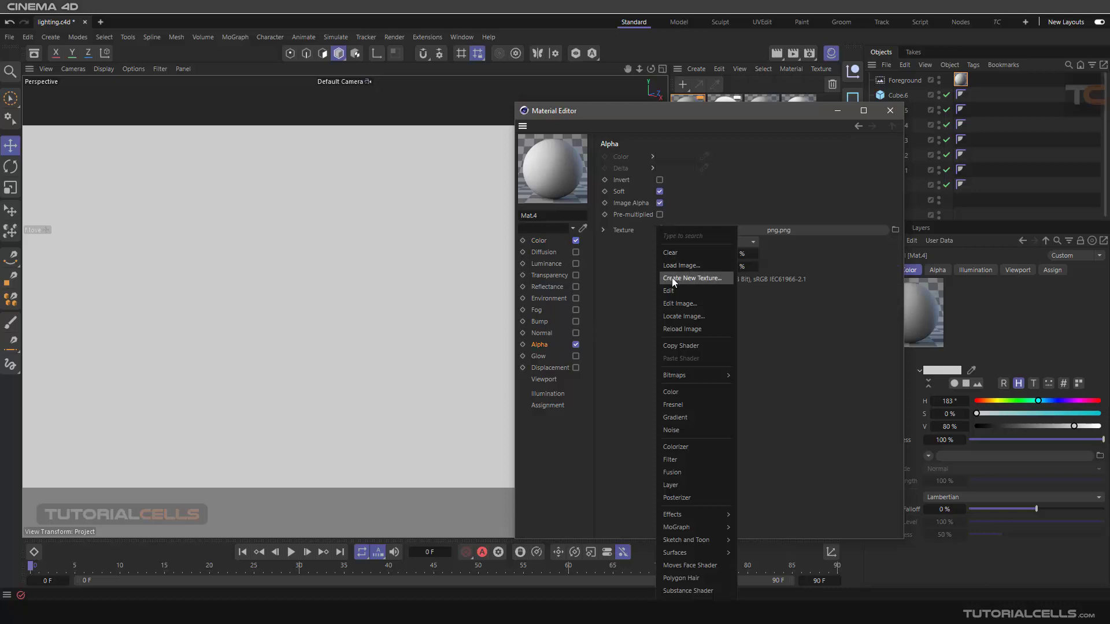
{"action": "left_click", "coordinate": [623, 248]}
{"action": "right_click", "coordinate": [625, 231]}
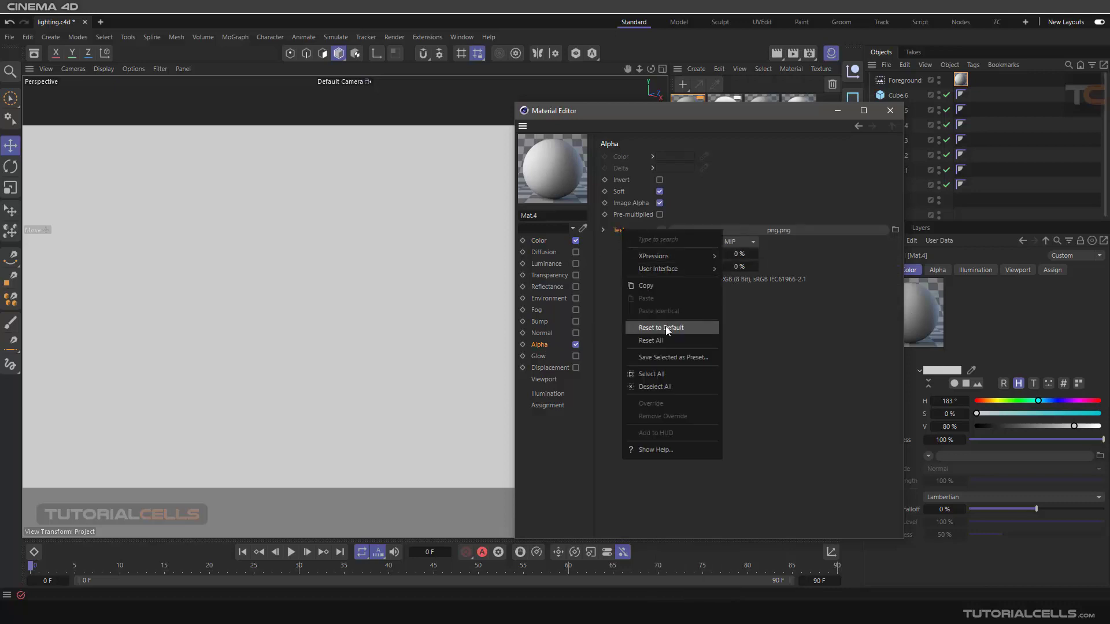
{"action": "left_click", "coordinate": [652, 285]}
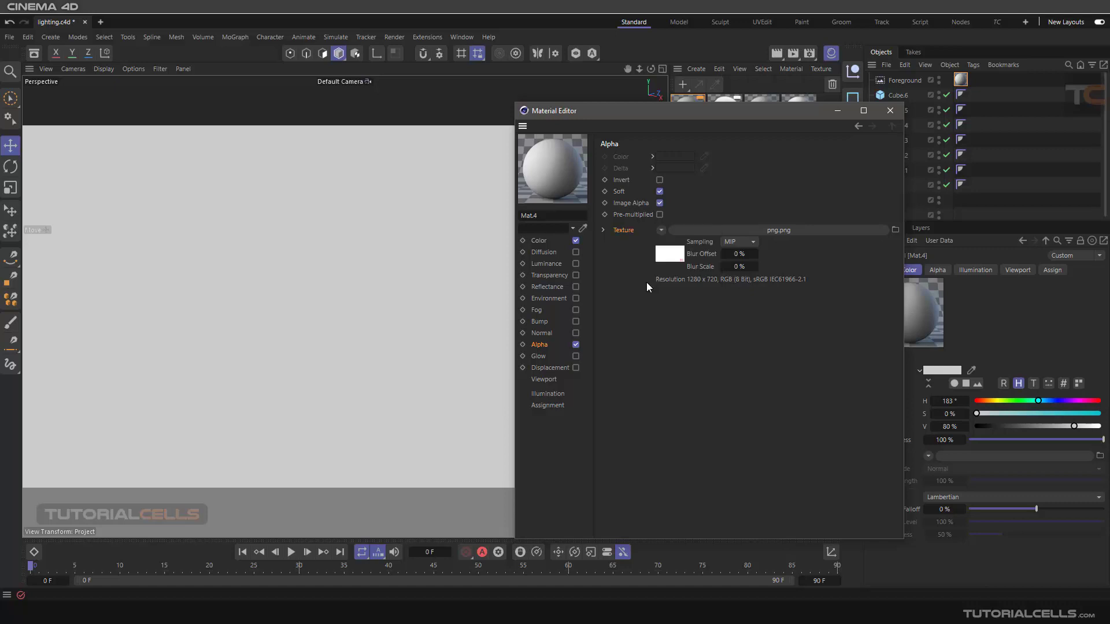
{"action": "left_click", "coordinate": [538, 240]}
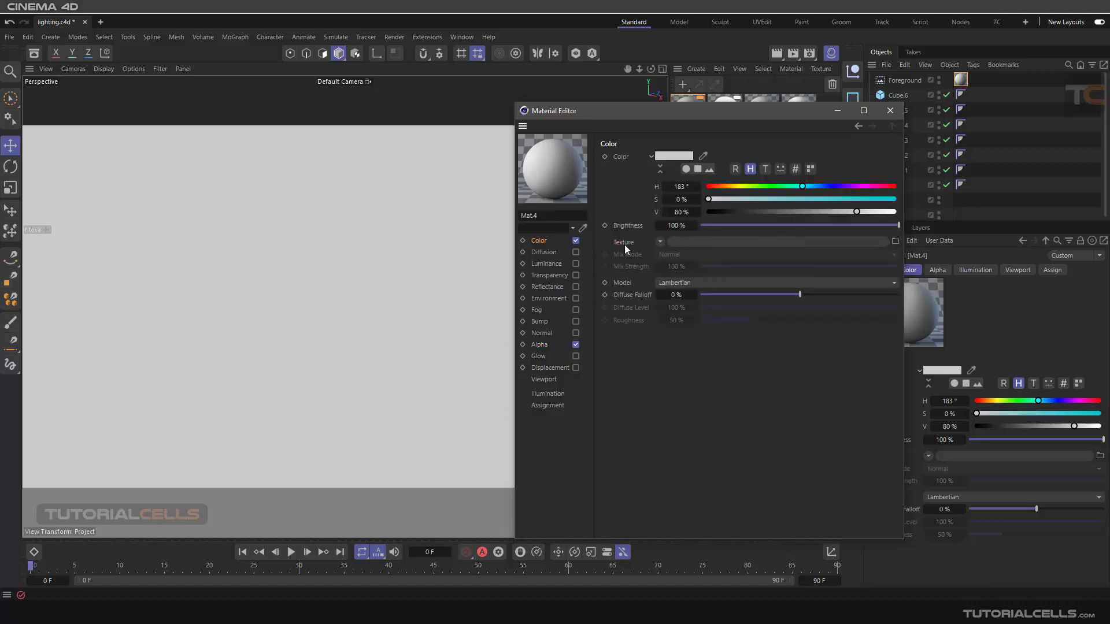
{"action": "right_click", "coordinate": [624, 243]}
{"action": "left_click", "coordinate": [648, 314]}
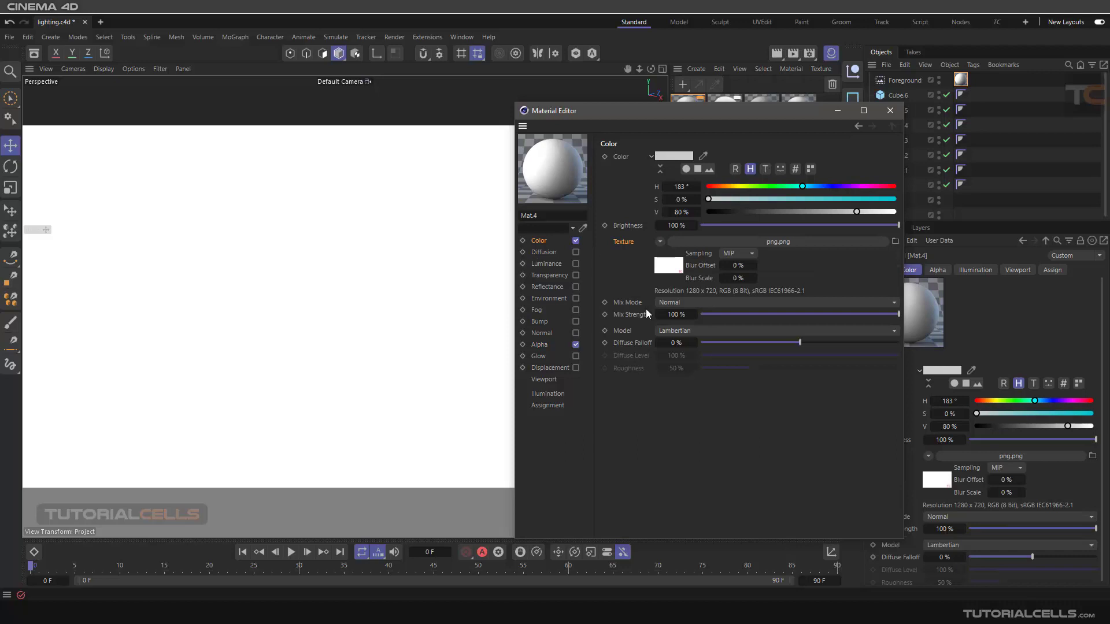
Inspect the TC logo overlay in the enlarged viewport and show the properties of the Foreground's material tag
{"action": "left_click", "coordinate": [890, 111]}
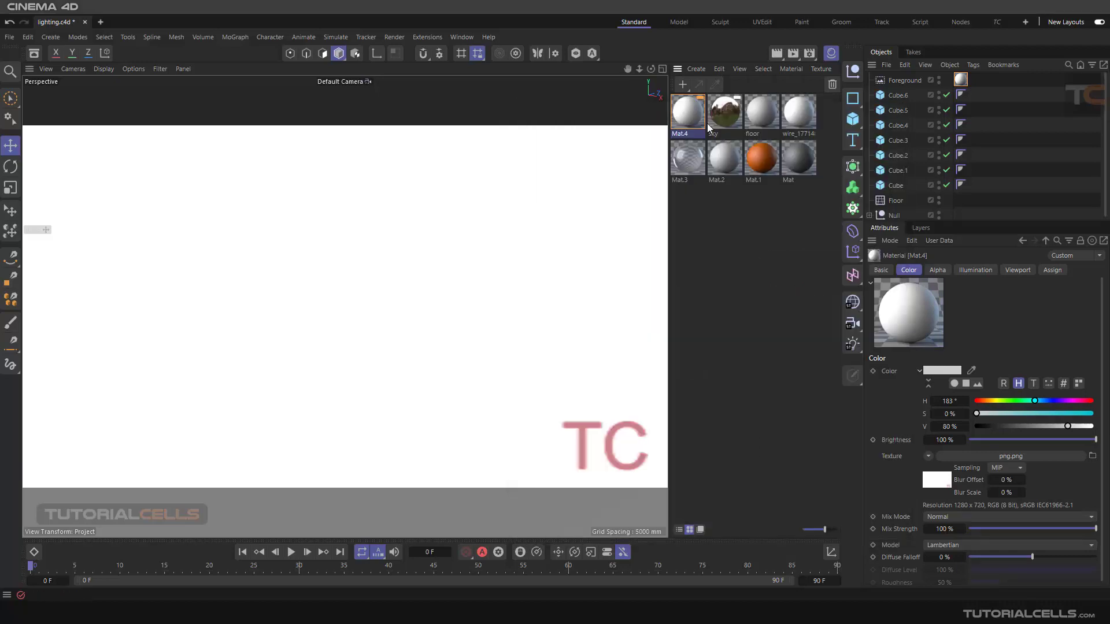
{"action": "left_click", "coordinate": [831, 53]}
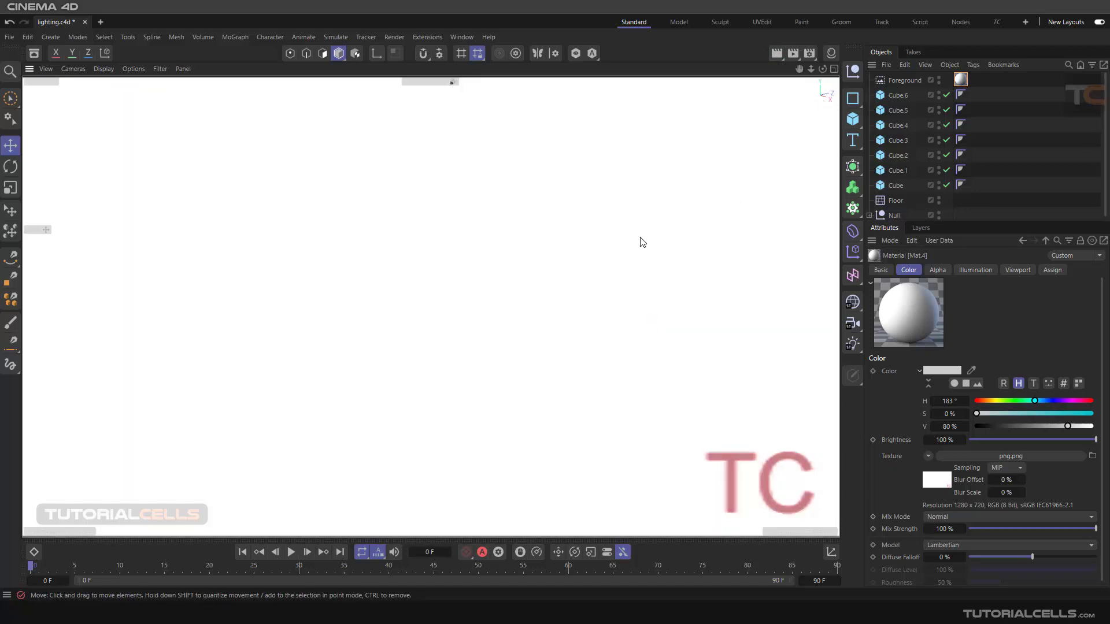
{"action": "left_click", "coordinate": [961, 79]}
{"action": "left_click", "coordinate": [831, 53]}
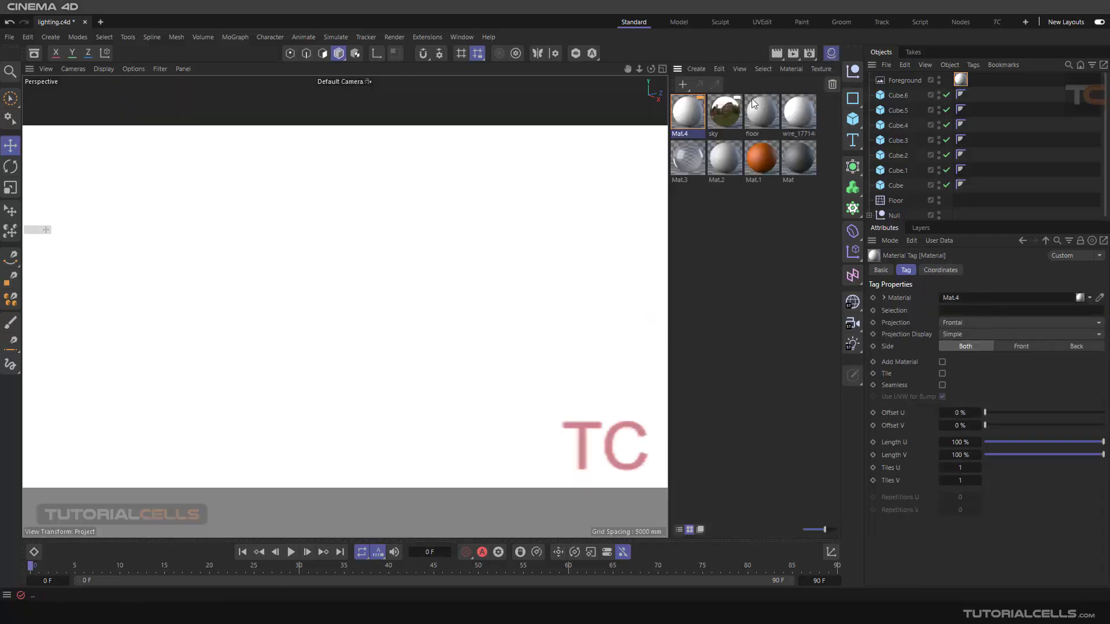
Replace the Alpha channel texture of the Foreground's material Mat.4 with bw.jpg and close the material's settings
{"action": "double_click", "coordinate": [689, 116]}
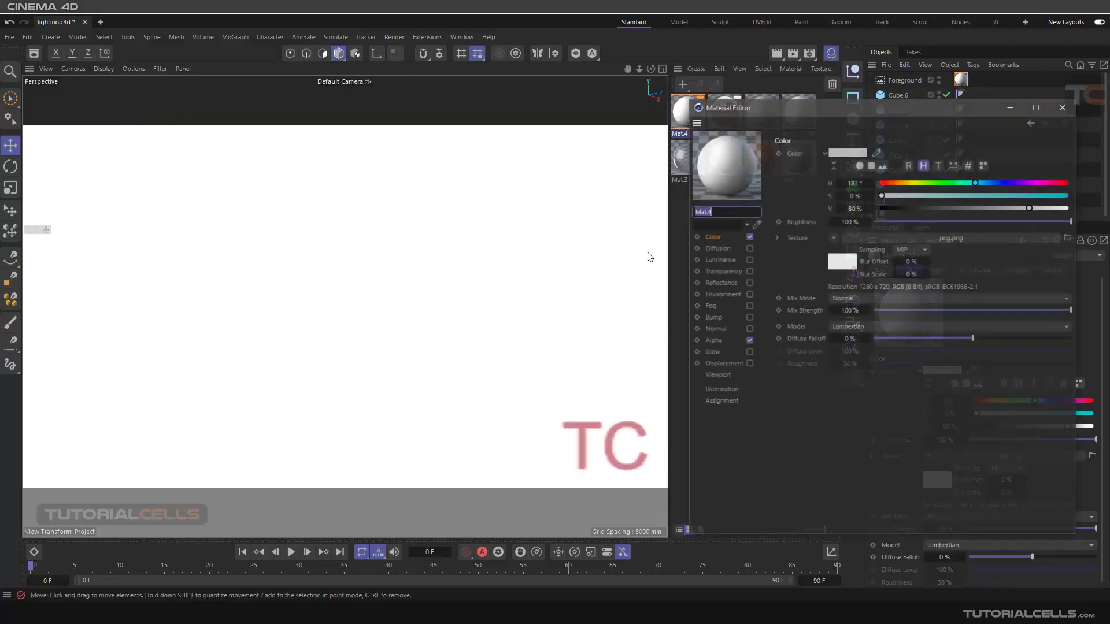
{"action": "left_click", "coordinate": [714, 341]}
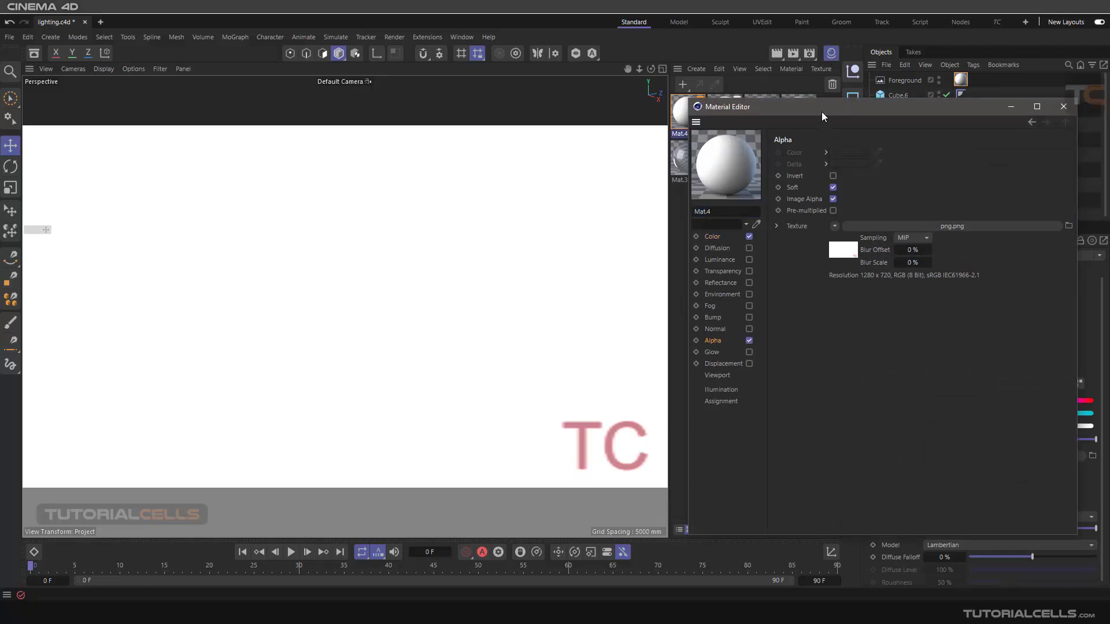
{"action": "left_click_drag", "start_coordinate": [824, 115], "coordinate": [686, 121]}
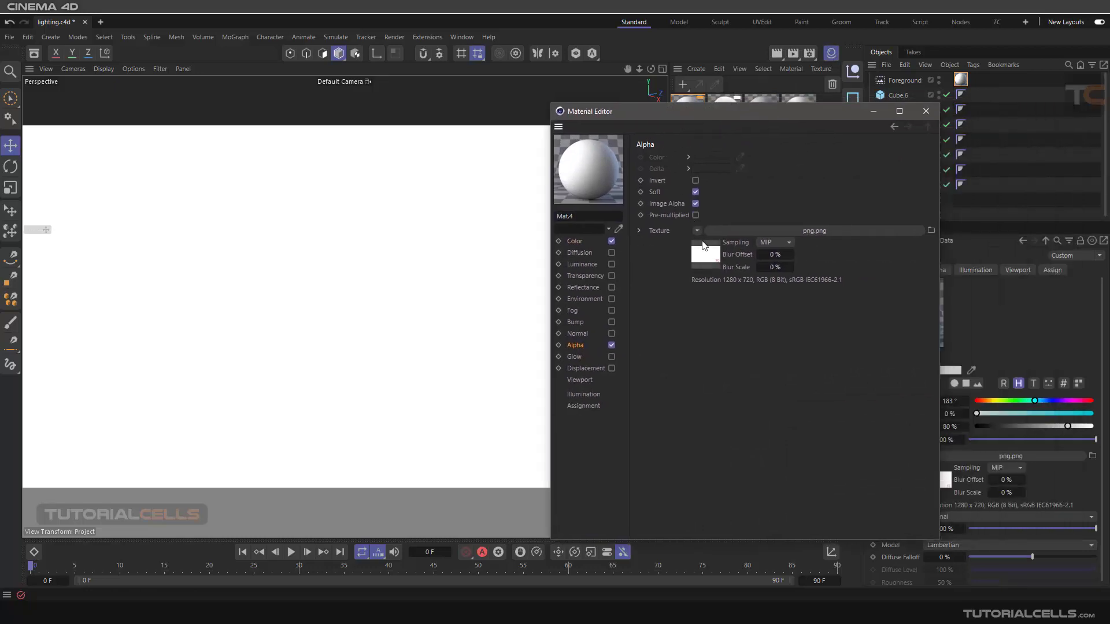
{"action": "left_click", "coordinate": [583, 242]}
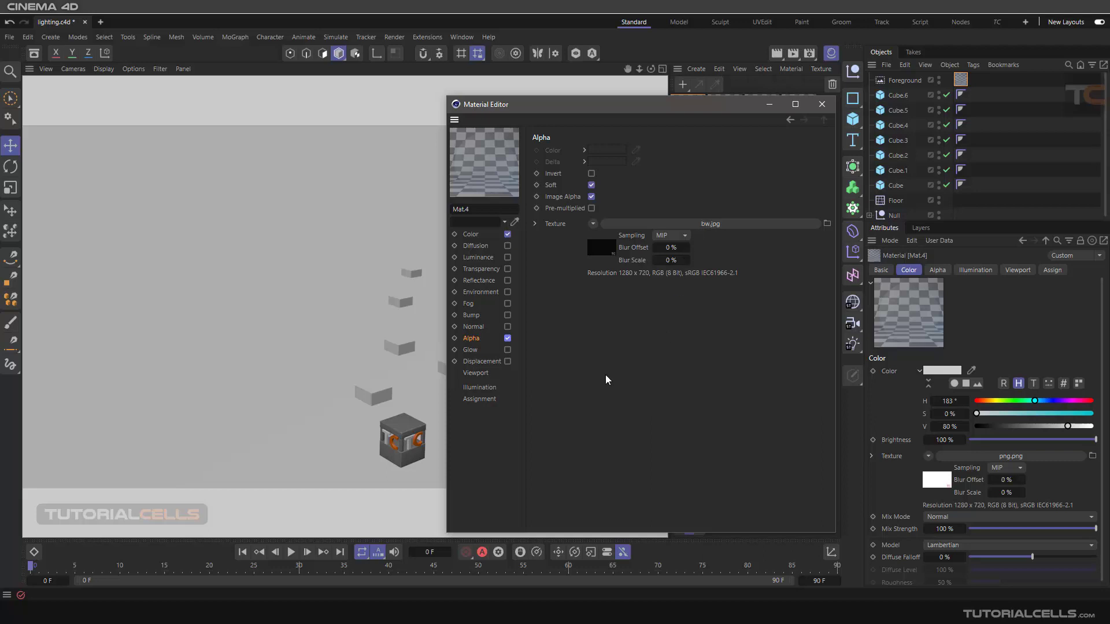
{"action": "left_click", "coordinate": [822, 105]}
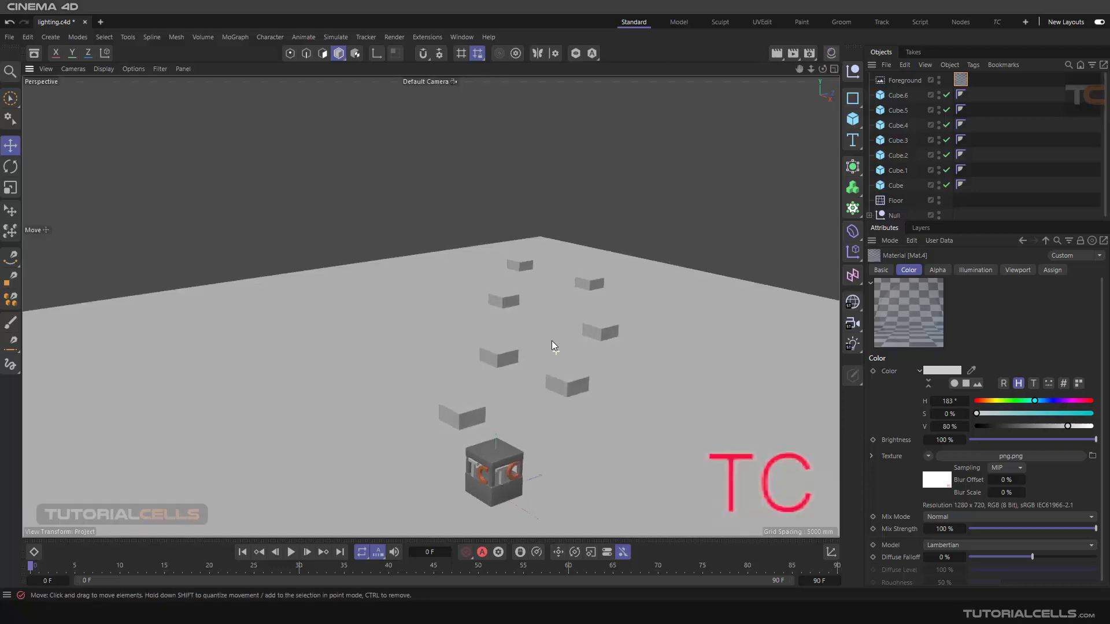
Render the view from a new camera angle to check the TC logo with the bw.jpg alpha
{"action": "left_click_drag", "start_coordinate": [552, 346], "coordinate": [565, 315], "text": "alt"}
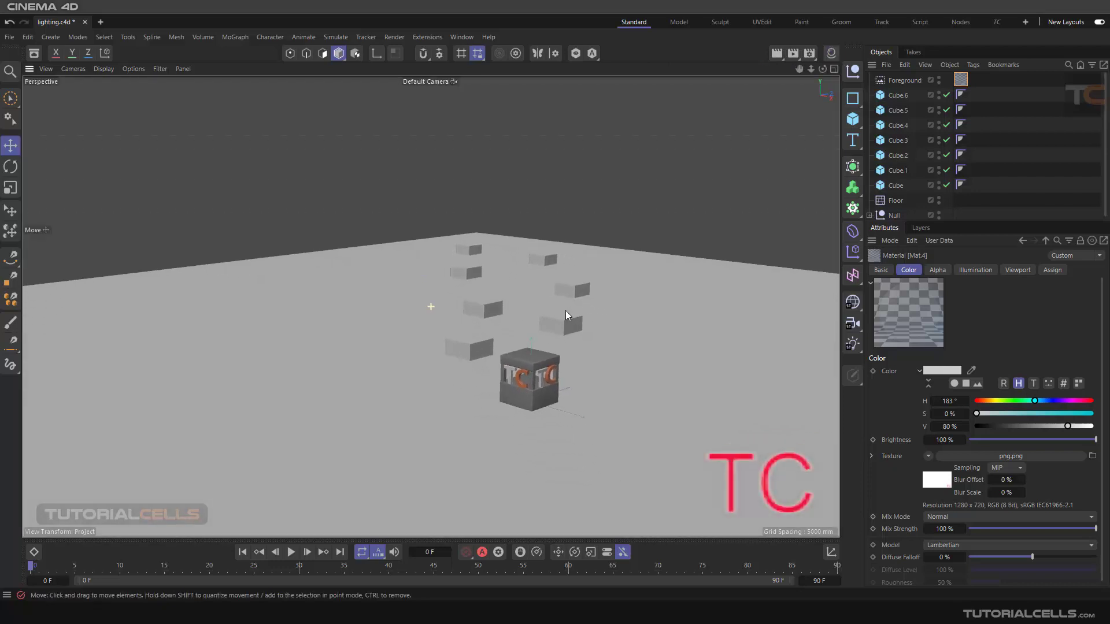
{"action": "left_click", "coordinate": [777, 53]}
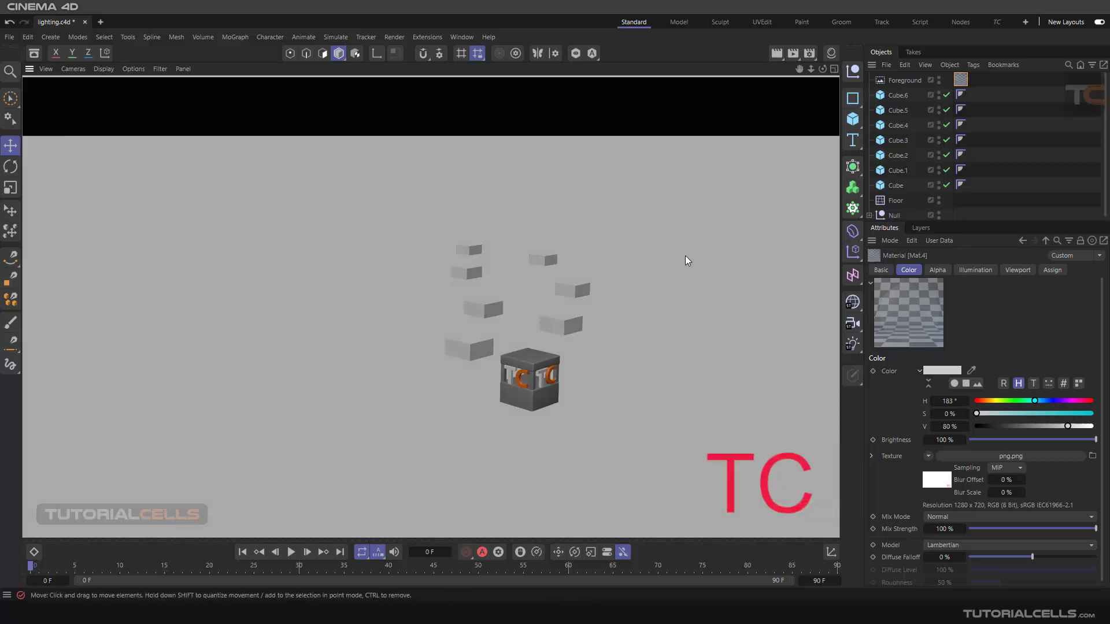
{"action": "left_click_drag", "start_coordinate": [600, 320], "coordinate": [616, 286], "text": "alt"}
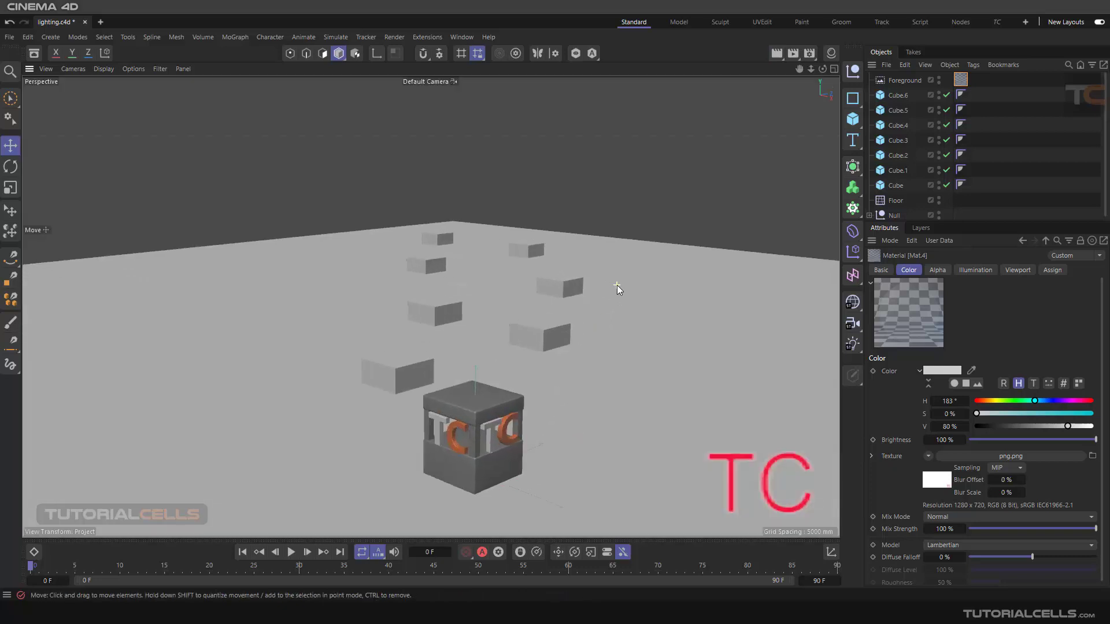
Delete the Foreground object from the scene
{"action": "left_click", "coordinate": [893, 82]}
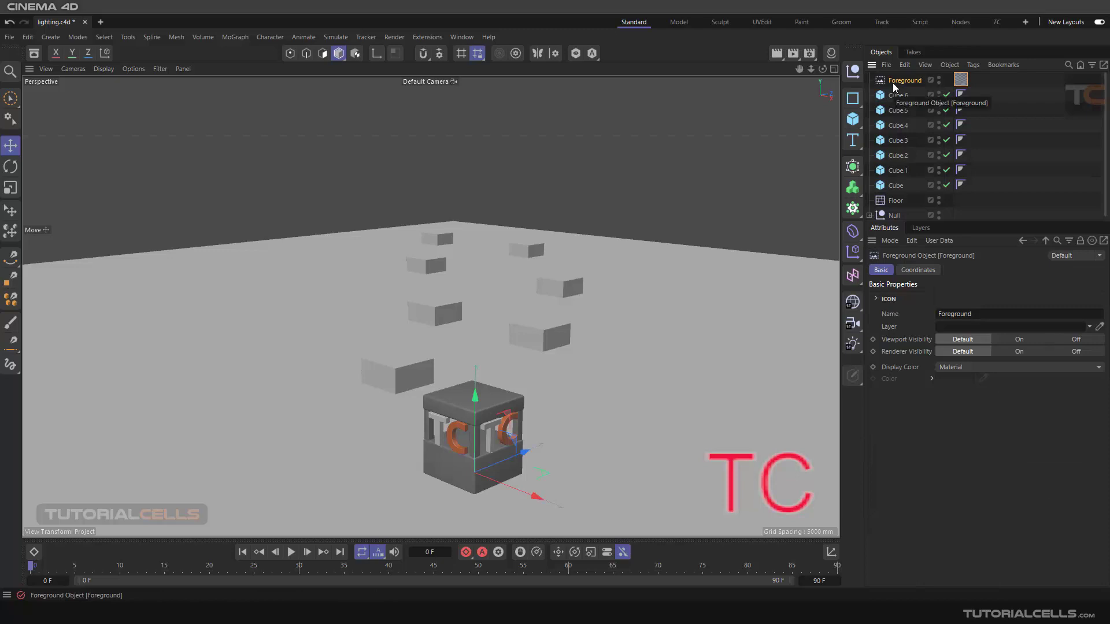
{"action": "key", "text": "Delete"}
{"action": "left_click_drag", "start_coordinate": [531, 347], "coordinate": [568, 349], "text": "alt"}
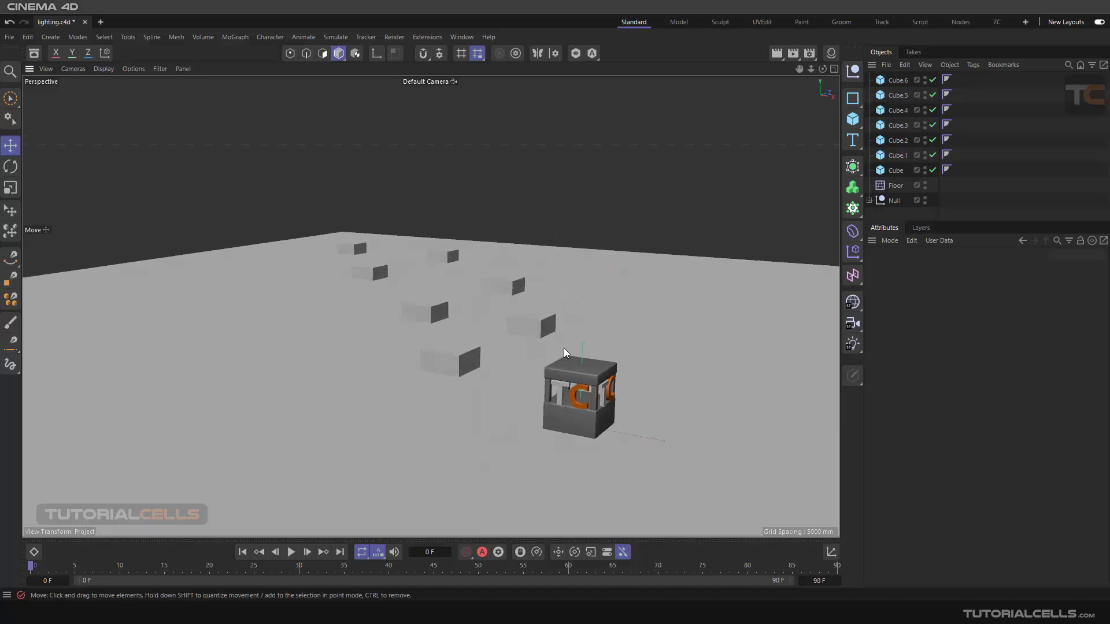
Select the Floor object
{"action": "left_click", "coordinate": [888, 188]}
{"action": "scroll", "coordinate": [734, 251], "scroll_direction": "up", "scroll_amount": 2}
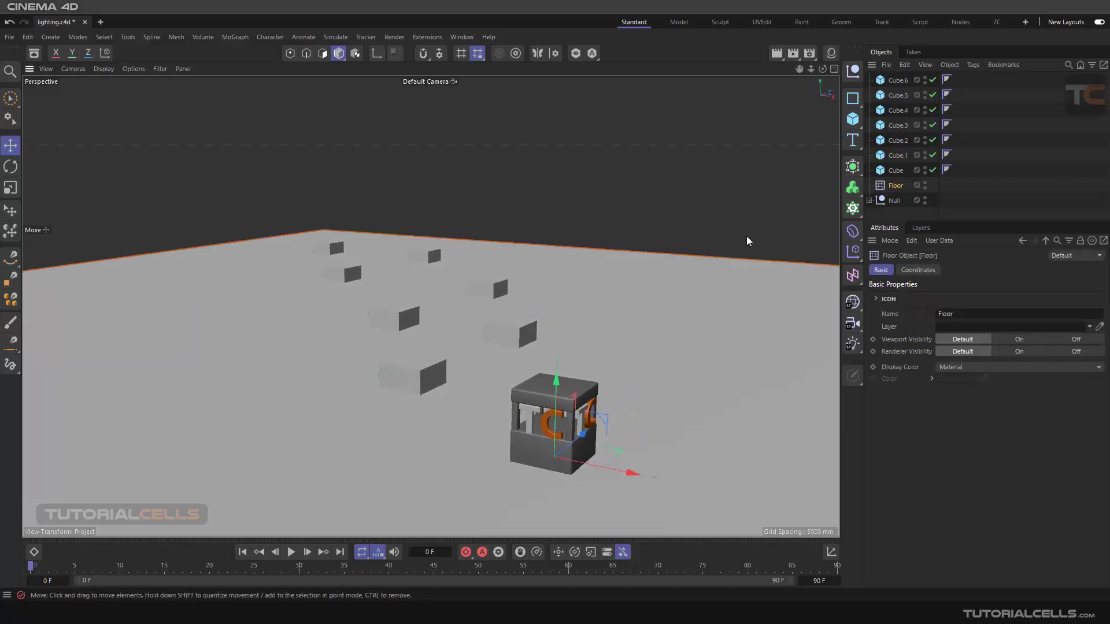